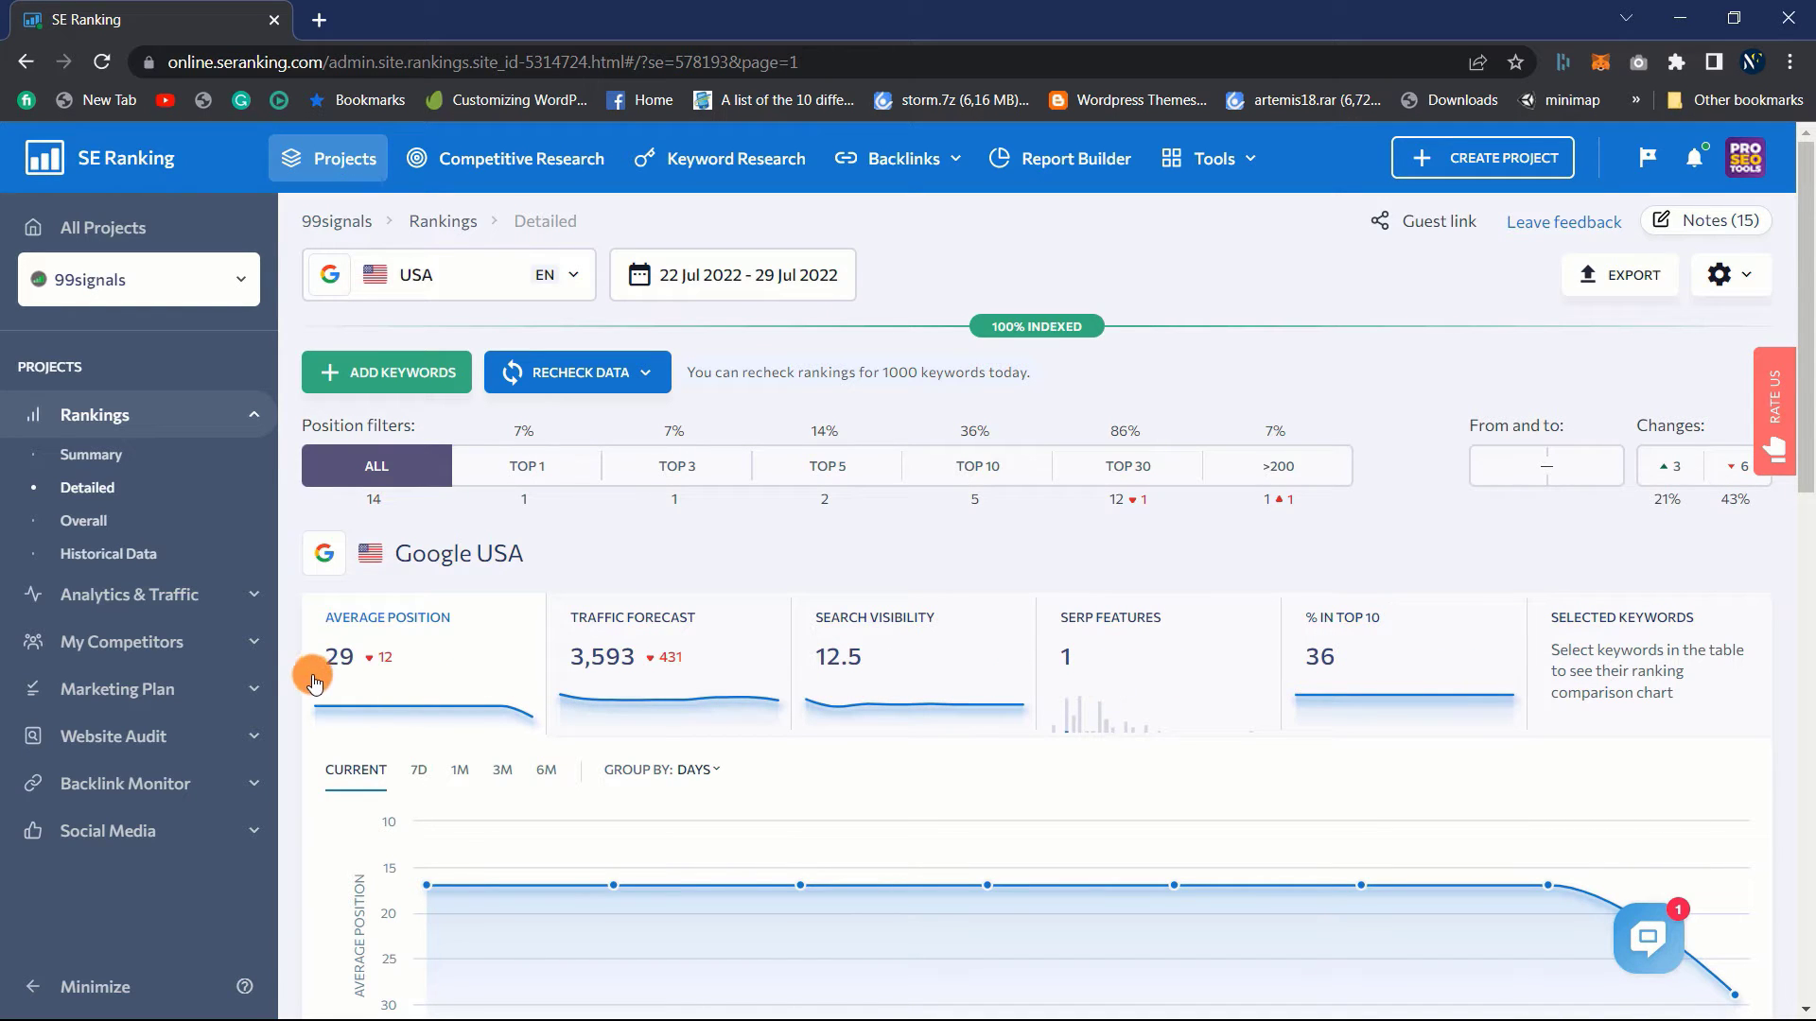
# Examine the 99signals project's average position chart and the daily rankings in its keyword table
pyautogui.scroll(-3, 295, 684)
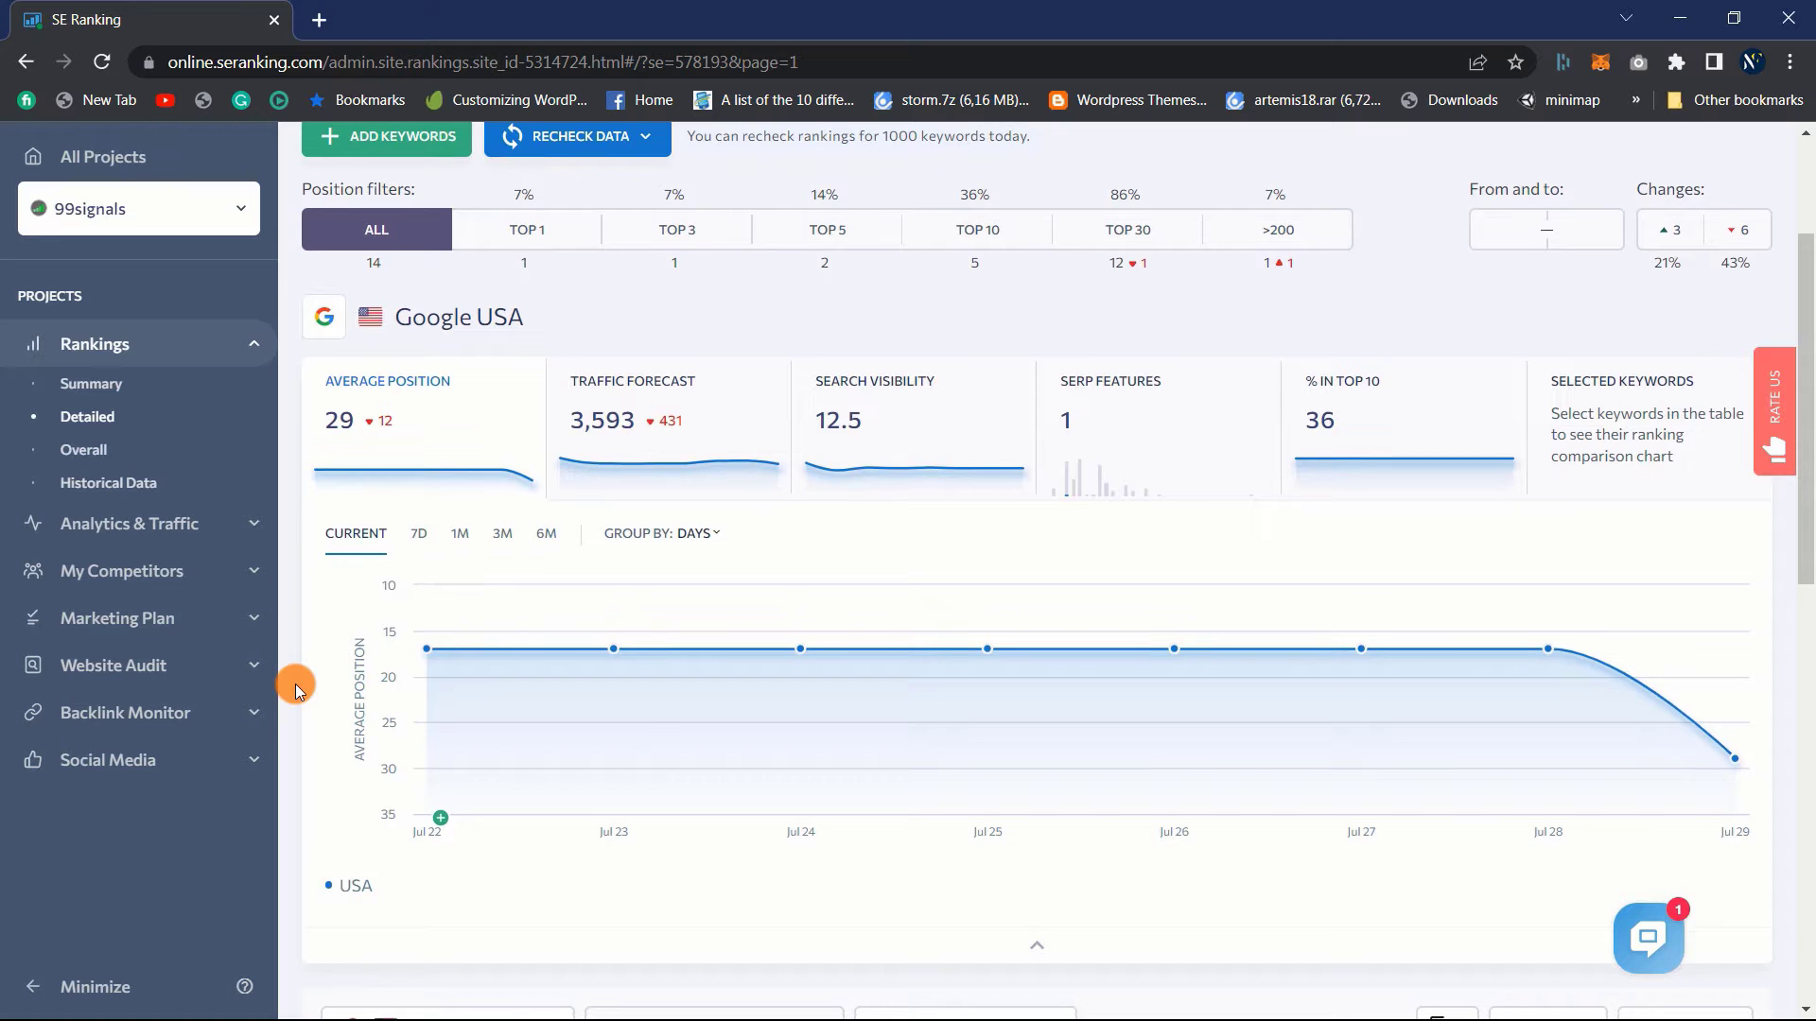
pyautogui.scroll(-1, 295, 684)
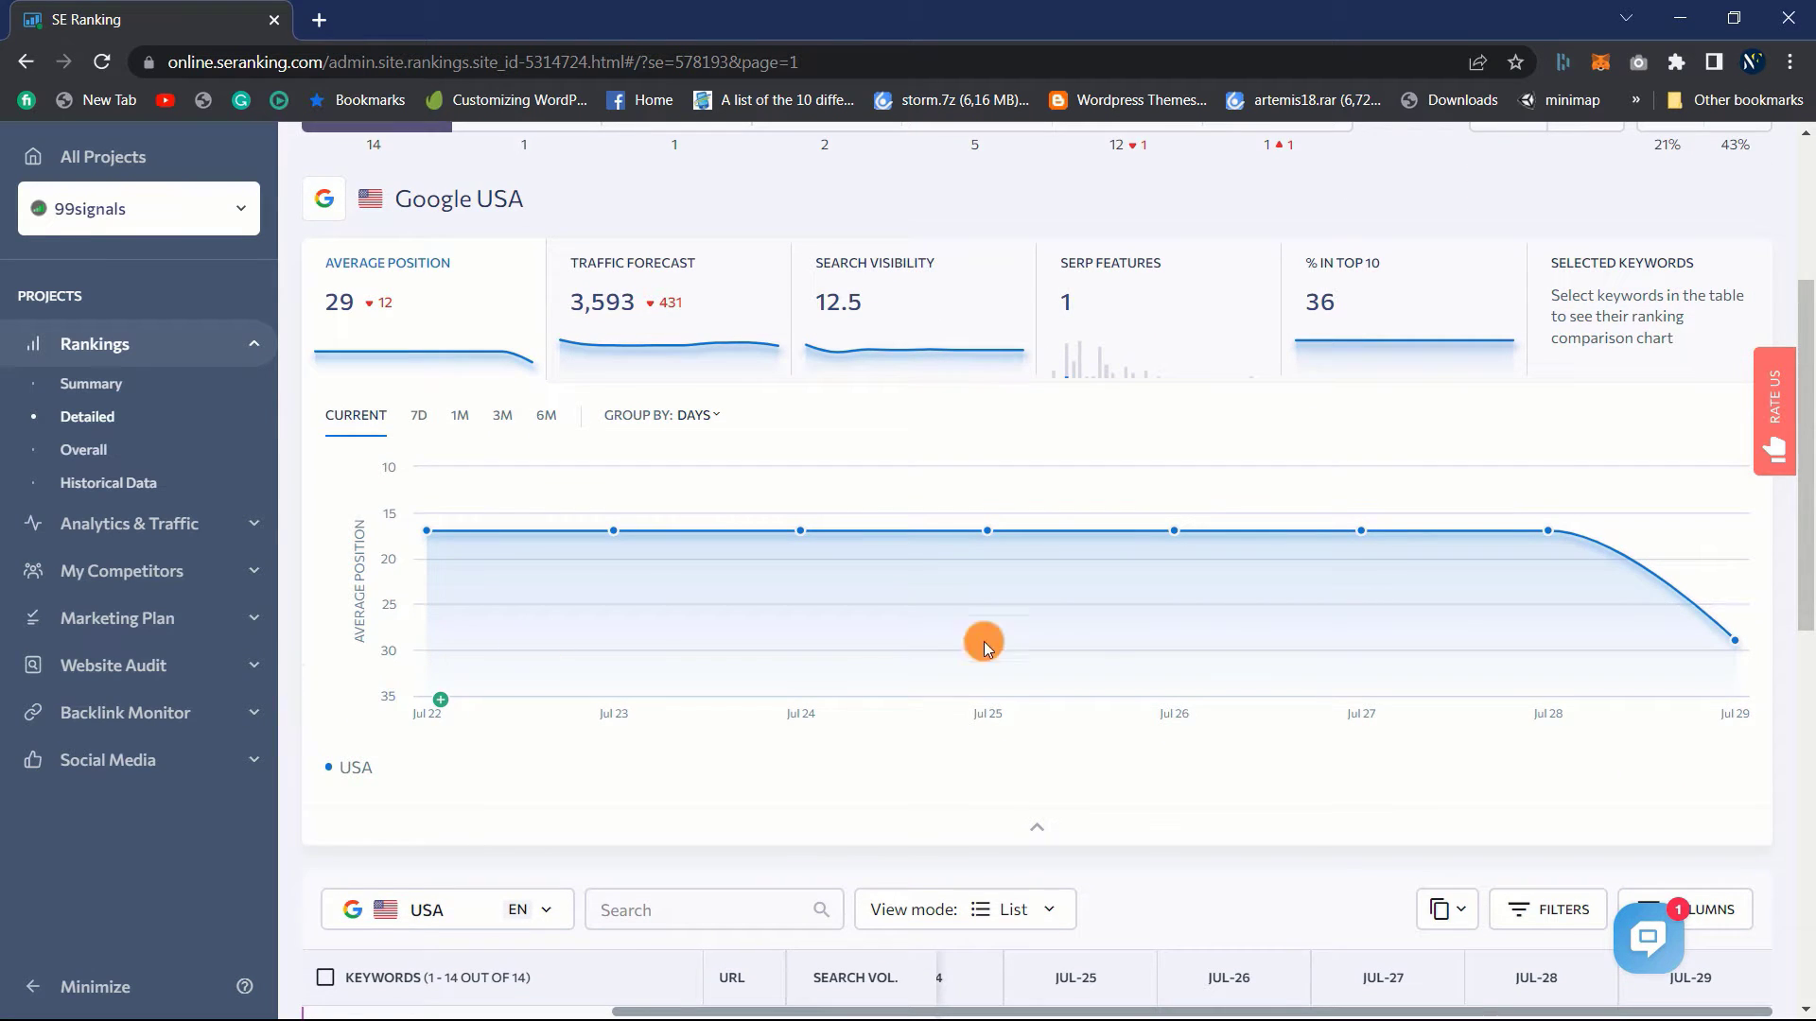
pyautogui.scroll(-5, 933, 422)
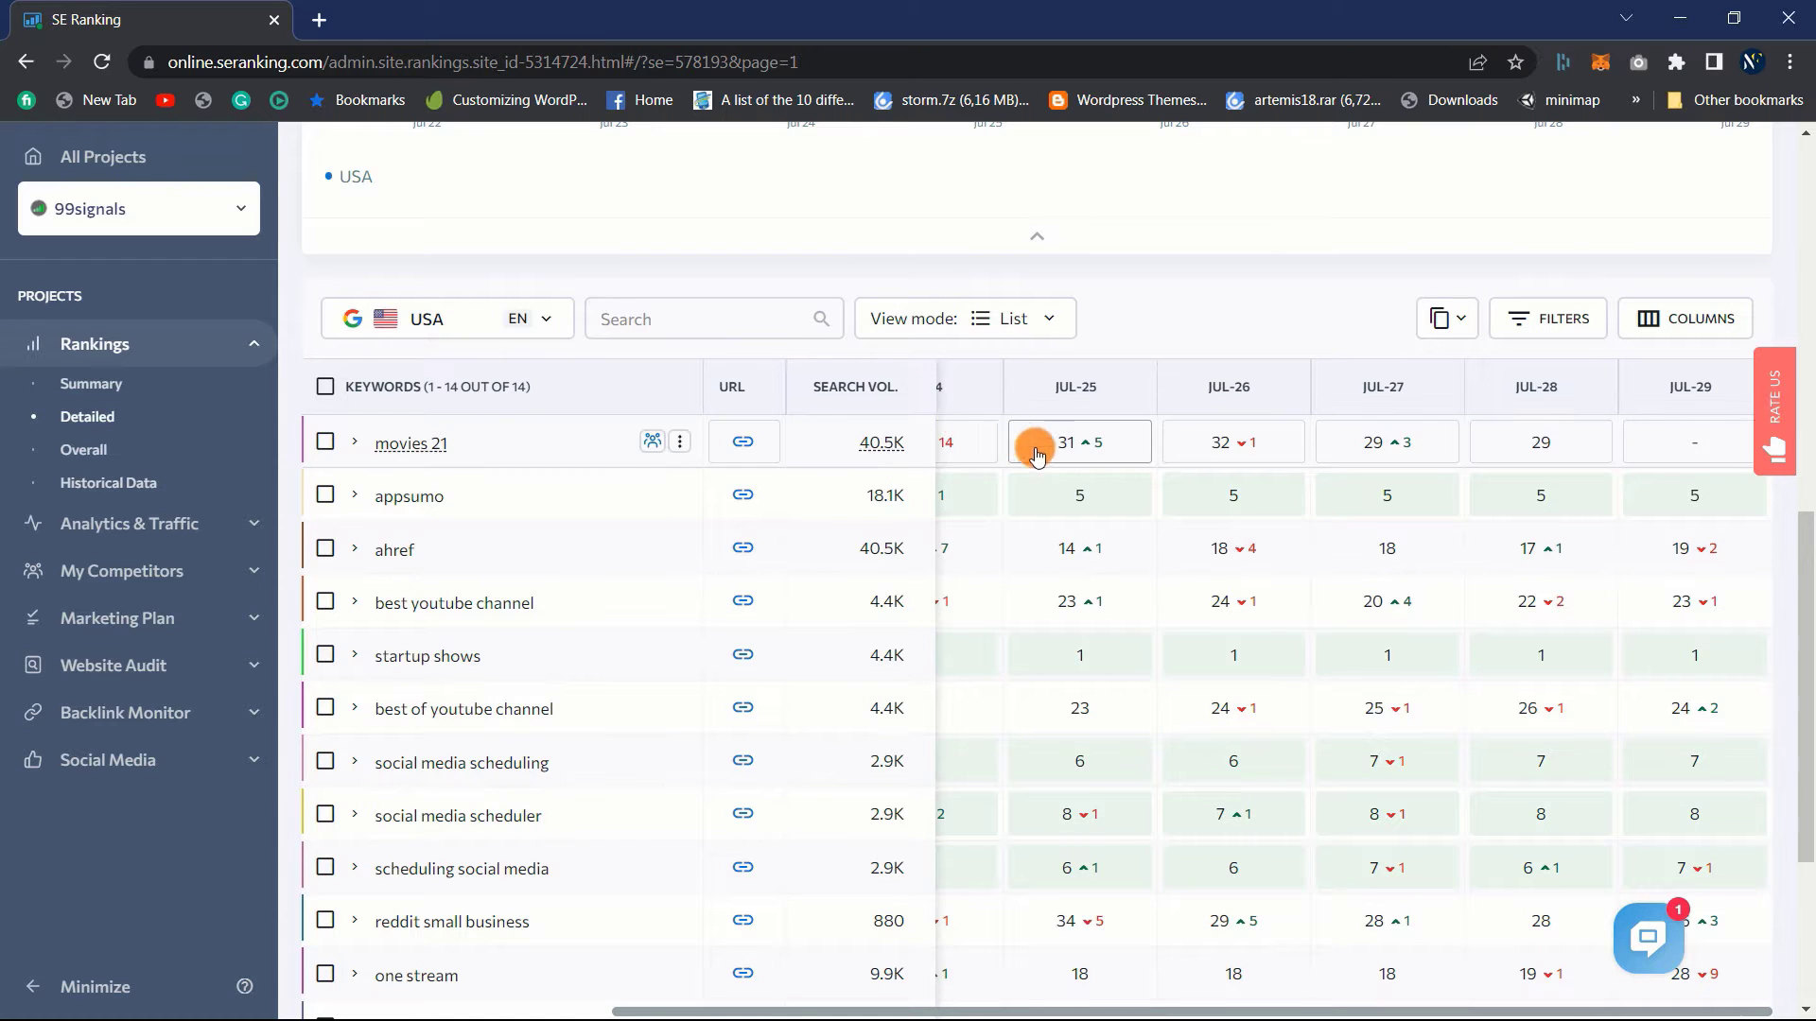
pyautogui.scroll(-1, 932, 732)
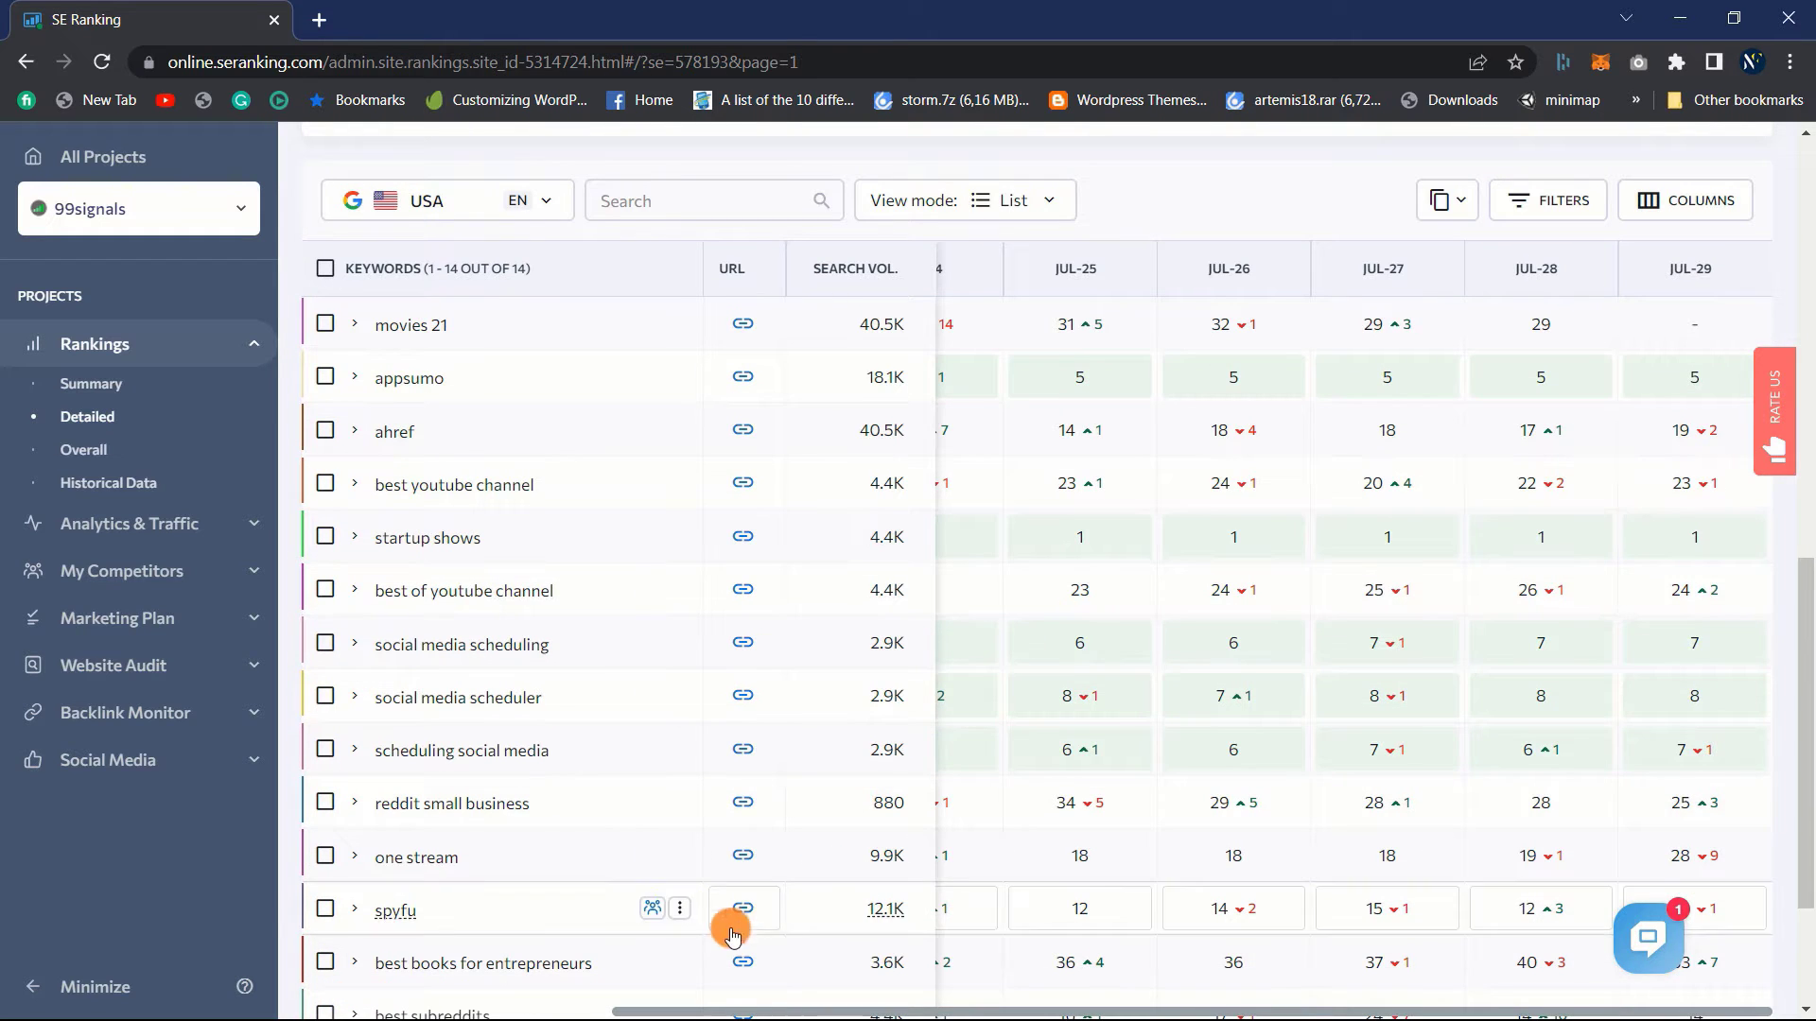
pyautogui.moveTo(778, 1011); pyautogui.dragTo(730, 1008)
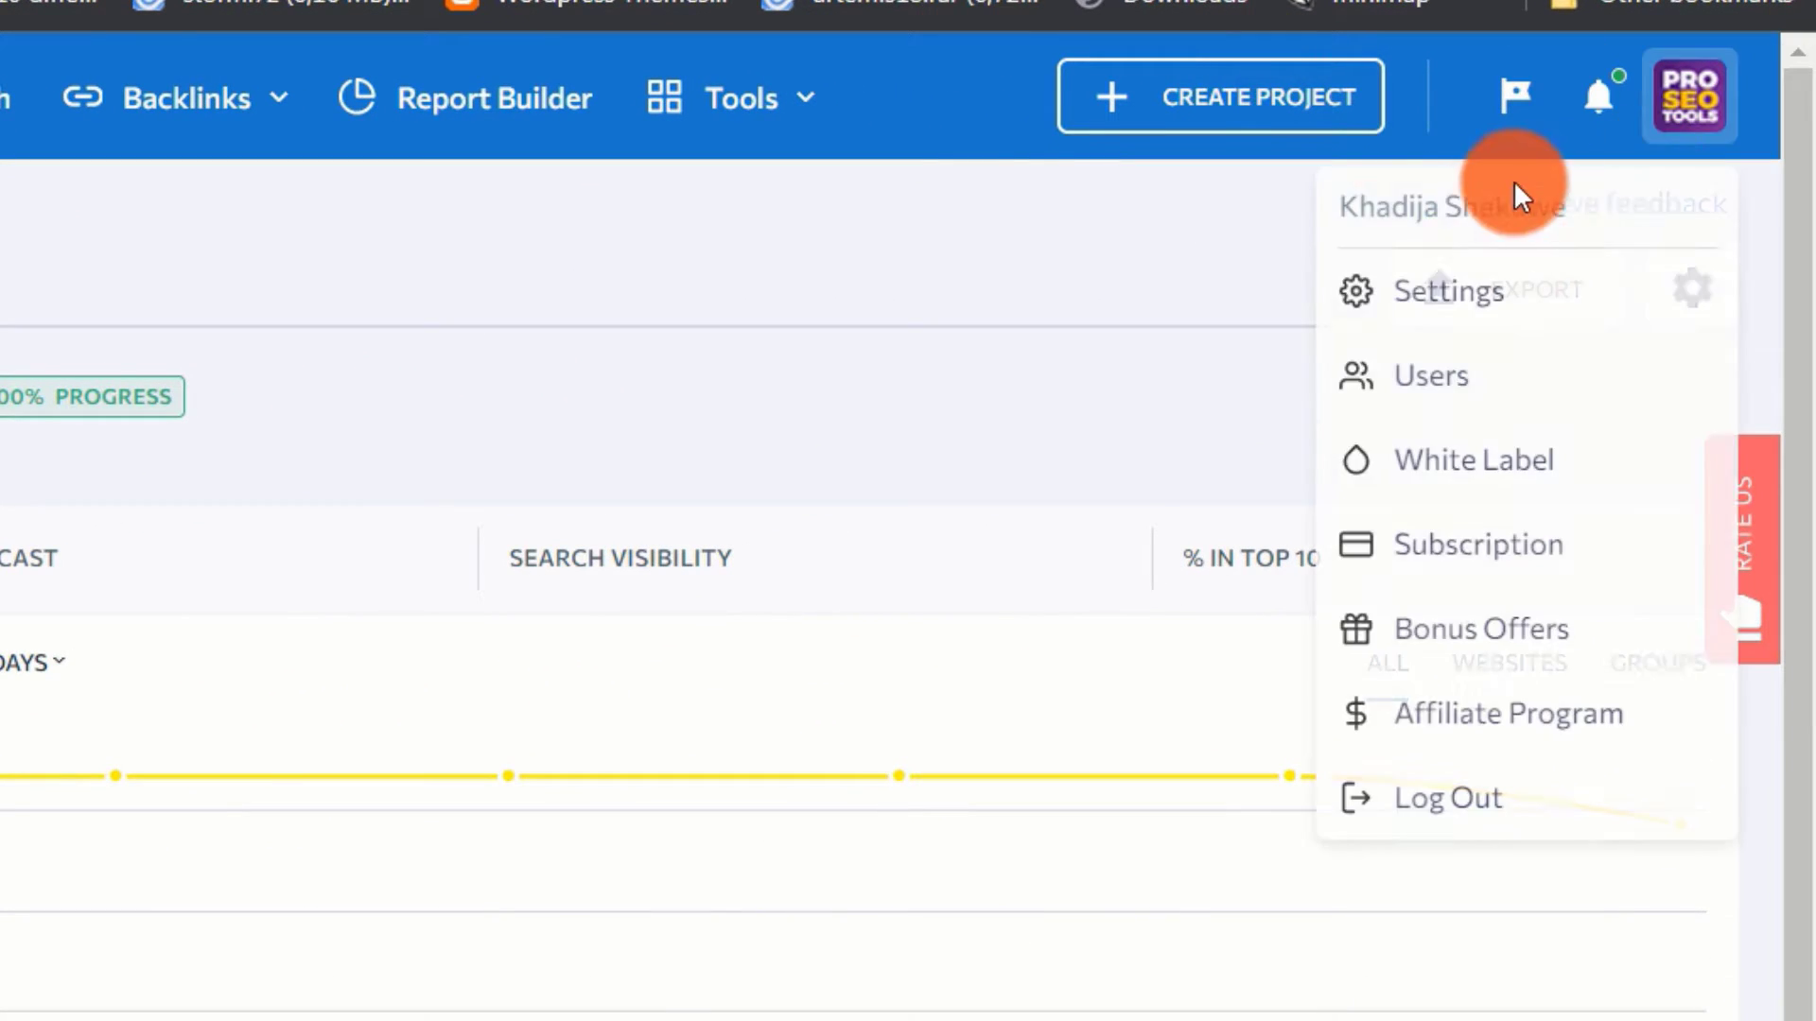
# Start a new project for the website bloggerspassion.com/ and name it bloggerspassion
pyautogui.click(1201, 97)
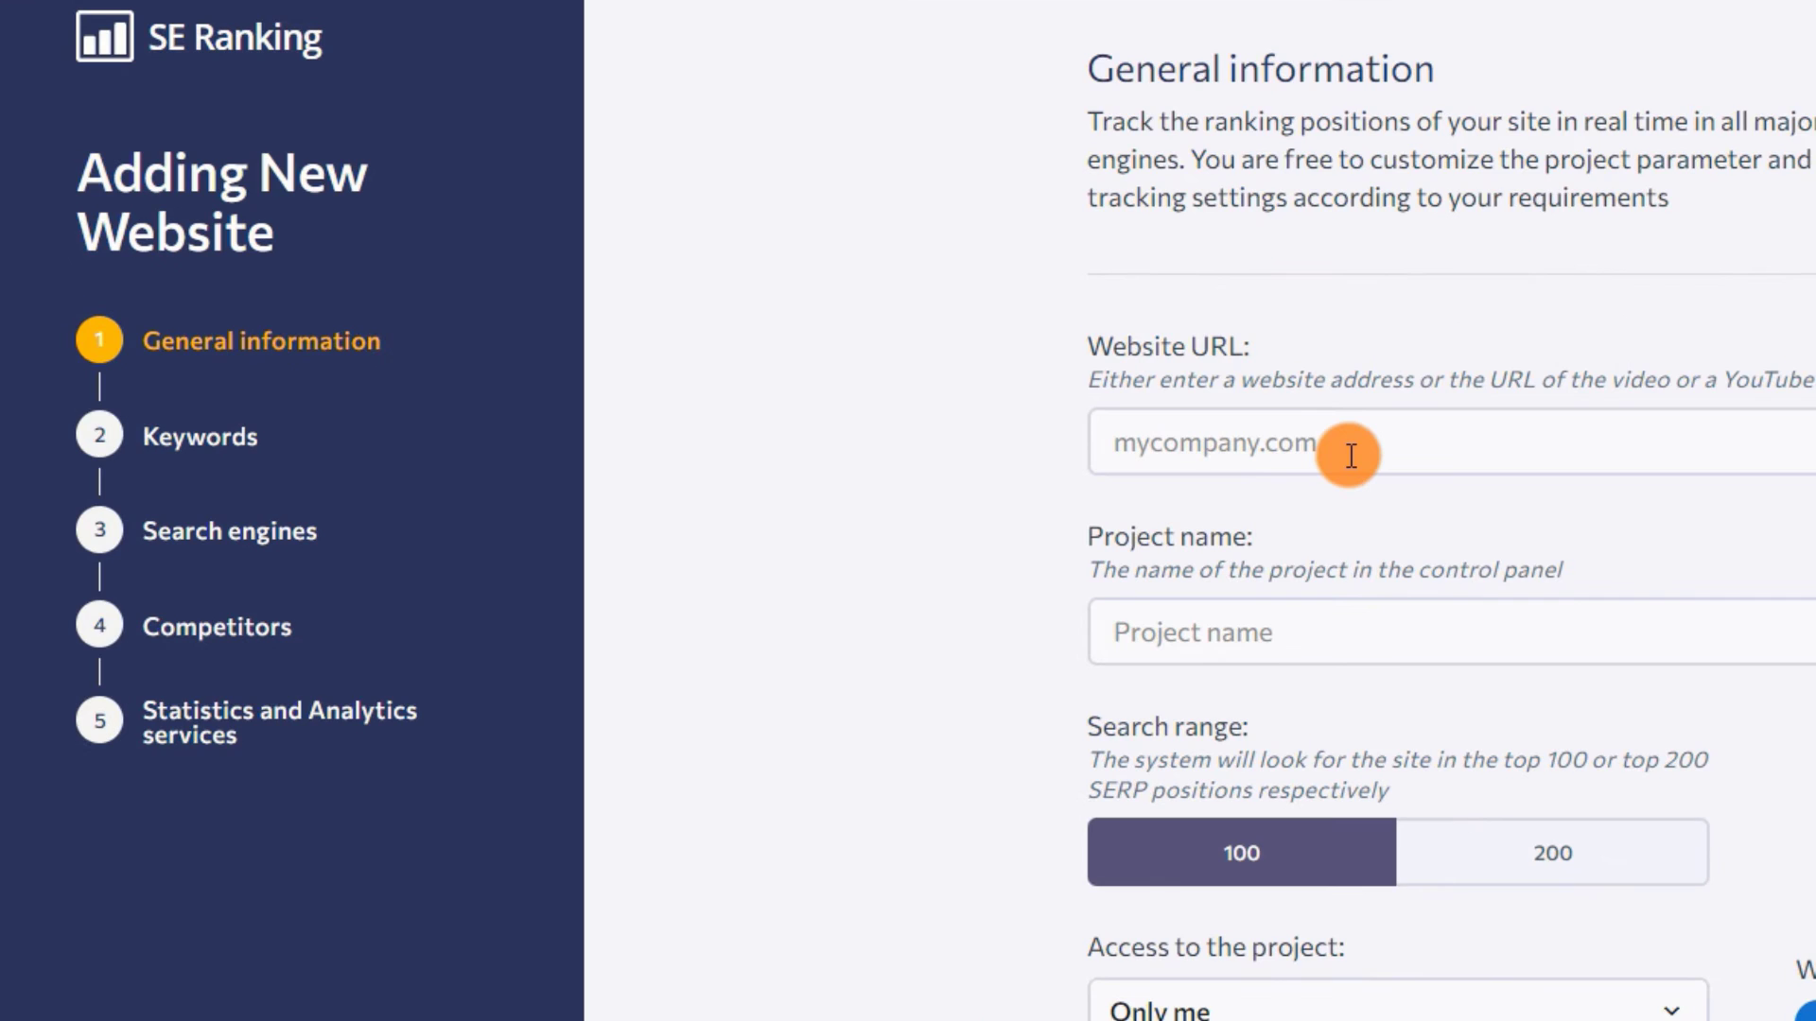
pyautogui.click(1352, 455)
pyautogui.write('bloggerspassion.com/')
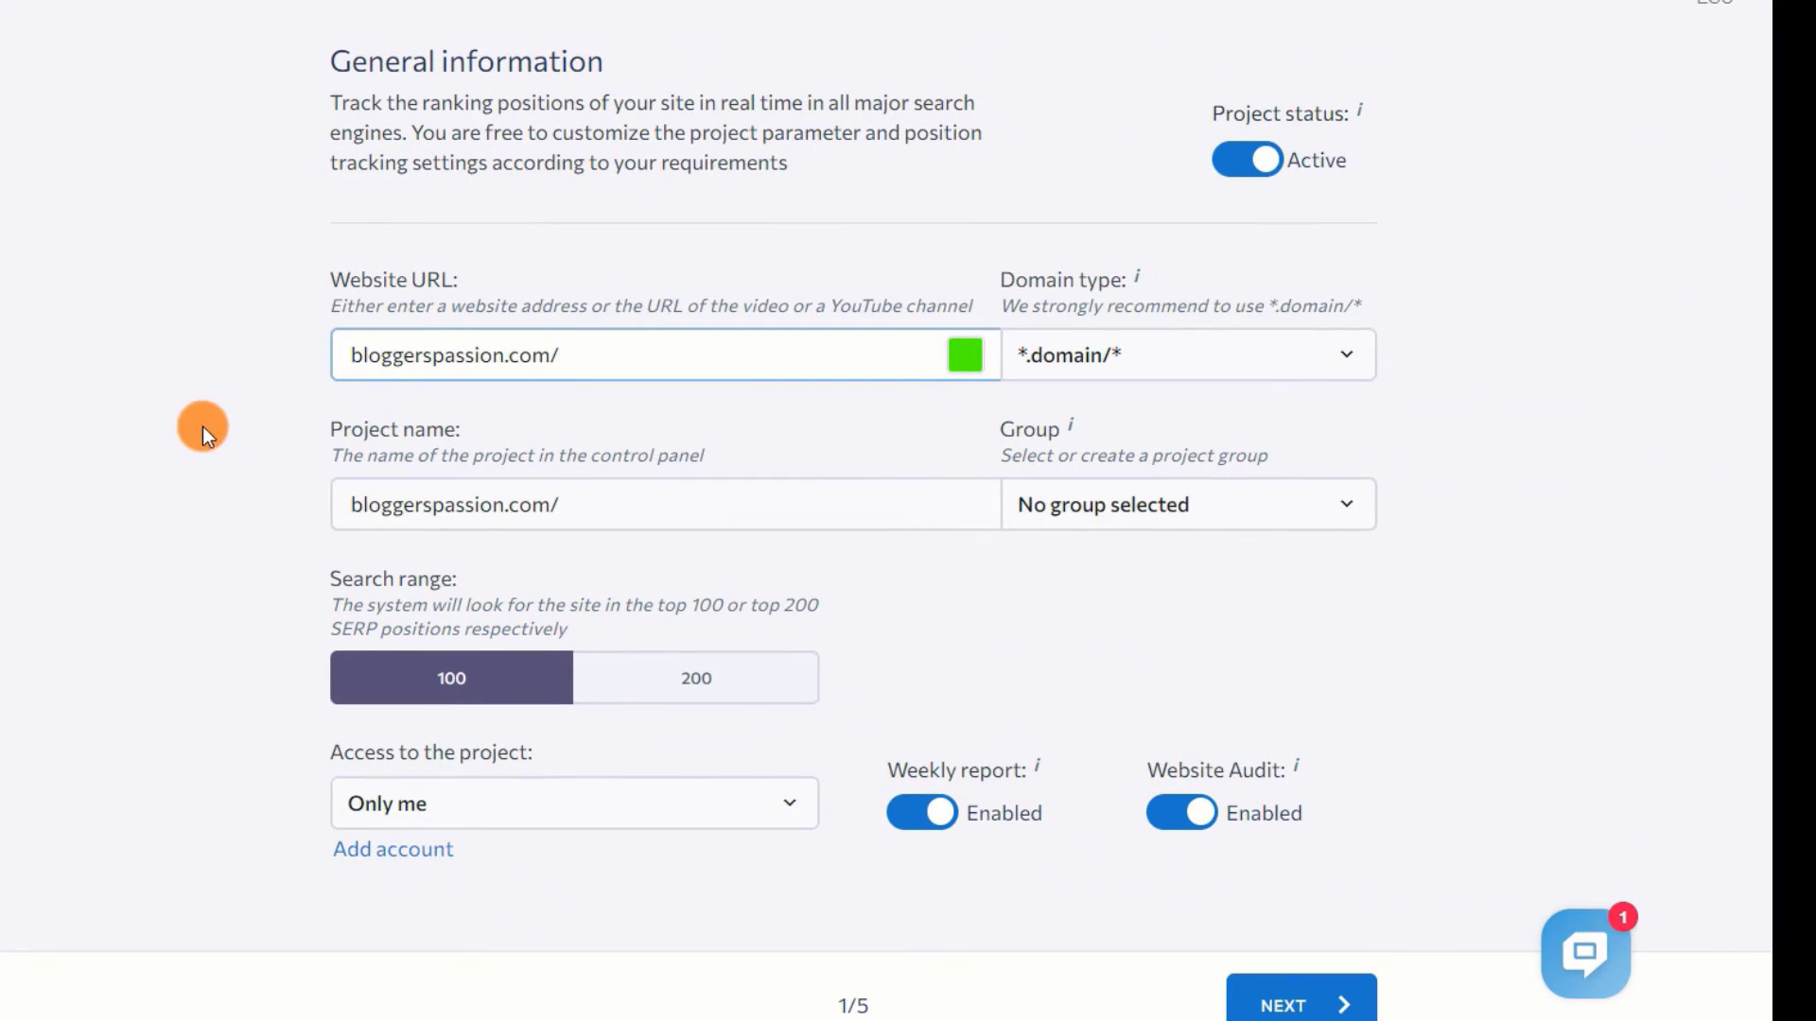
pyautogui.click(665, 503)
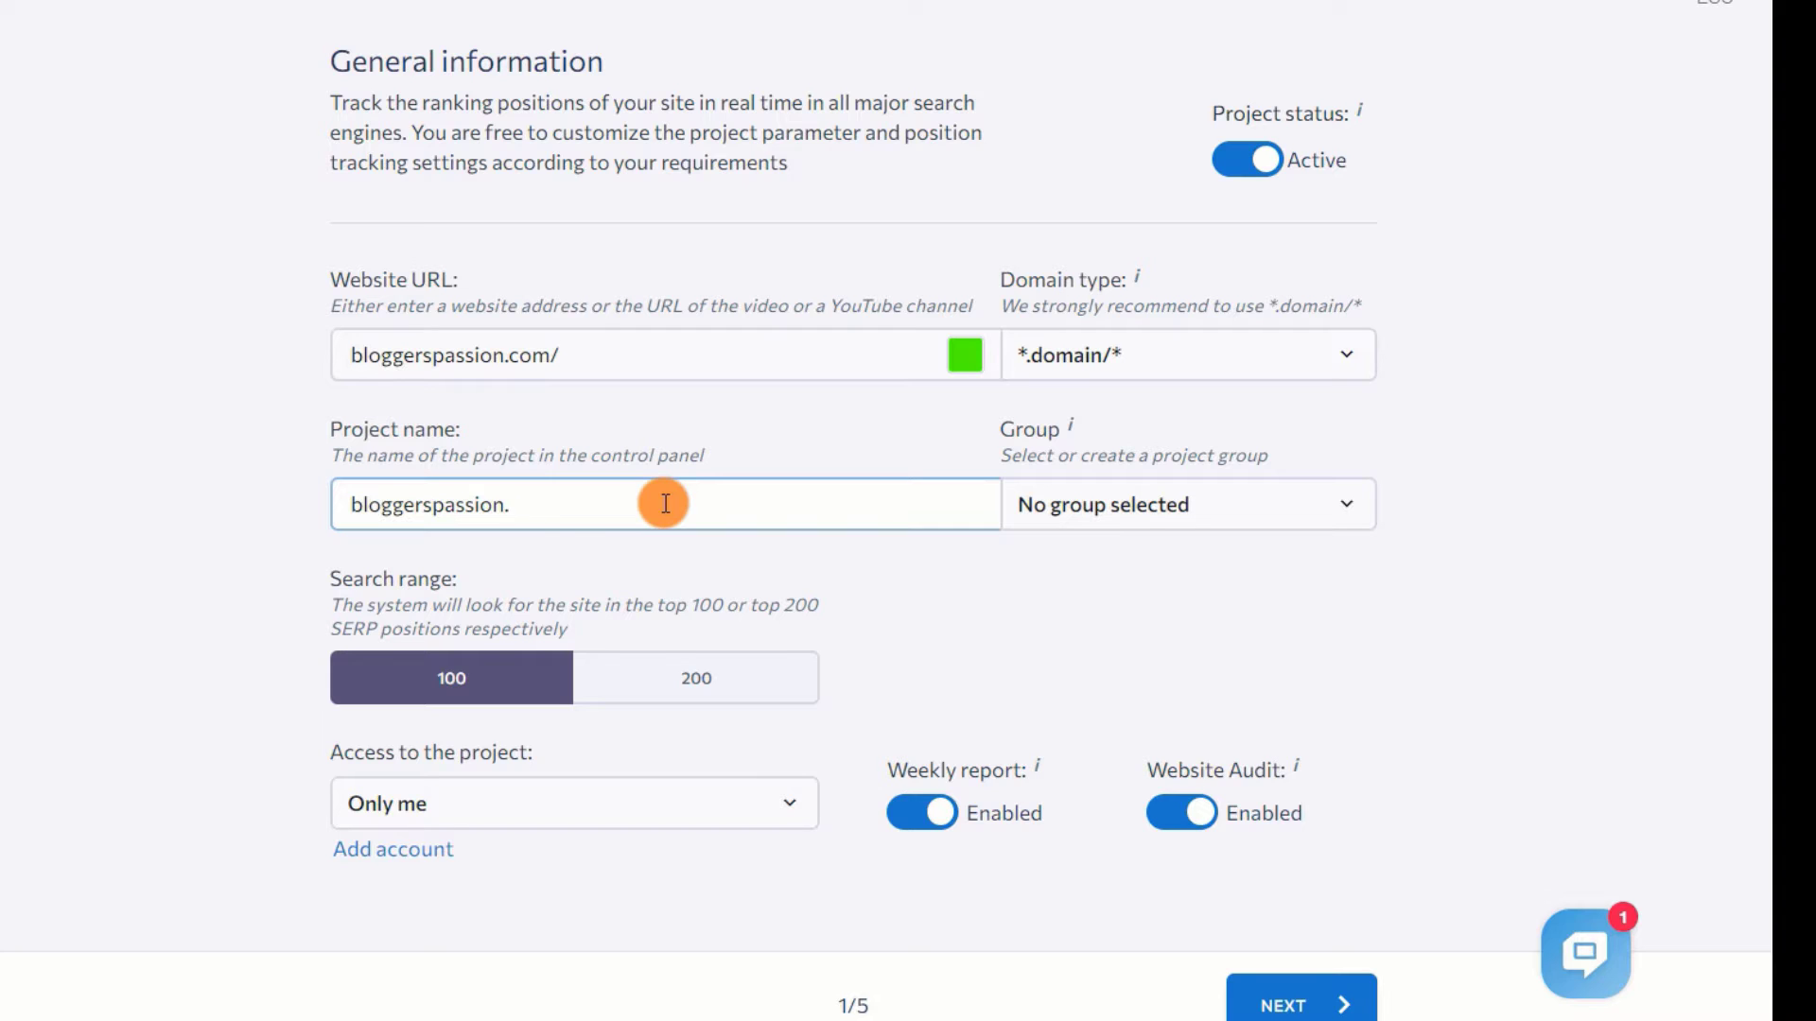
pyautogui.press('BackSpace')
# Set the search range to 200, disable the Website Audit, and proceed to the keyword settings
pyautogui.click(672, 688)
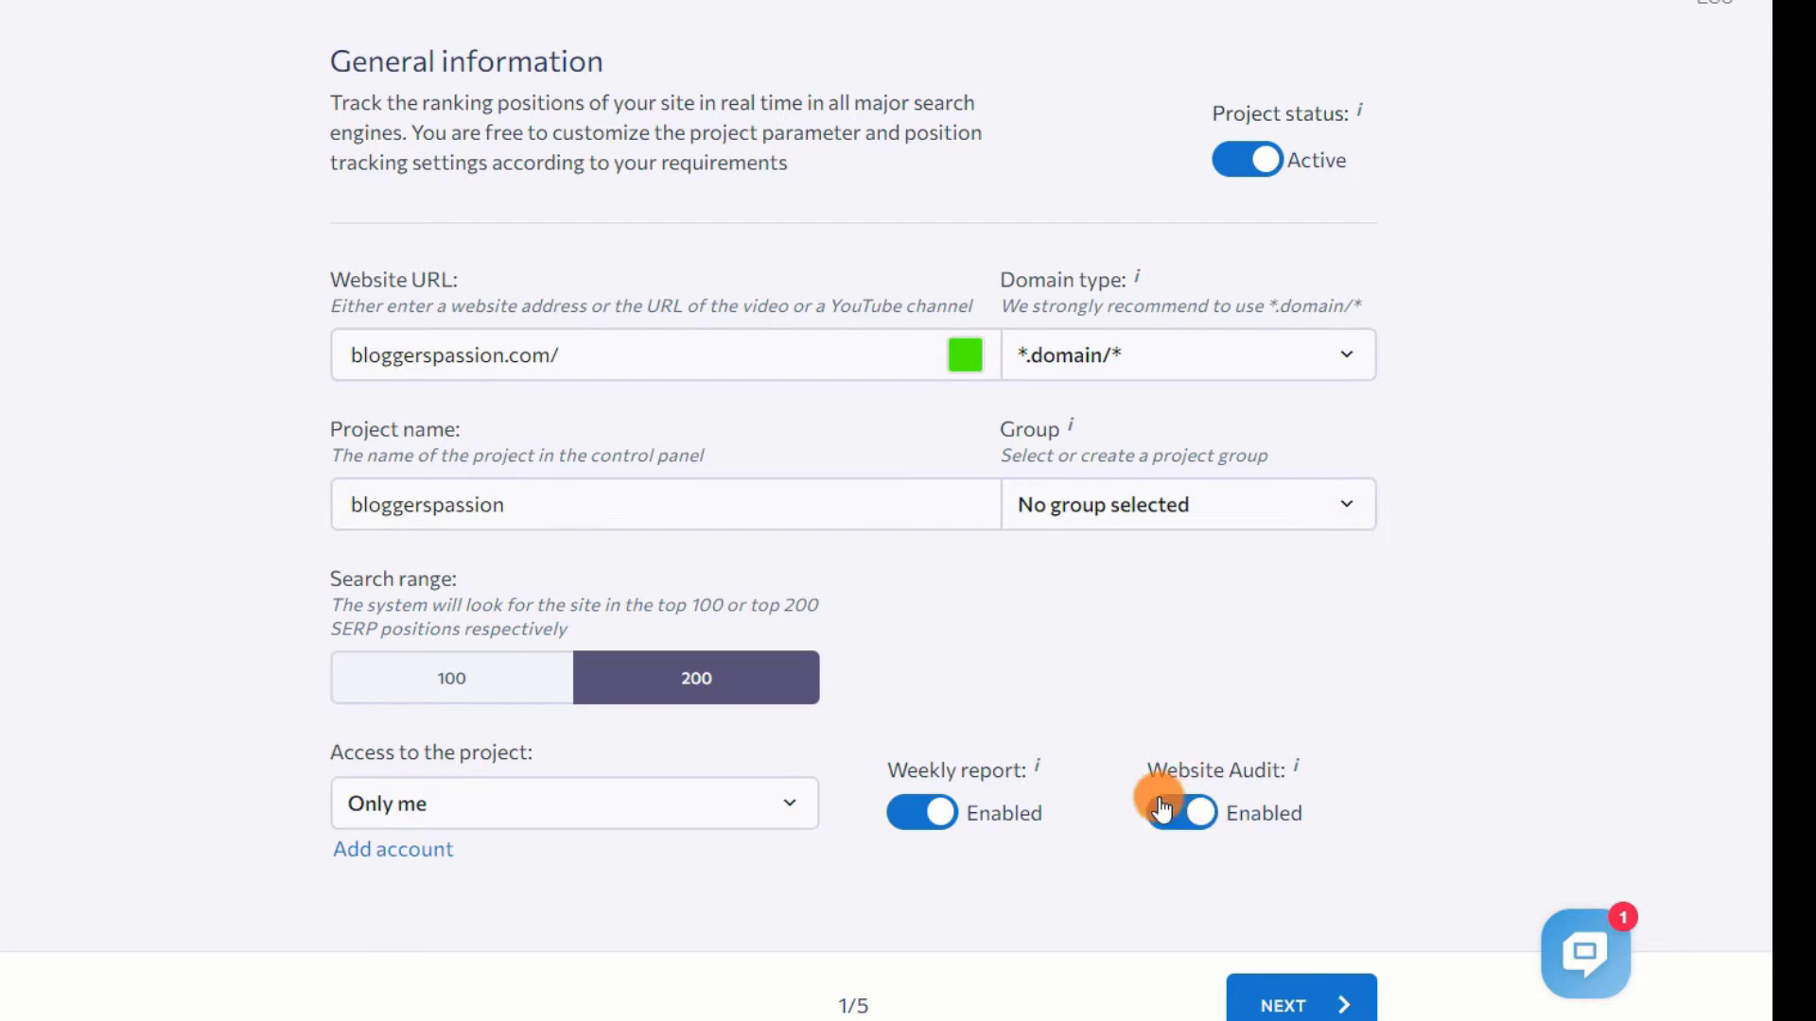
pyautogui.click(1208, 827)
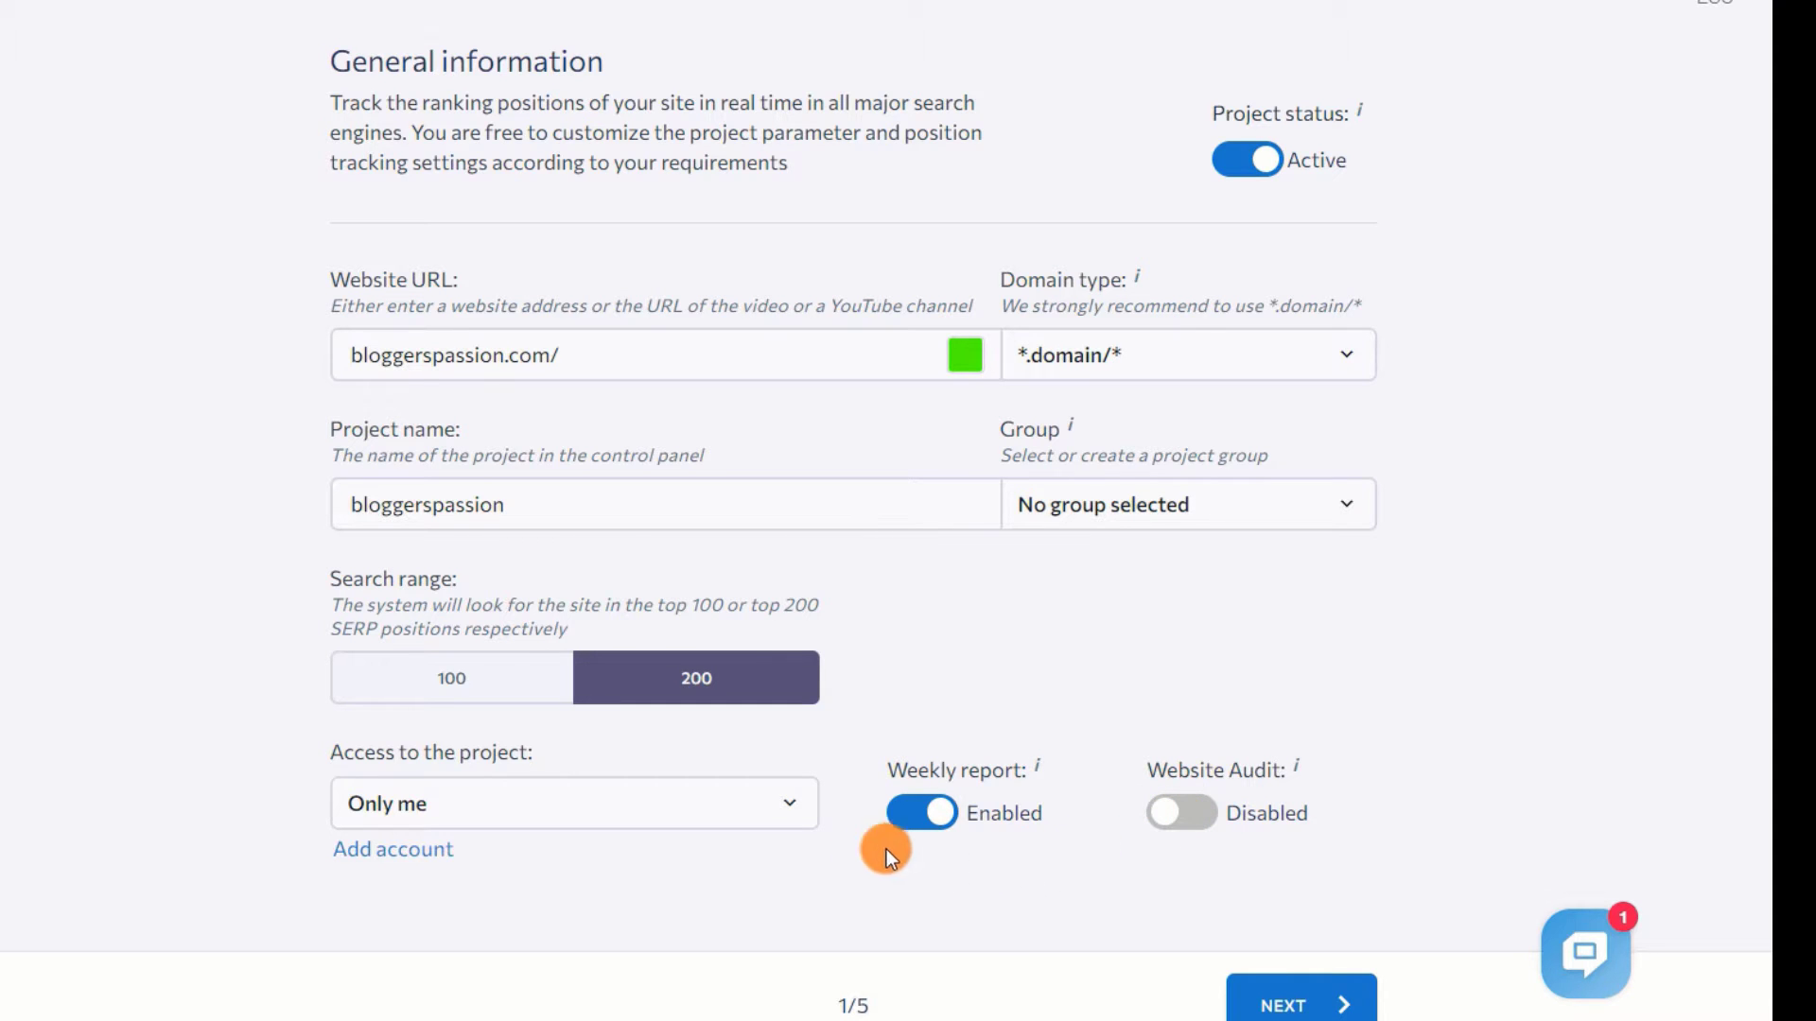
pyautogui.click(1296, 1008)
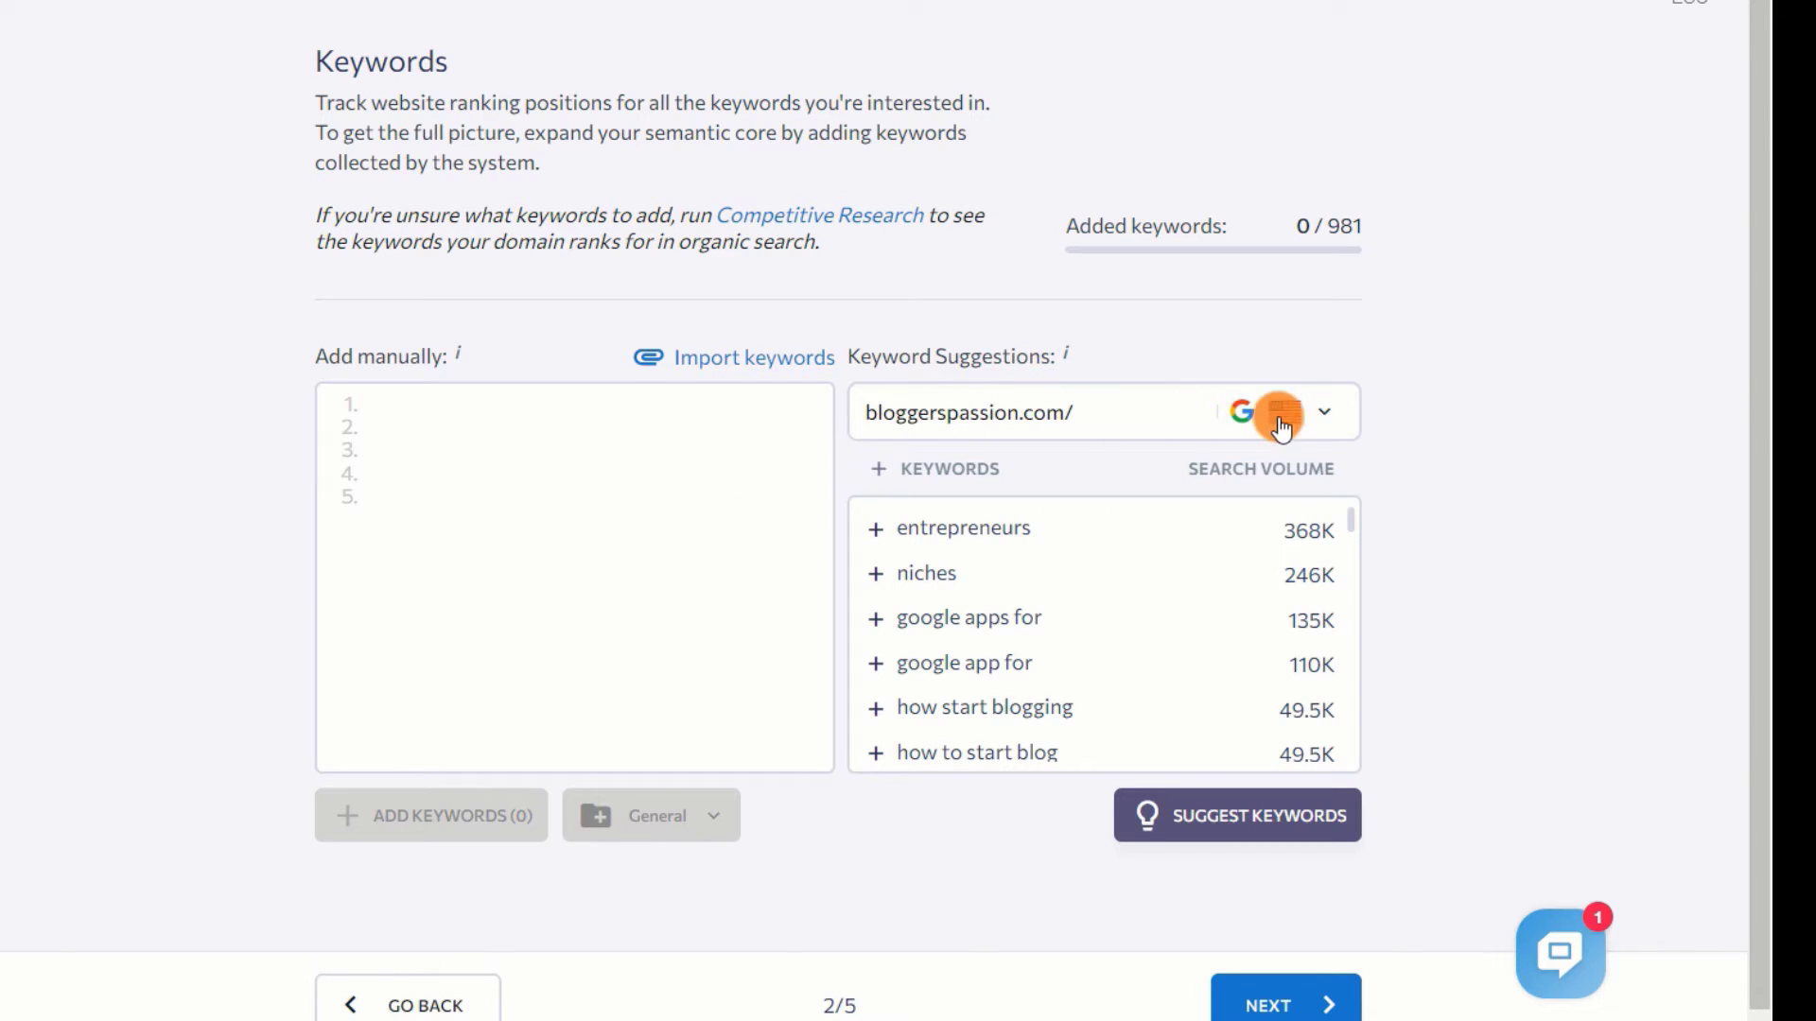
# Add the suggested keywords start blog, starting blog, how to start blog, appsumo, food blog and food blogging
pyautogui.scroll(-2, 971, 669)
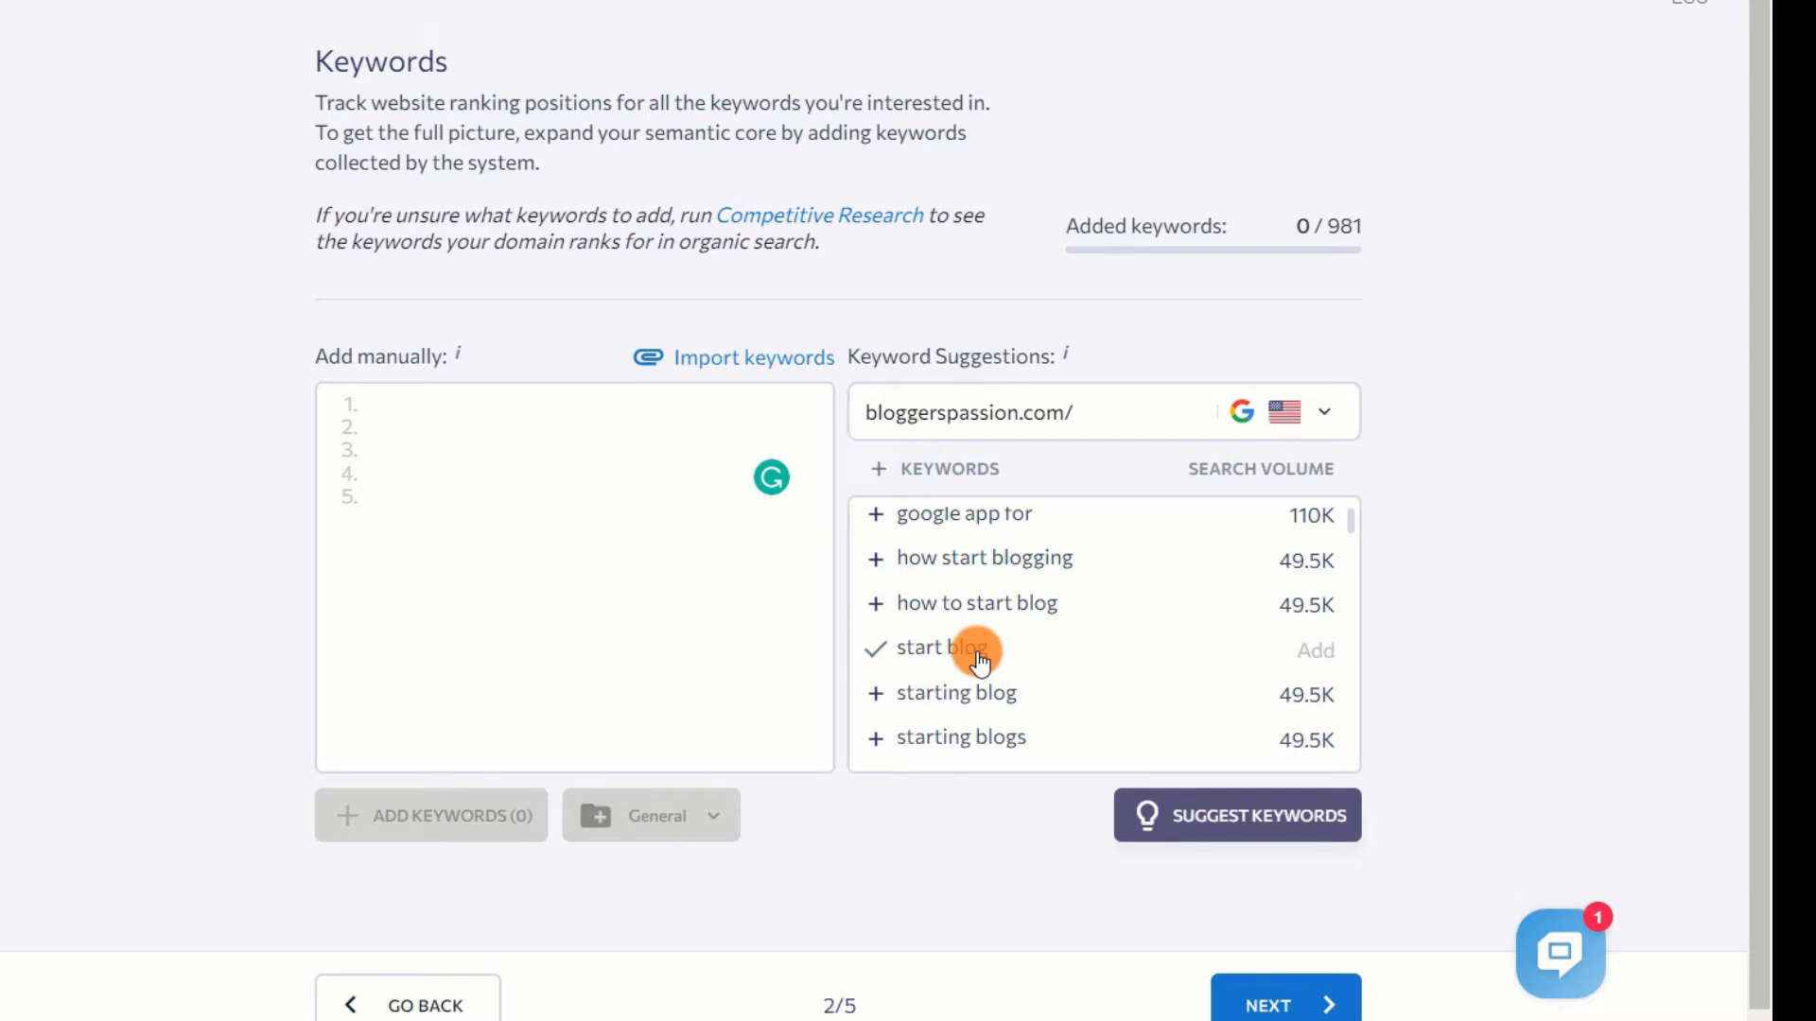
pyautogui.click(971, 669)
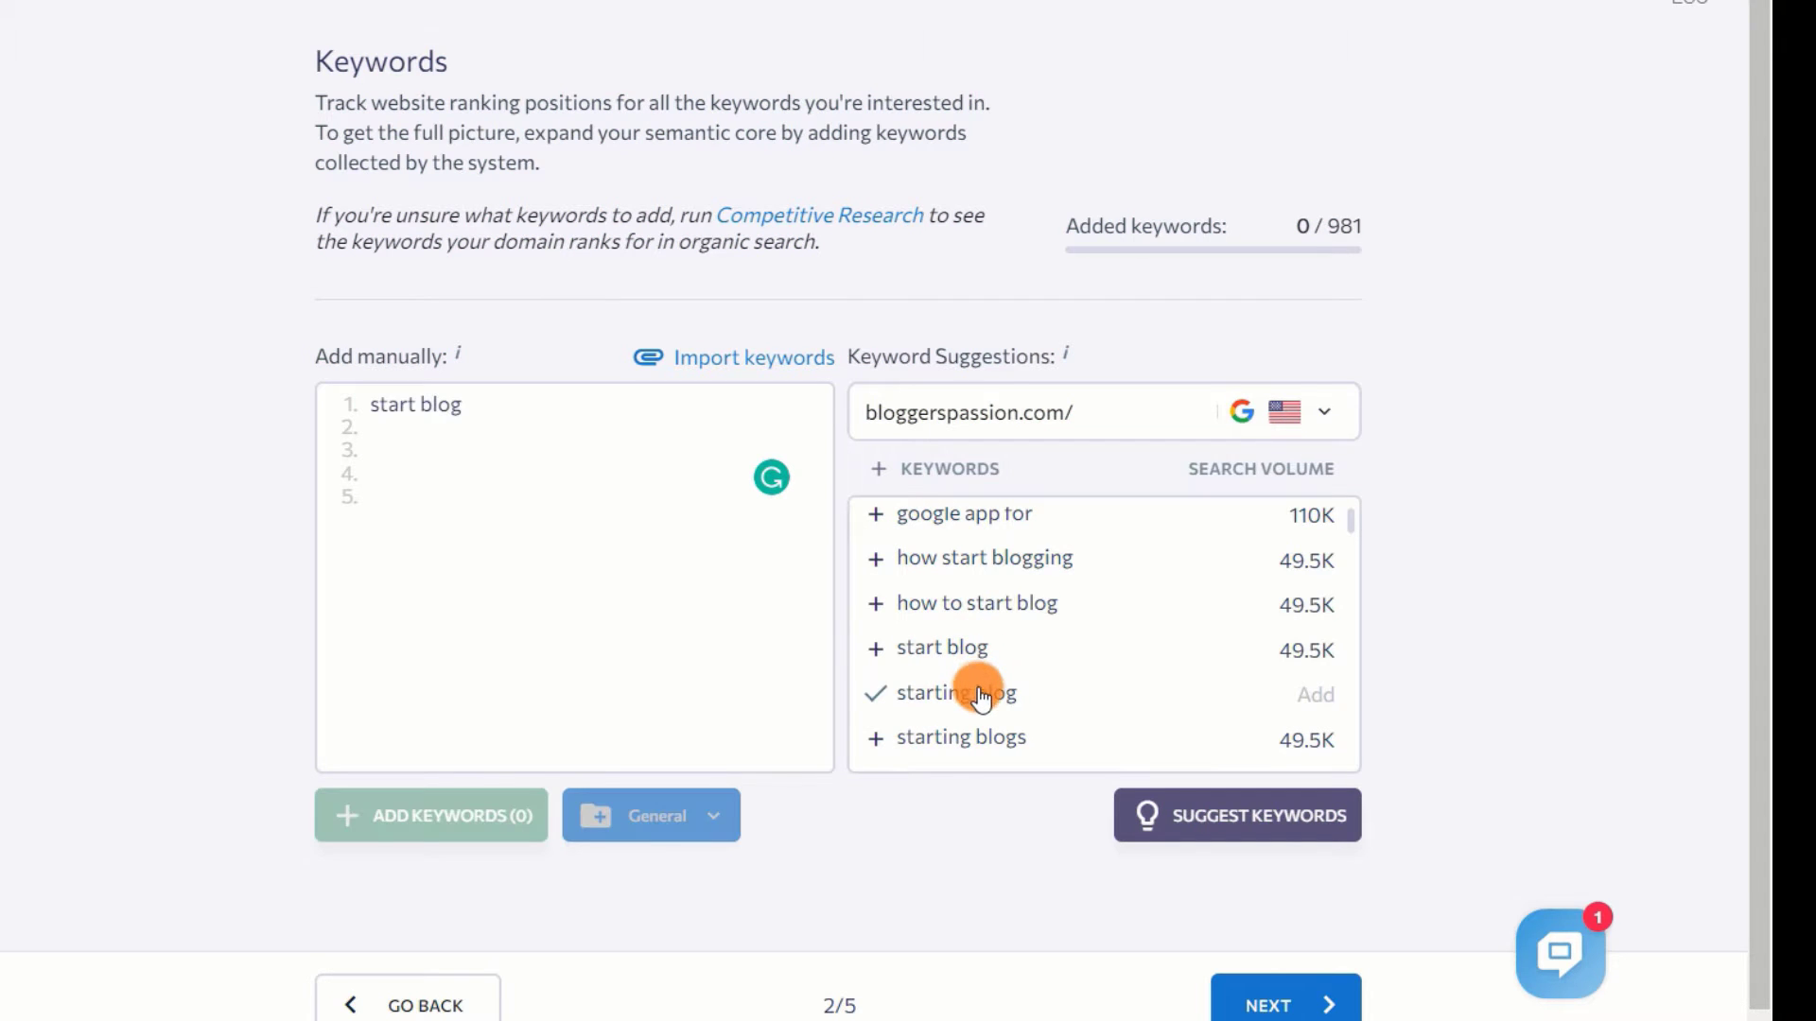
pyautogui.click(1002, 615)
pyautogui.scroll(-3, 1094, 628)
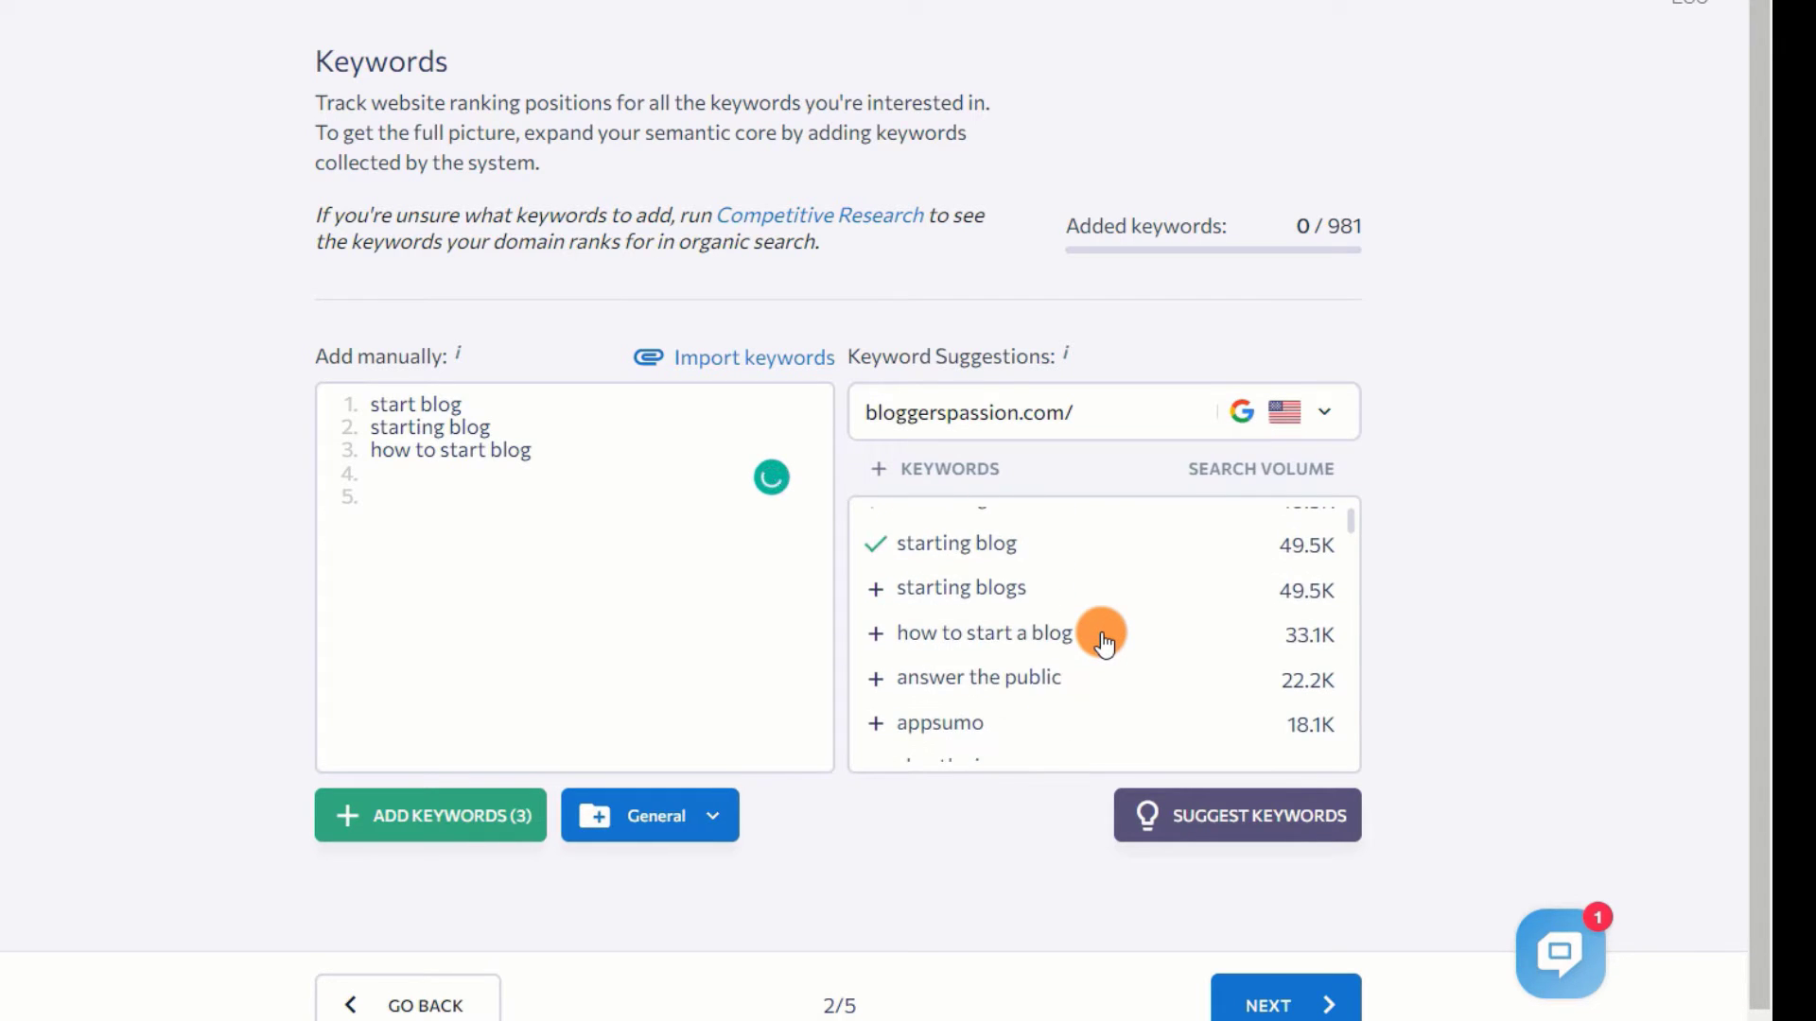
pyautogui.scroll(-2, 1097, 633)
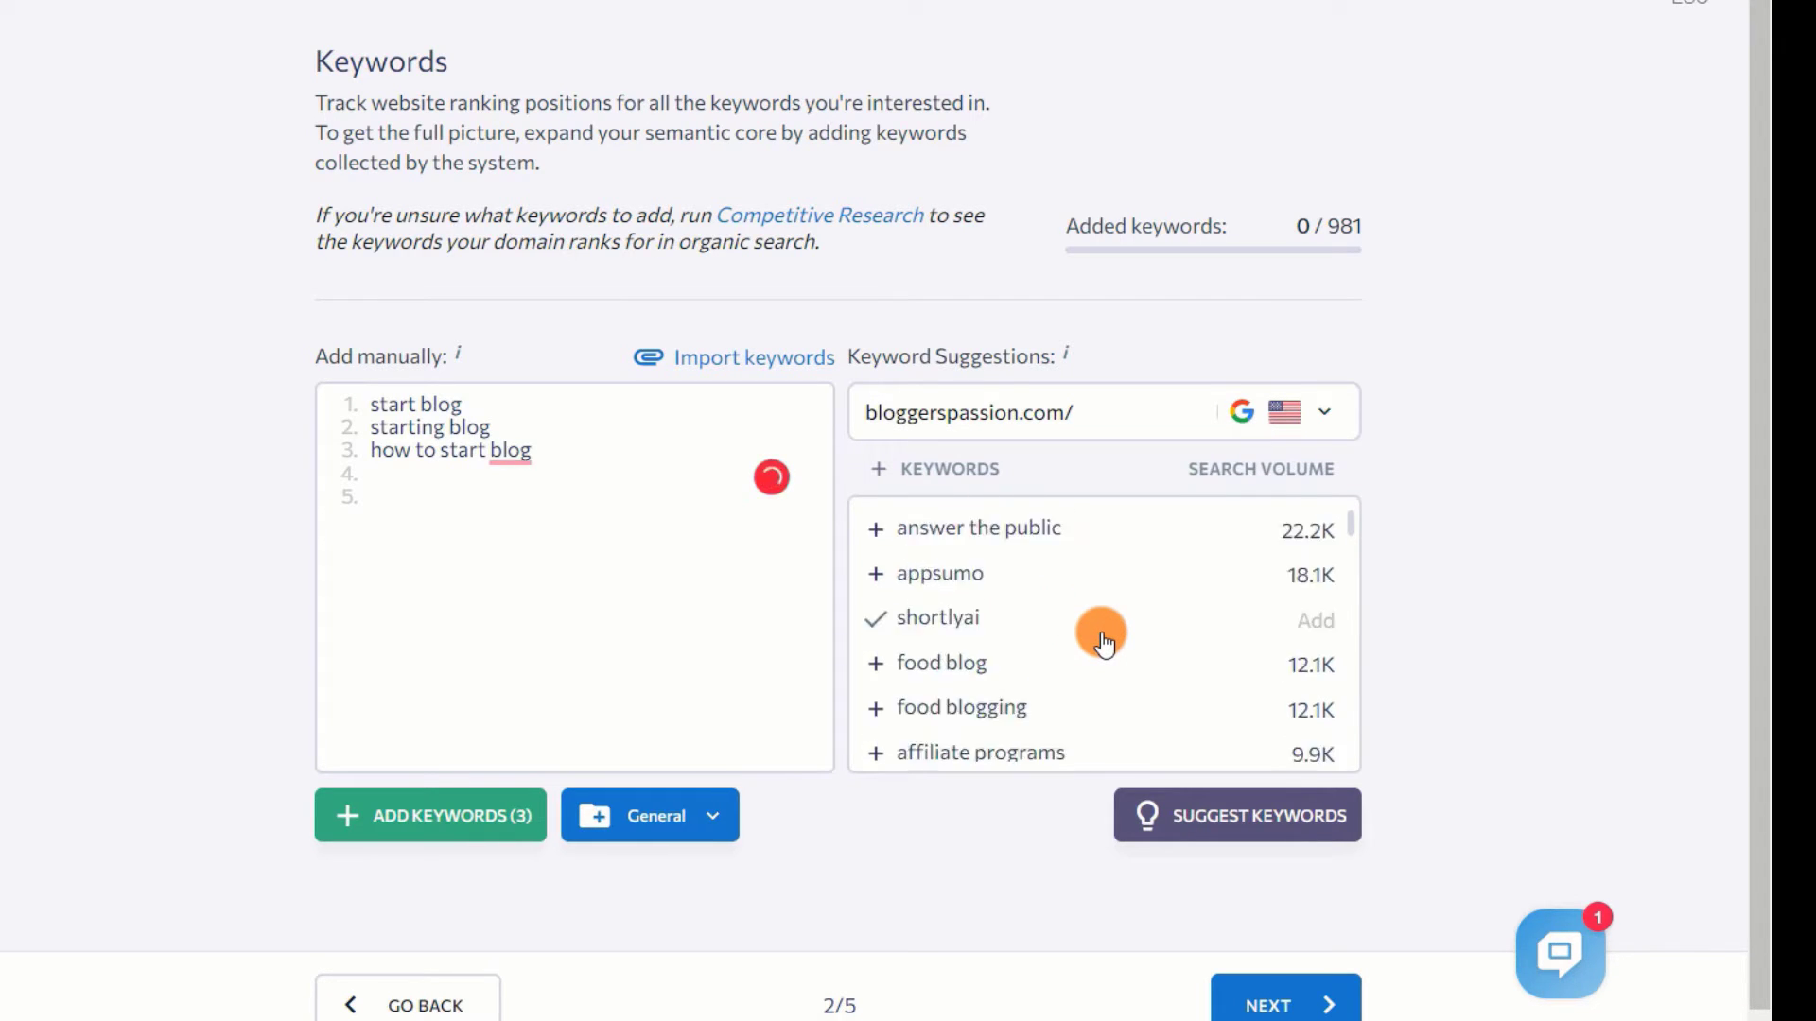
pyautogui.click(977, 578)
pyautogui.click(957, 661)
pyautogui.click(985, 709)
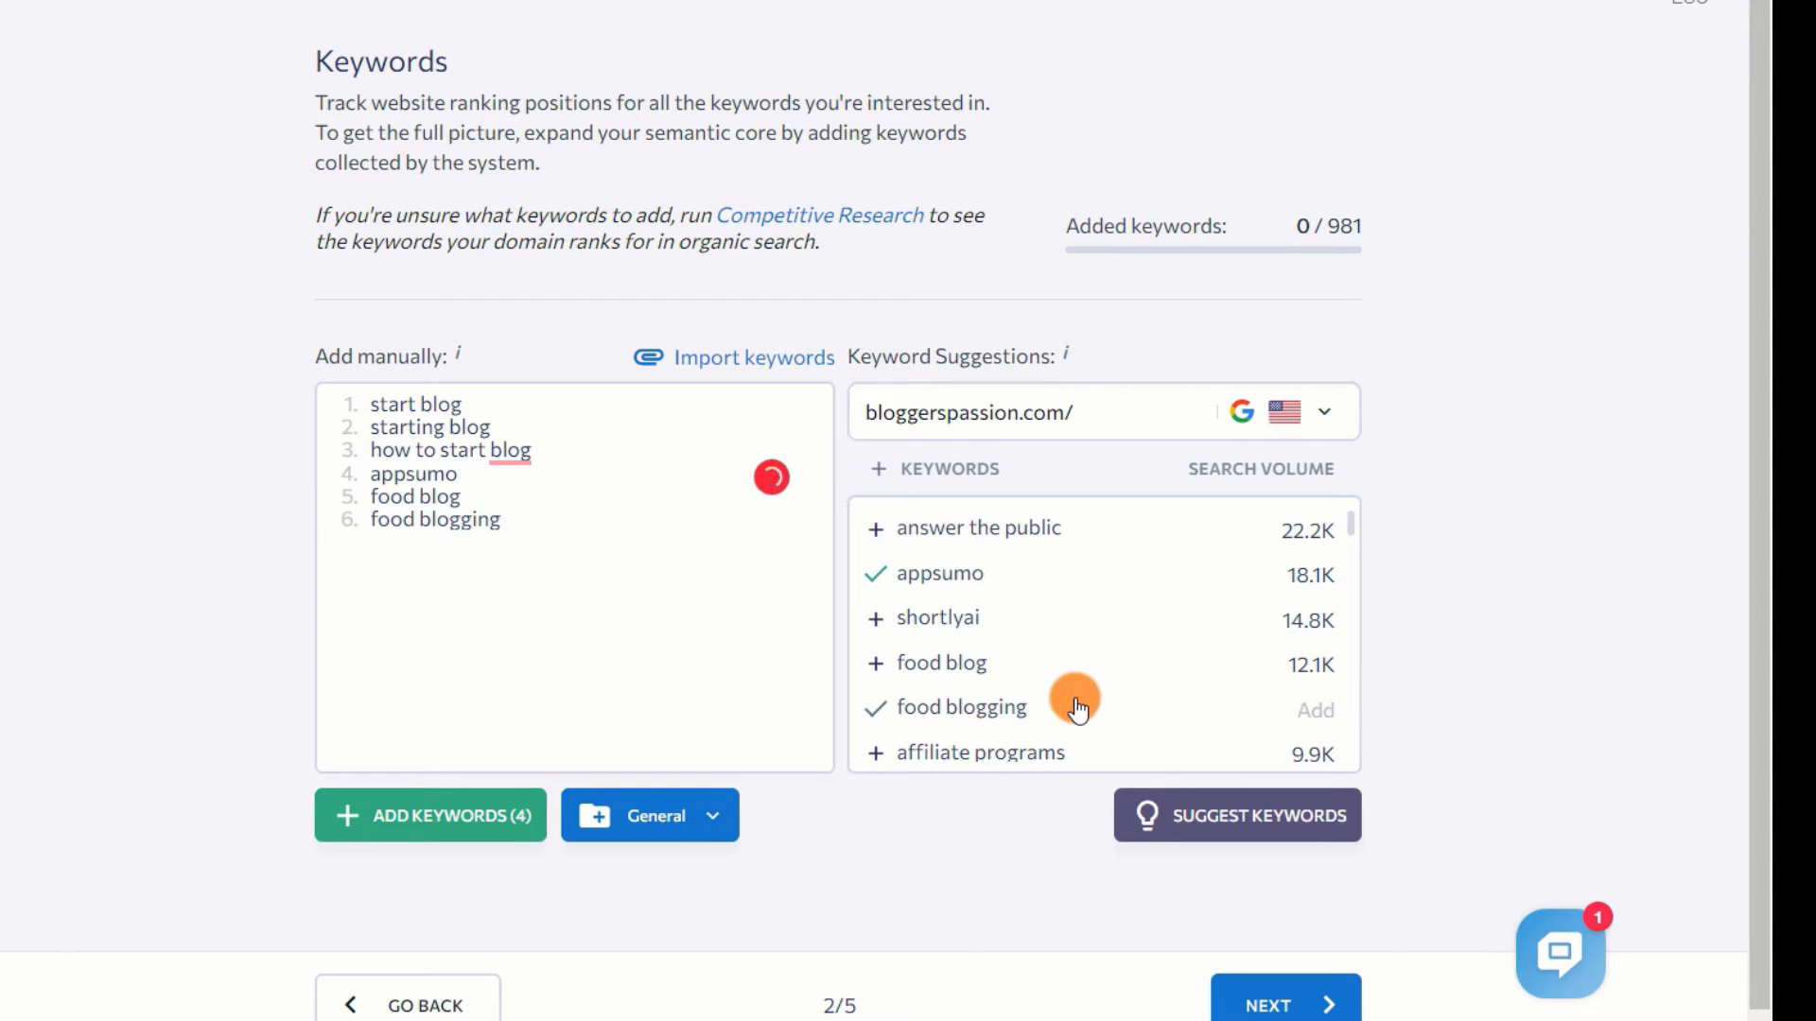
# Add more suggested keywords, including blog of fashion, how to make a blog for money and free blogging sites, and proceed to the search engine settings
pyautogui.scroll(-2, 1076, 700)
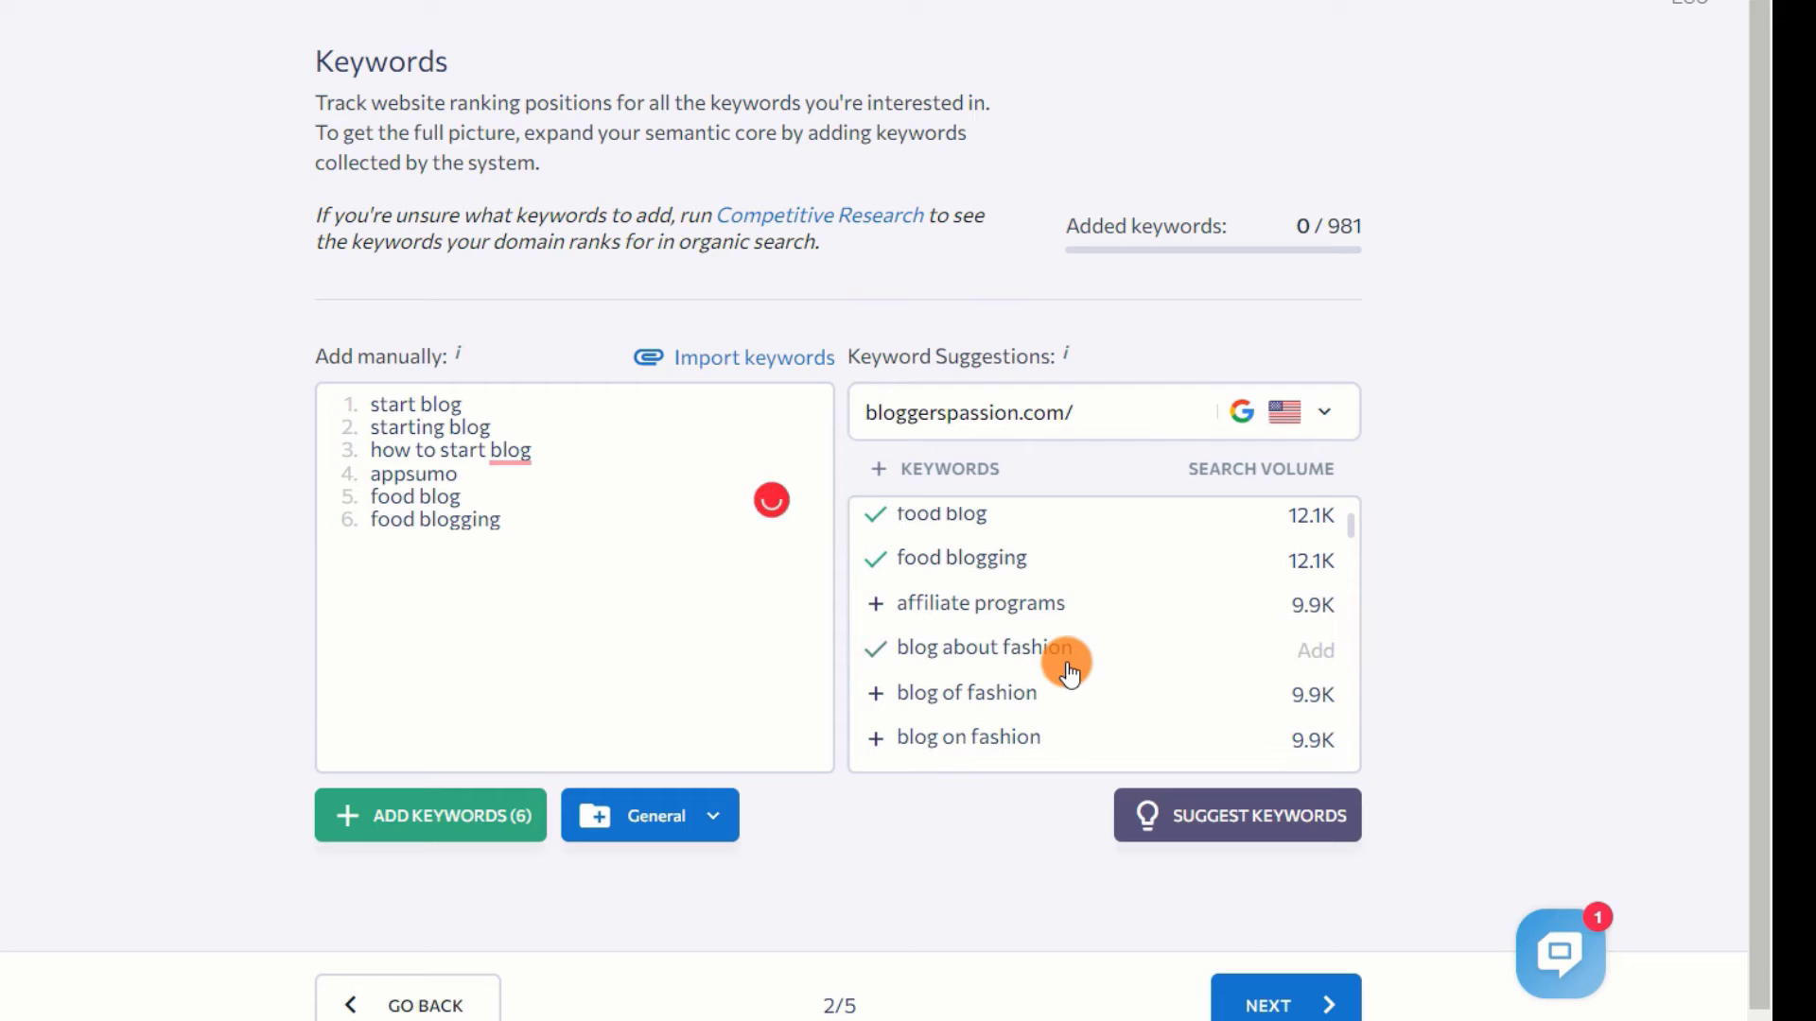
pyautogui.click(1001, 689)
pyautogui.scroll(-5, 1017, 663)
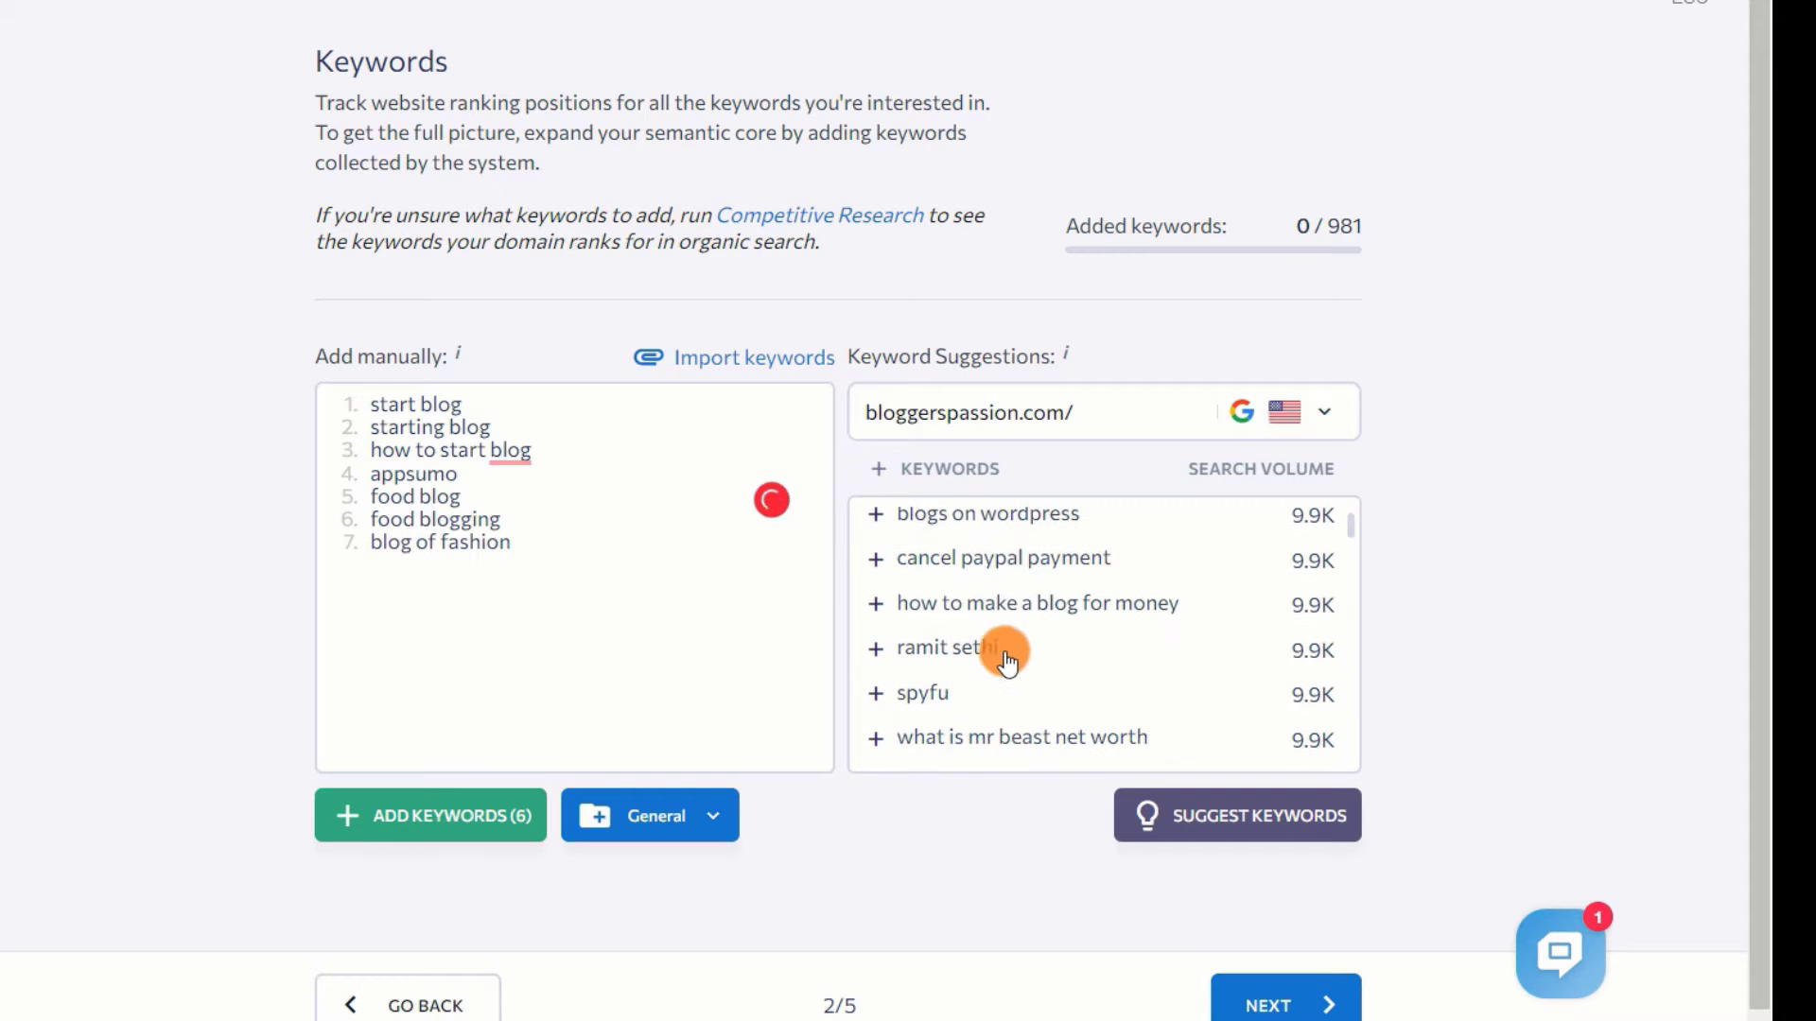
pyautogui.click(993, 591)
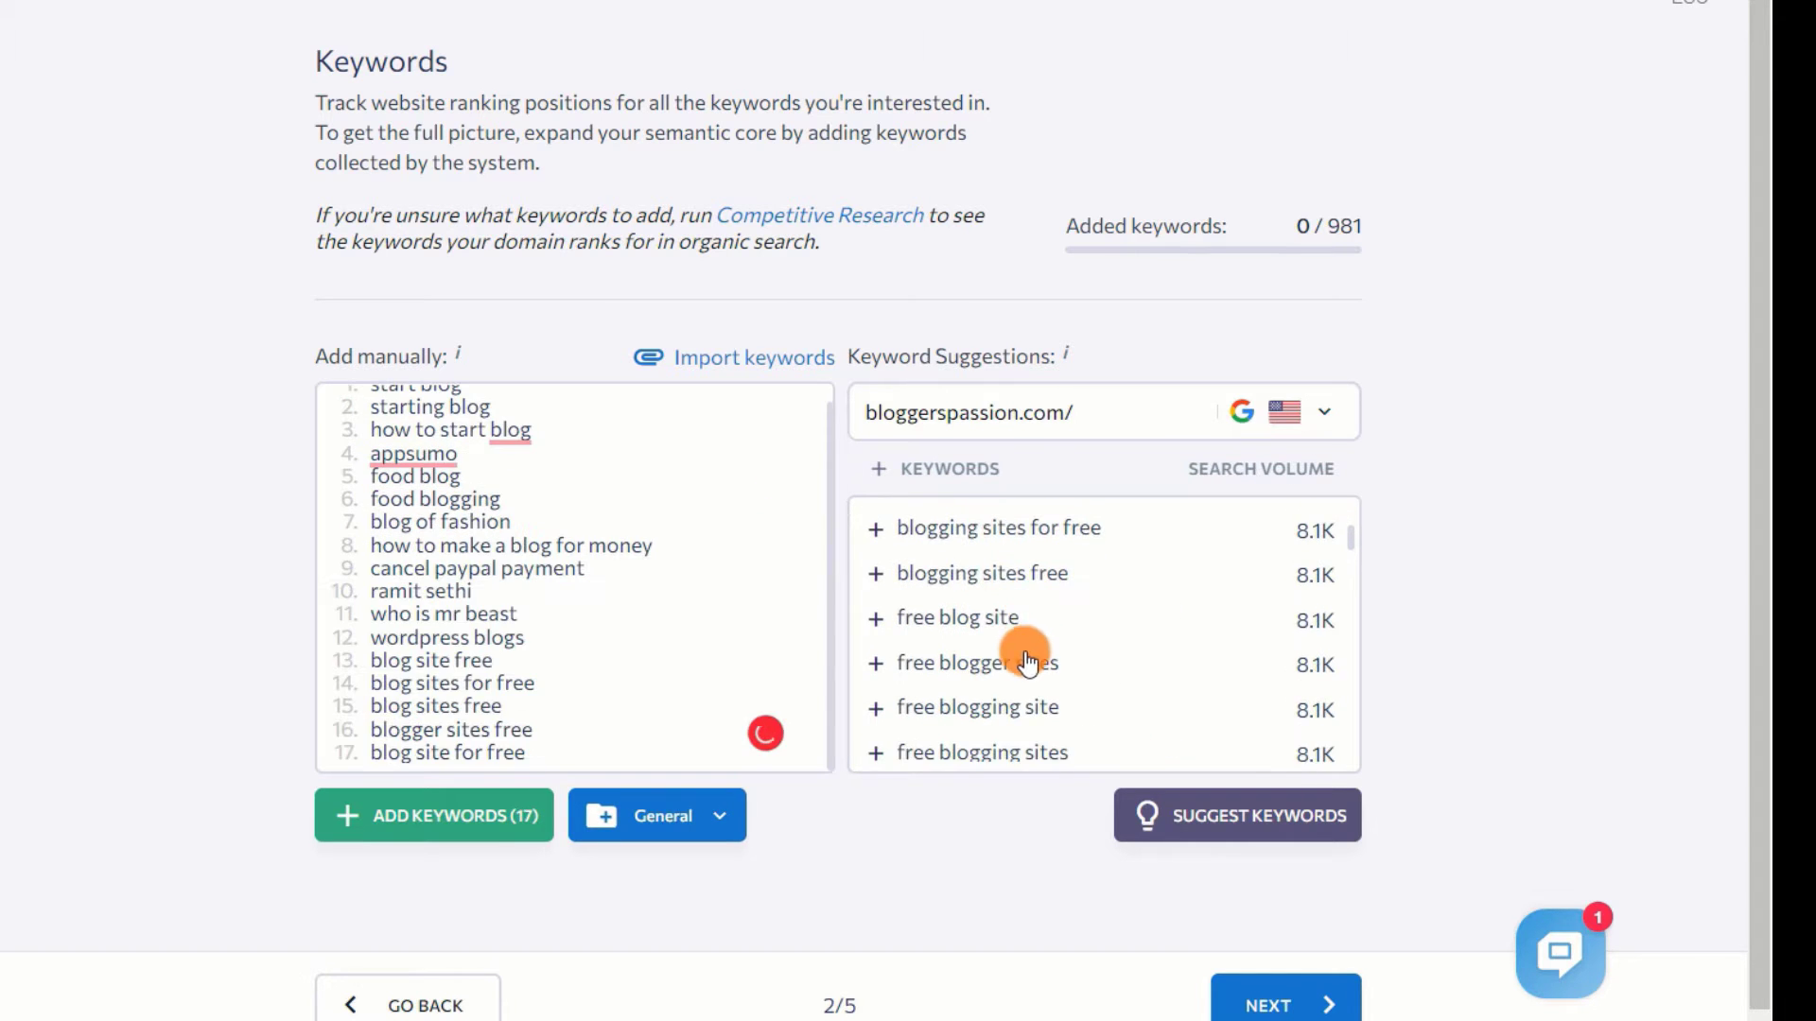
pyautogui.scroll(-3, 1021, 652)
pyautogui.click(1014, 564)
pyautogui.click(979, 650)
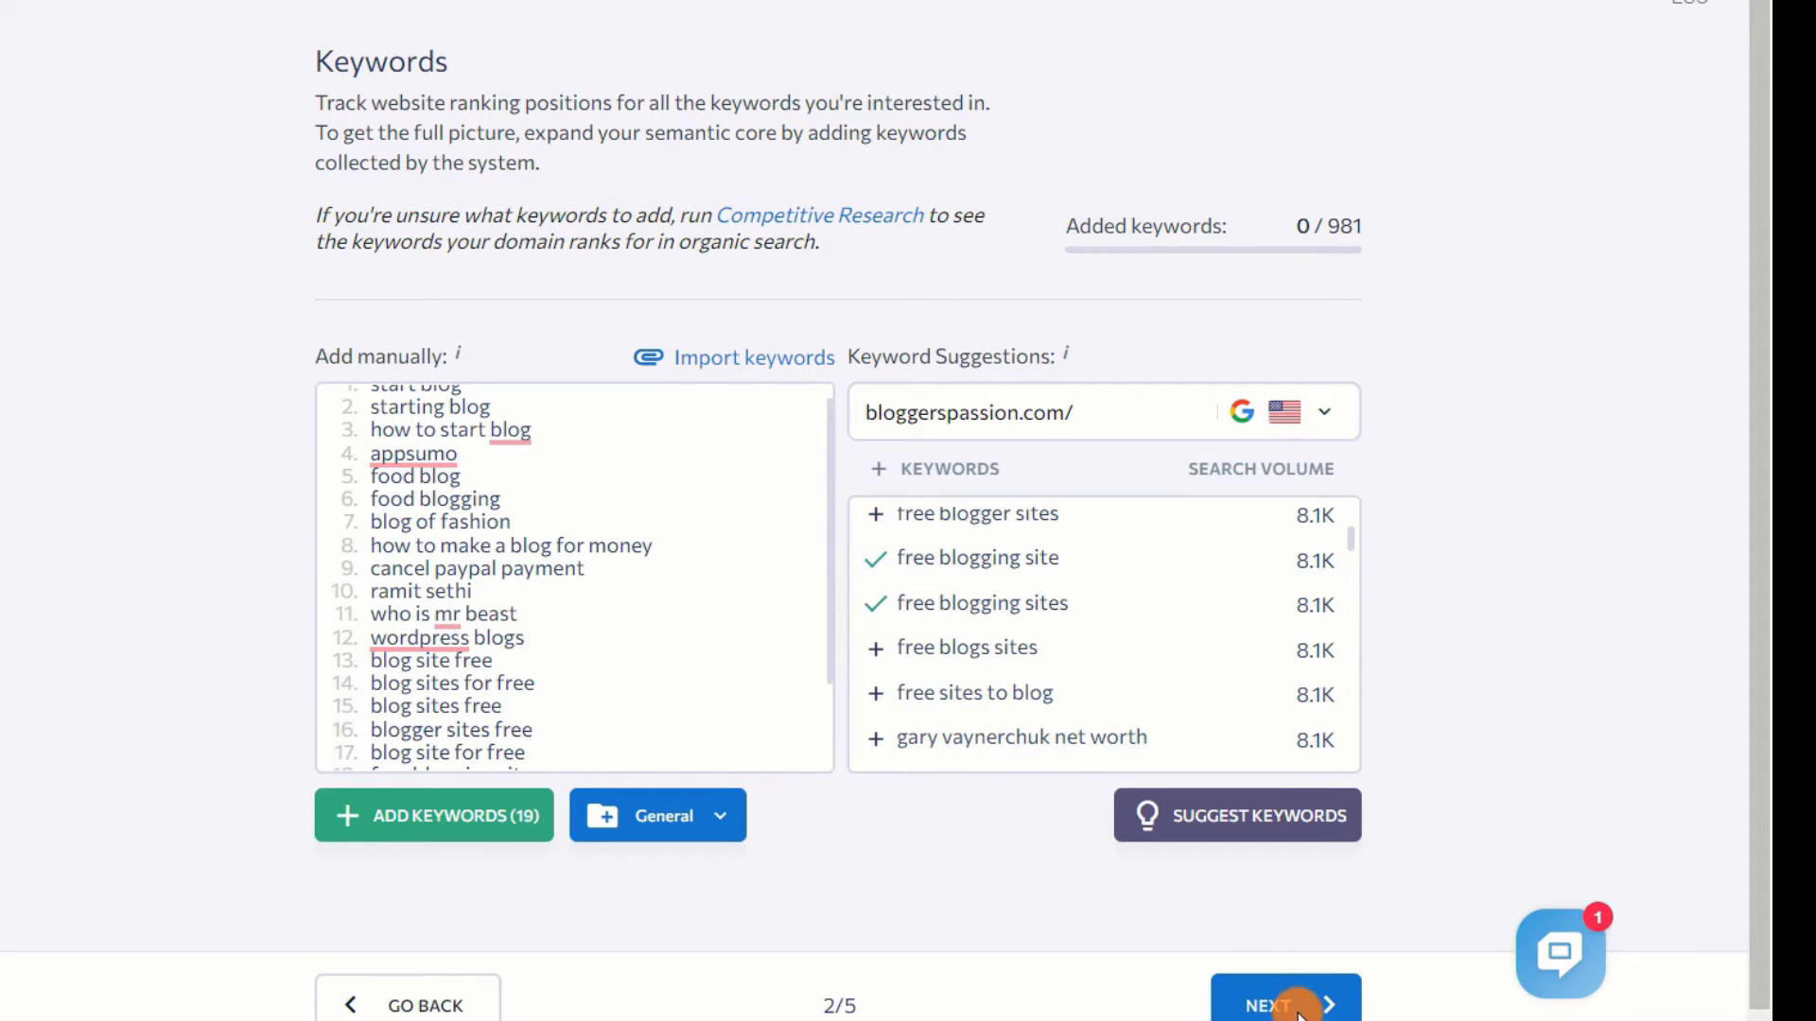
pyautogui.click(1286, 1004)
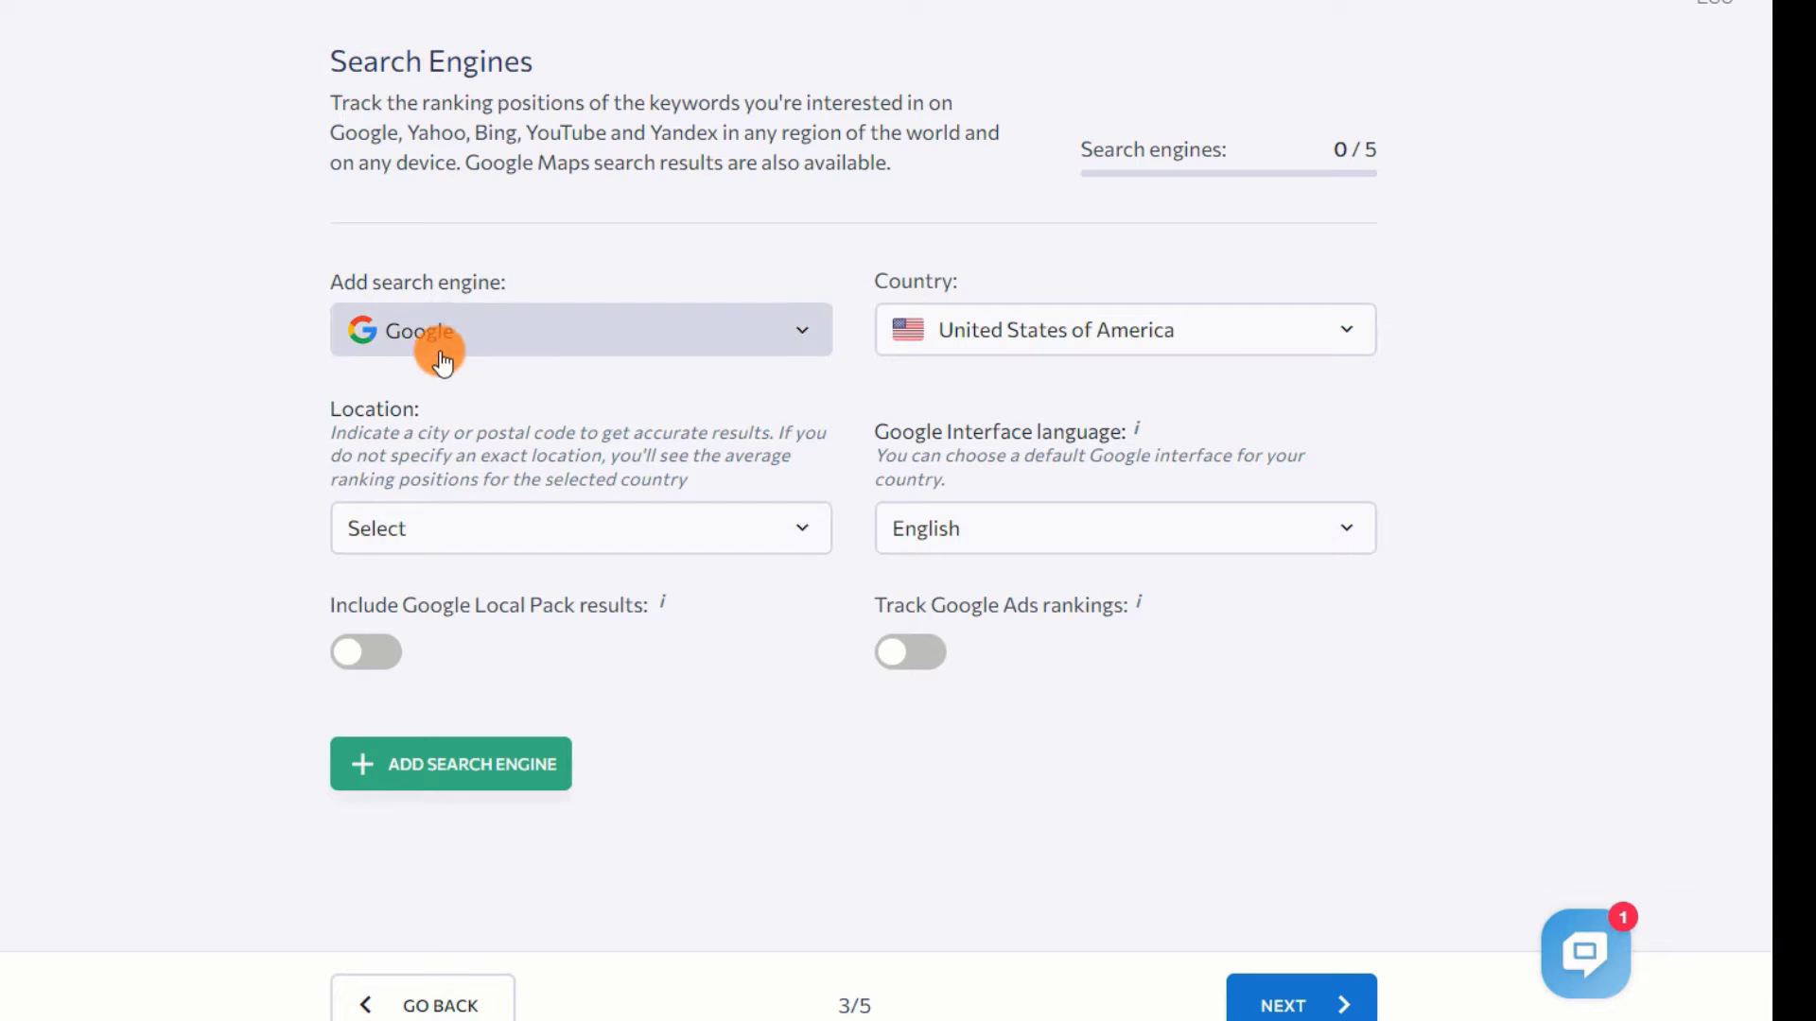
# Review the search engine and country choices, keep Google with United States of America, and proceed to the competitor settings
pyautogui.click(786, 332)
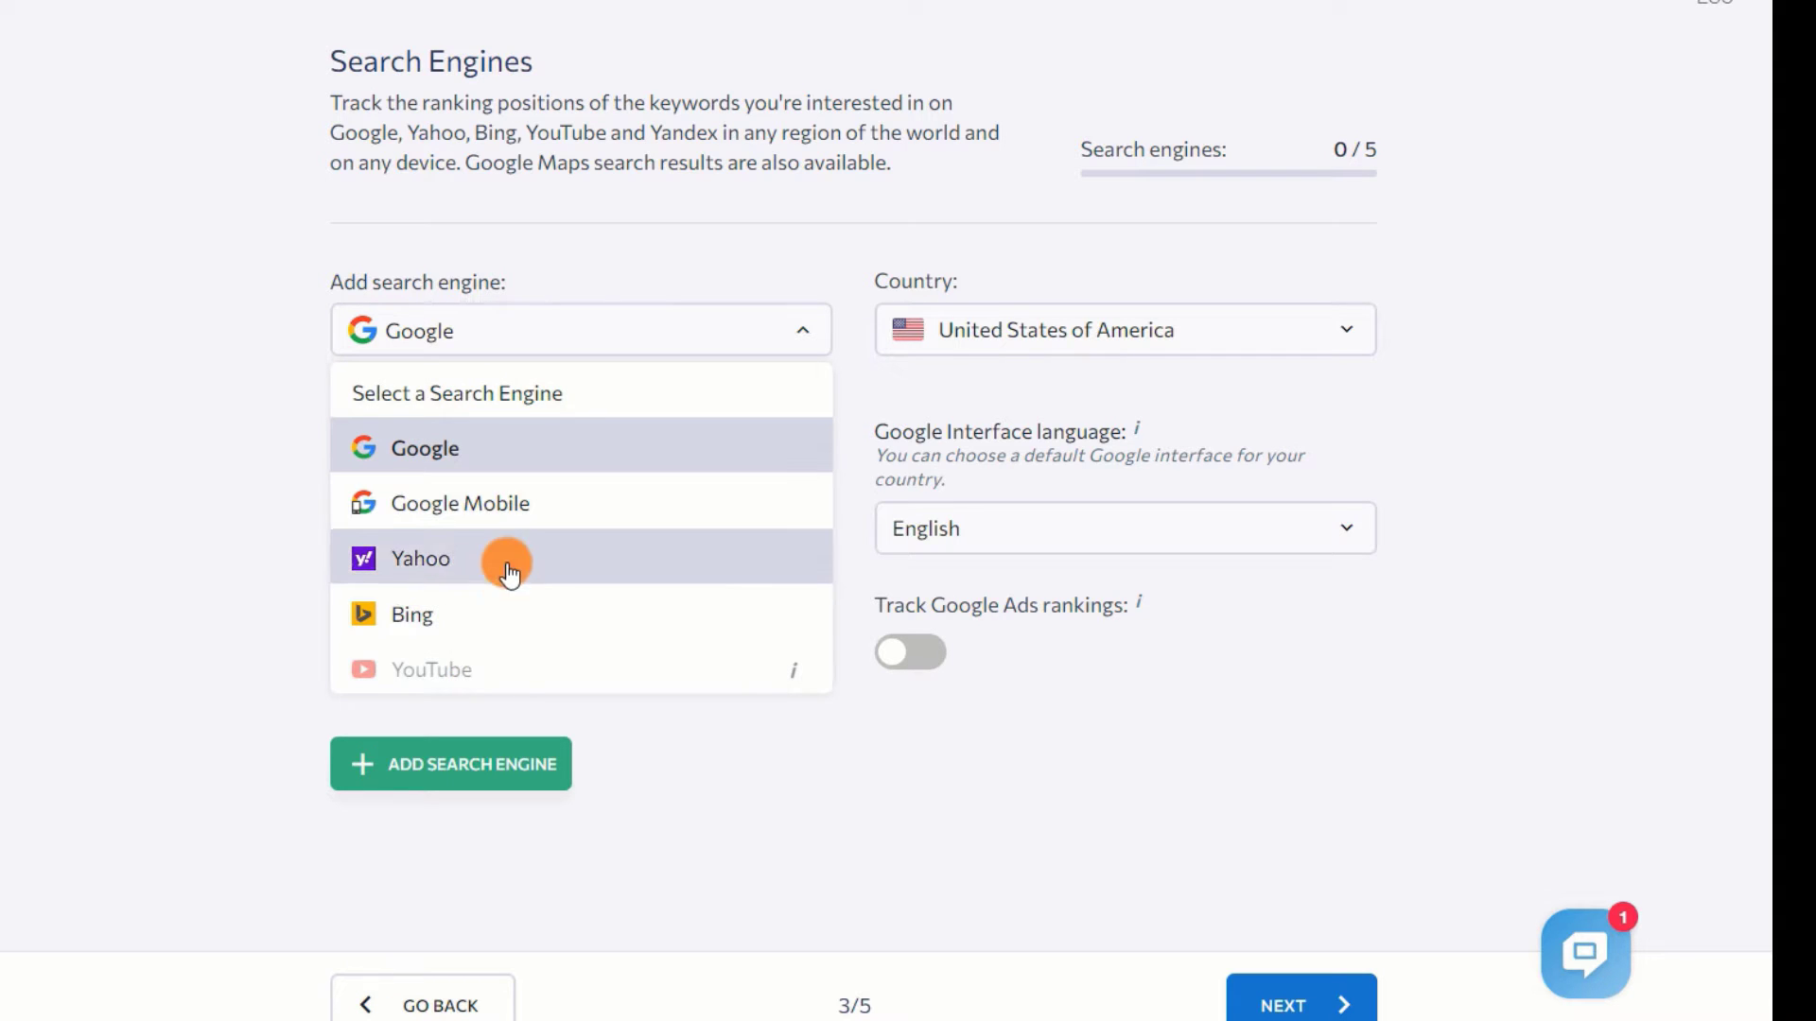
pyautogui.click(211, 284)
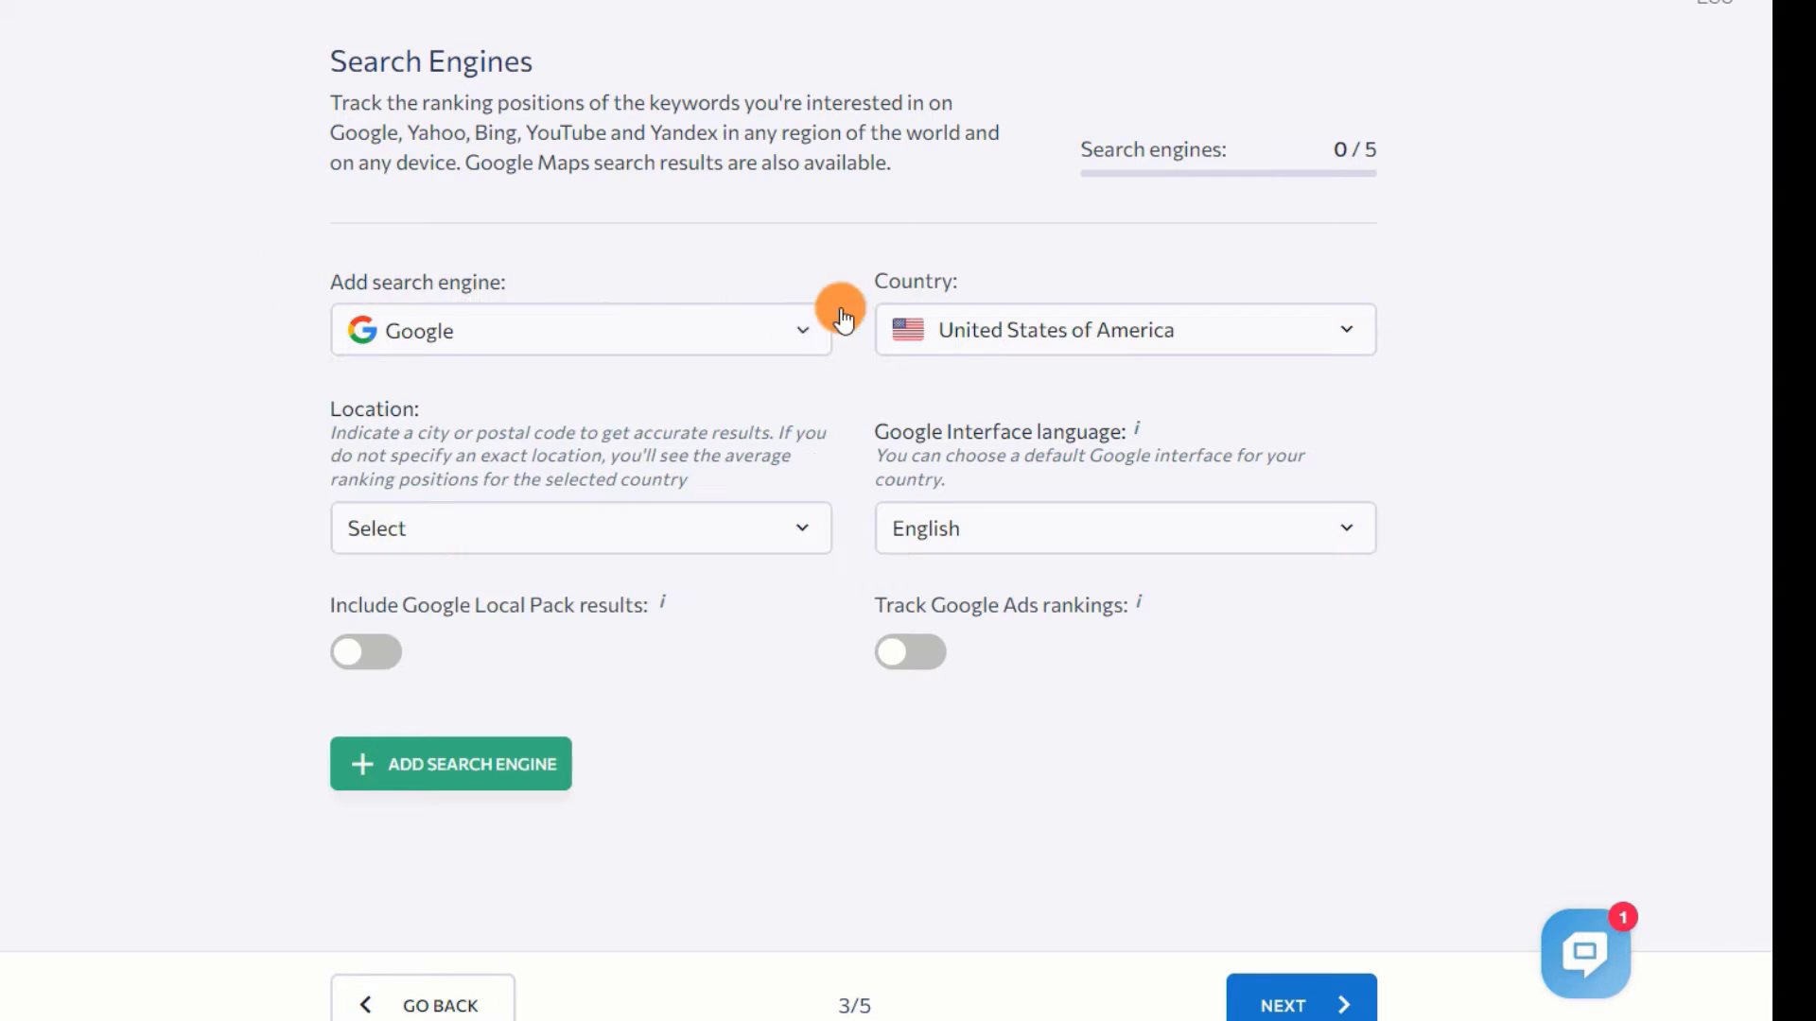
pyautogui.click(1125, 345)
pyautogui.write('uni')
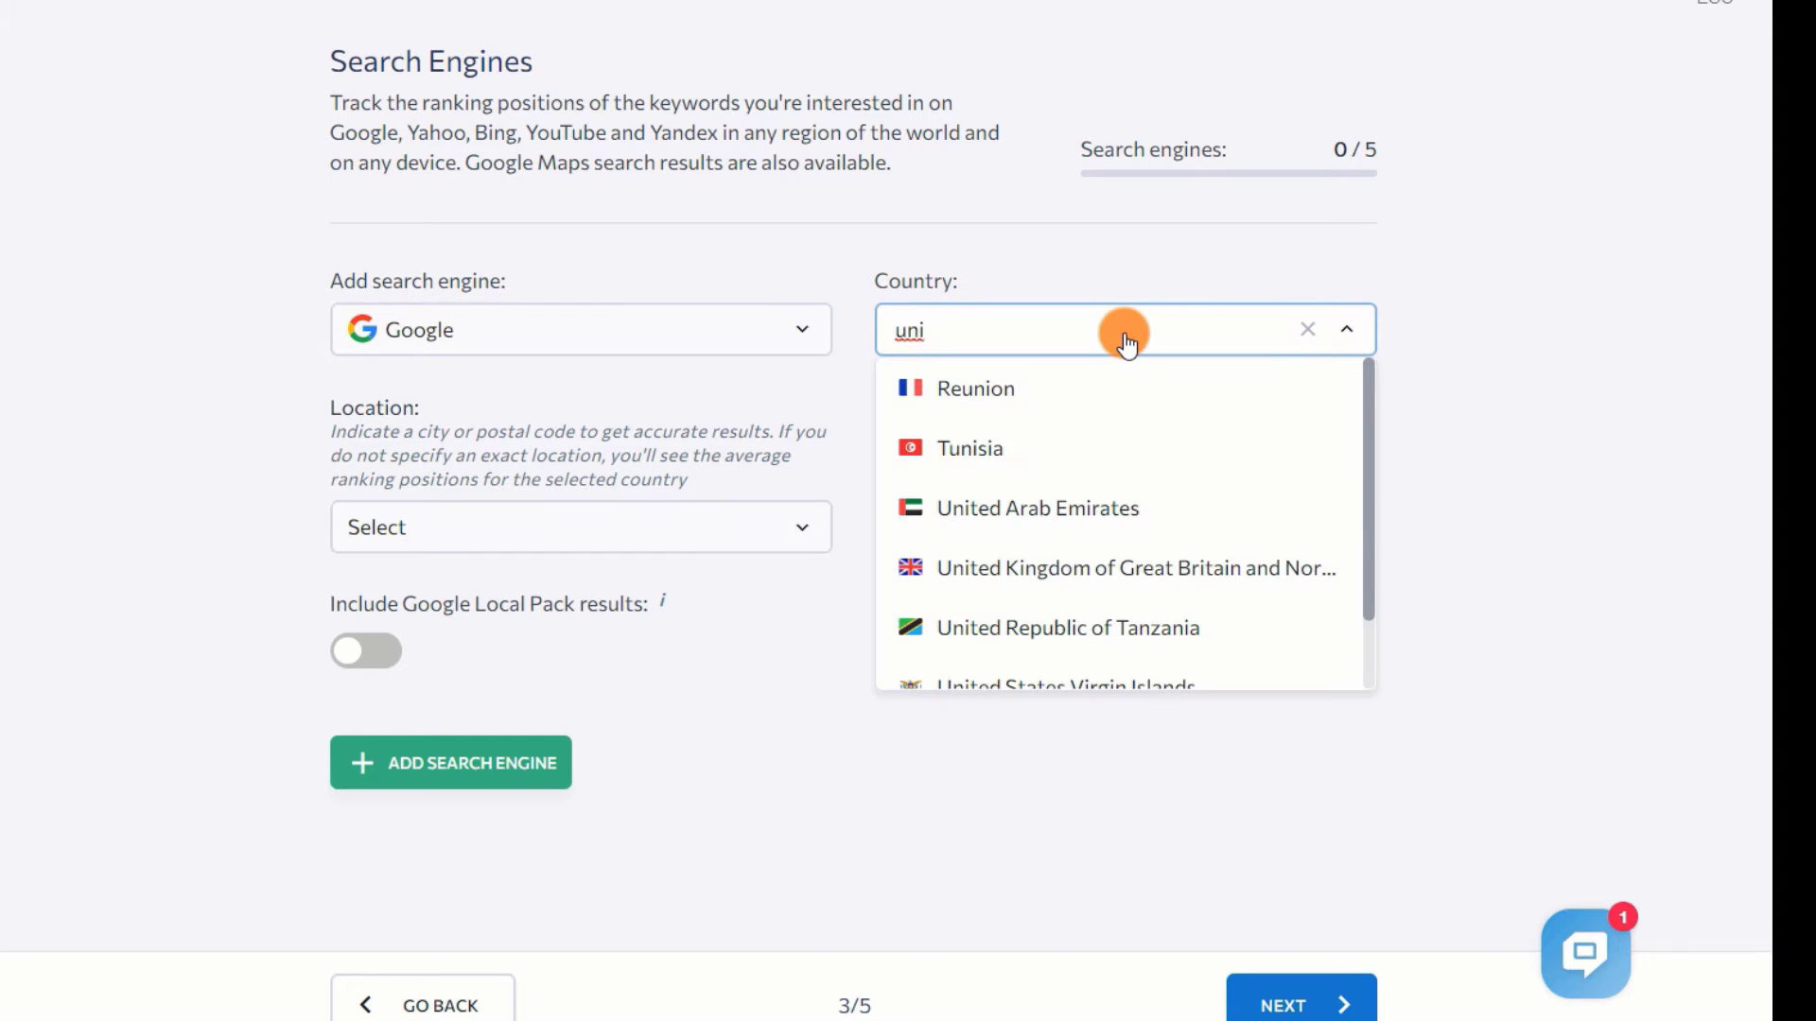
pyautogui.click(1439, 288)
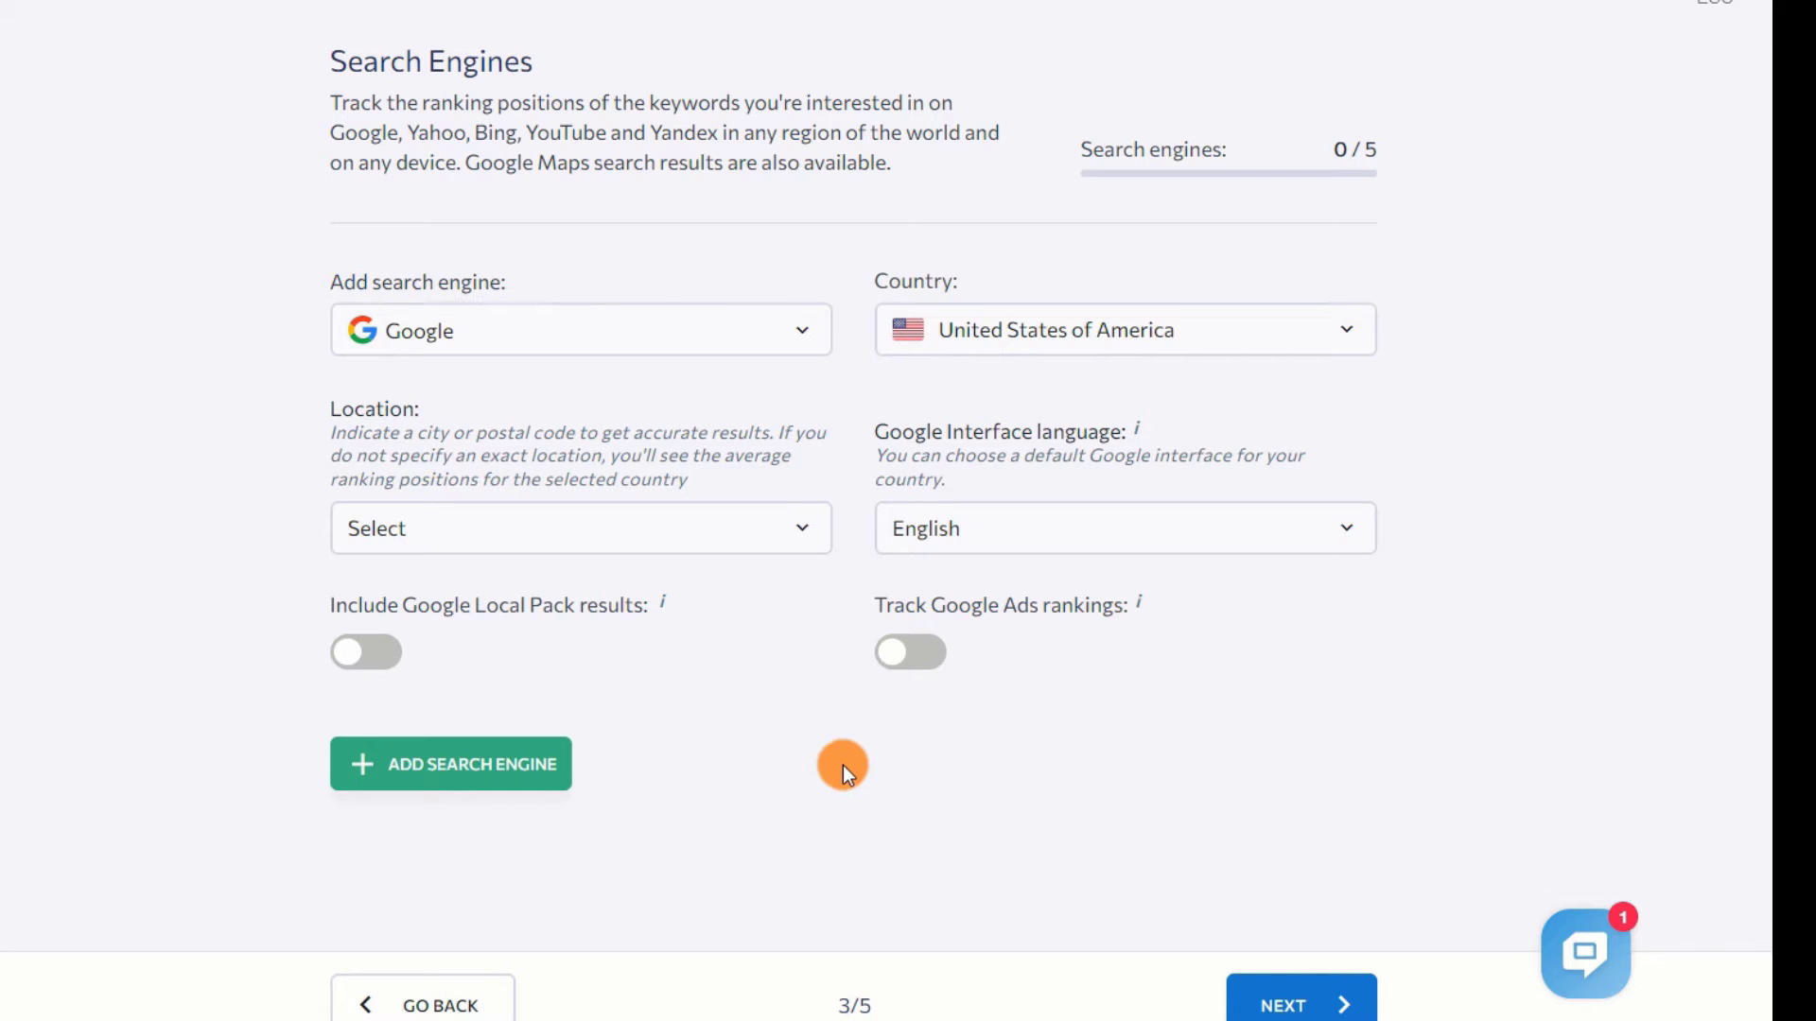
pyautogui.click(1313, 1008)
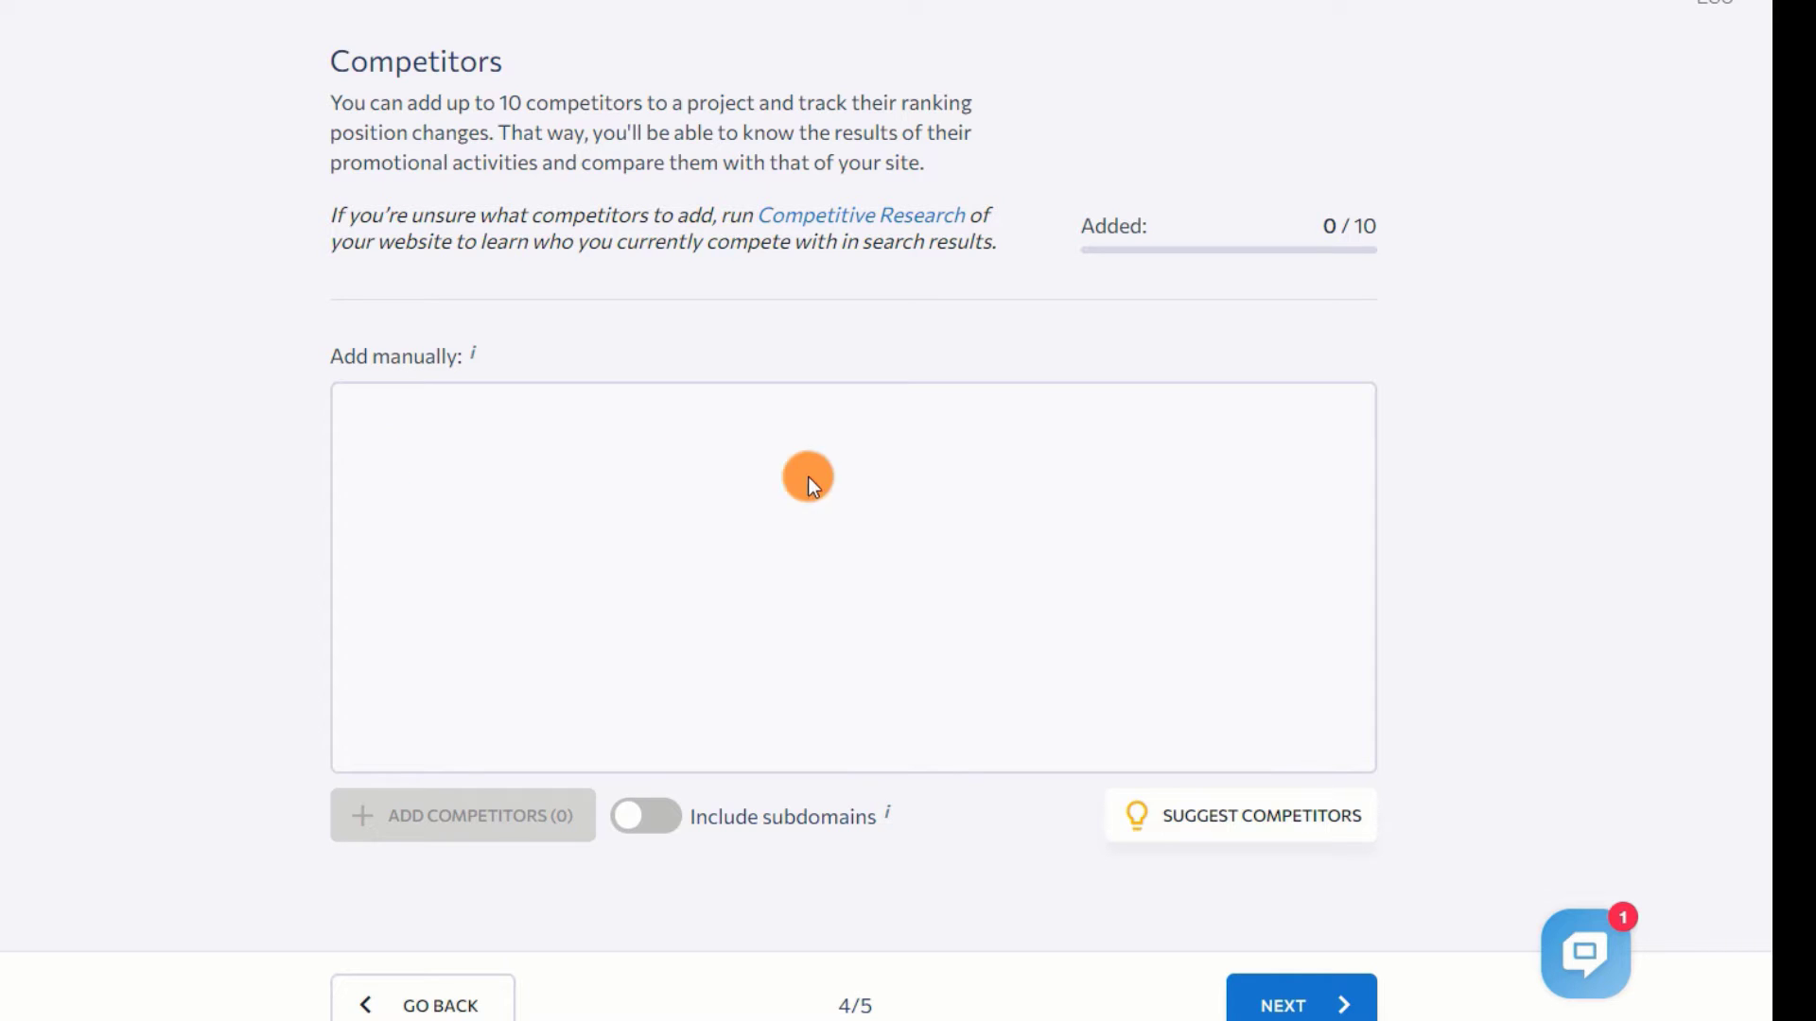
# Choose neilpatel.com, shoutmeloud.com, themeisle.com and firstsiteguide.com from the competitor suggestions, and proceed to the last setup stage
pyautogui.click(1239, 816)
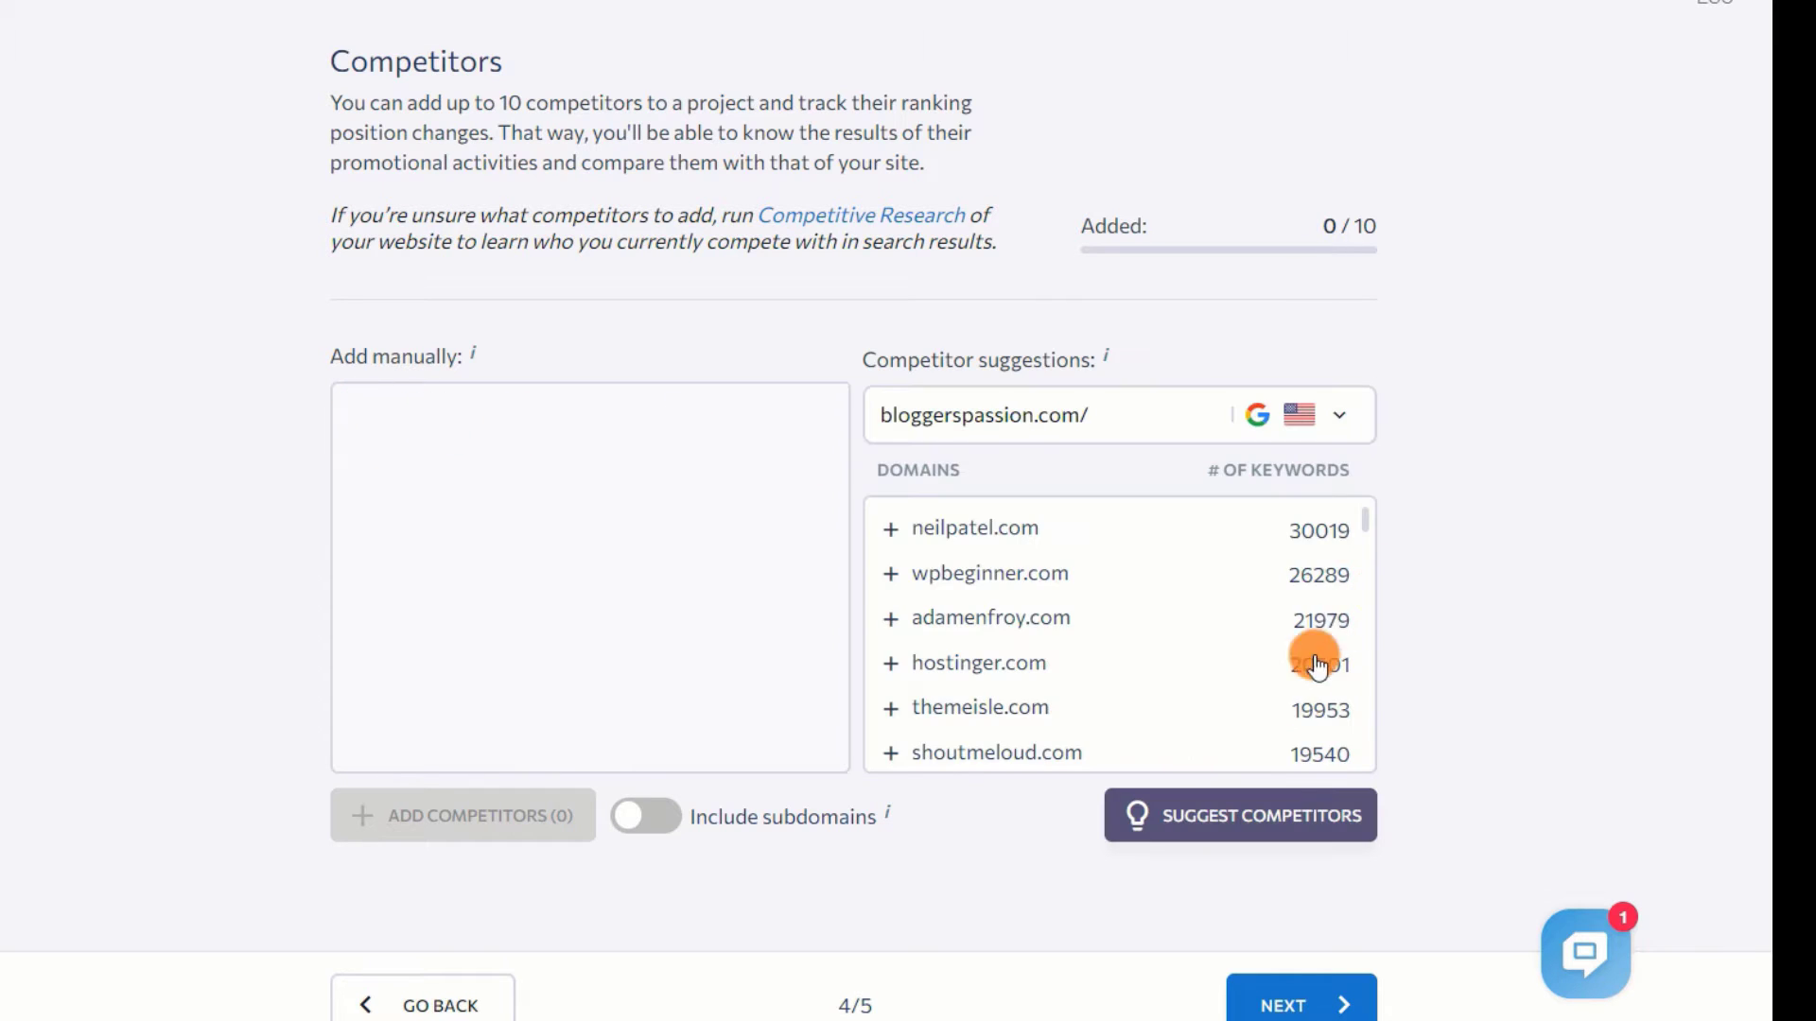
pyautogui.click(1018, 554)
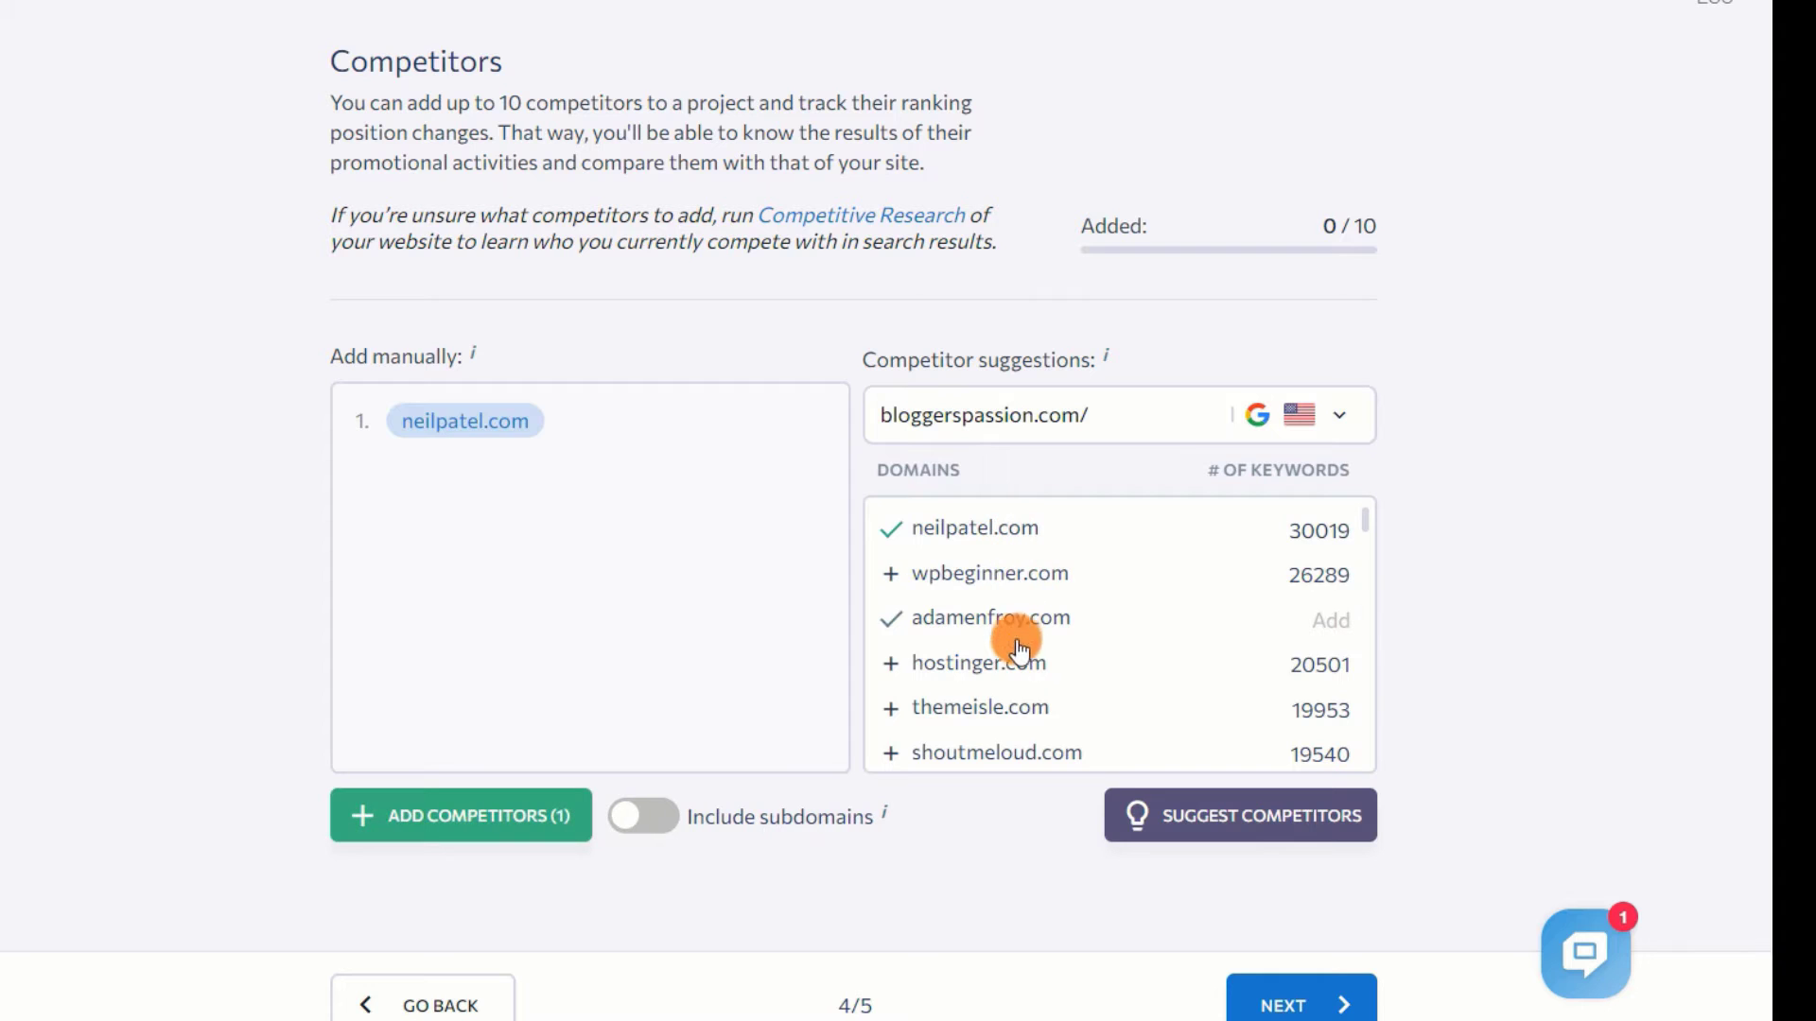
pyautogui.click(1005, 754)
pyautogui.click(1020, 706)
pyautogui.scroll(-3, 1088, 681)
pyautogui.click(1126, 666)
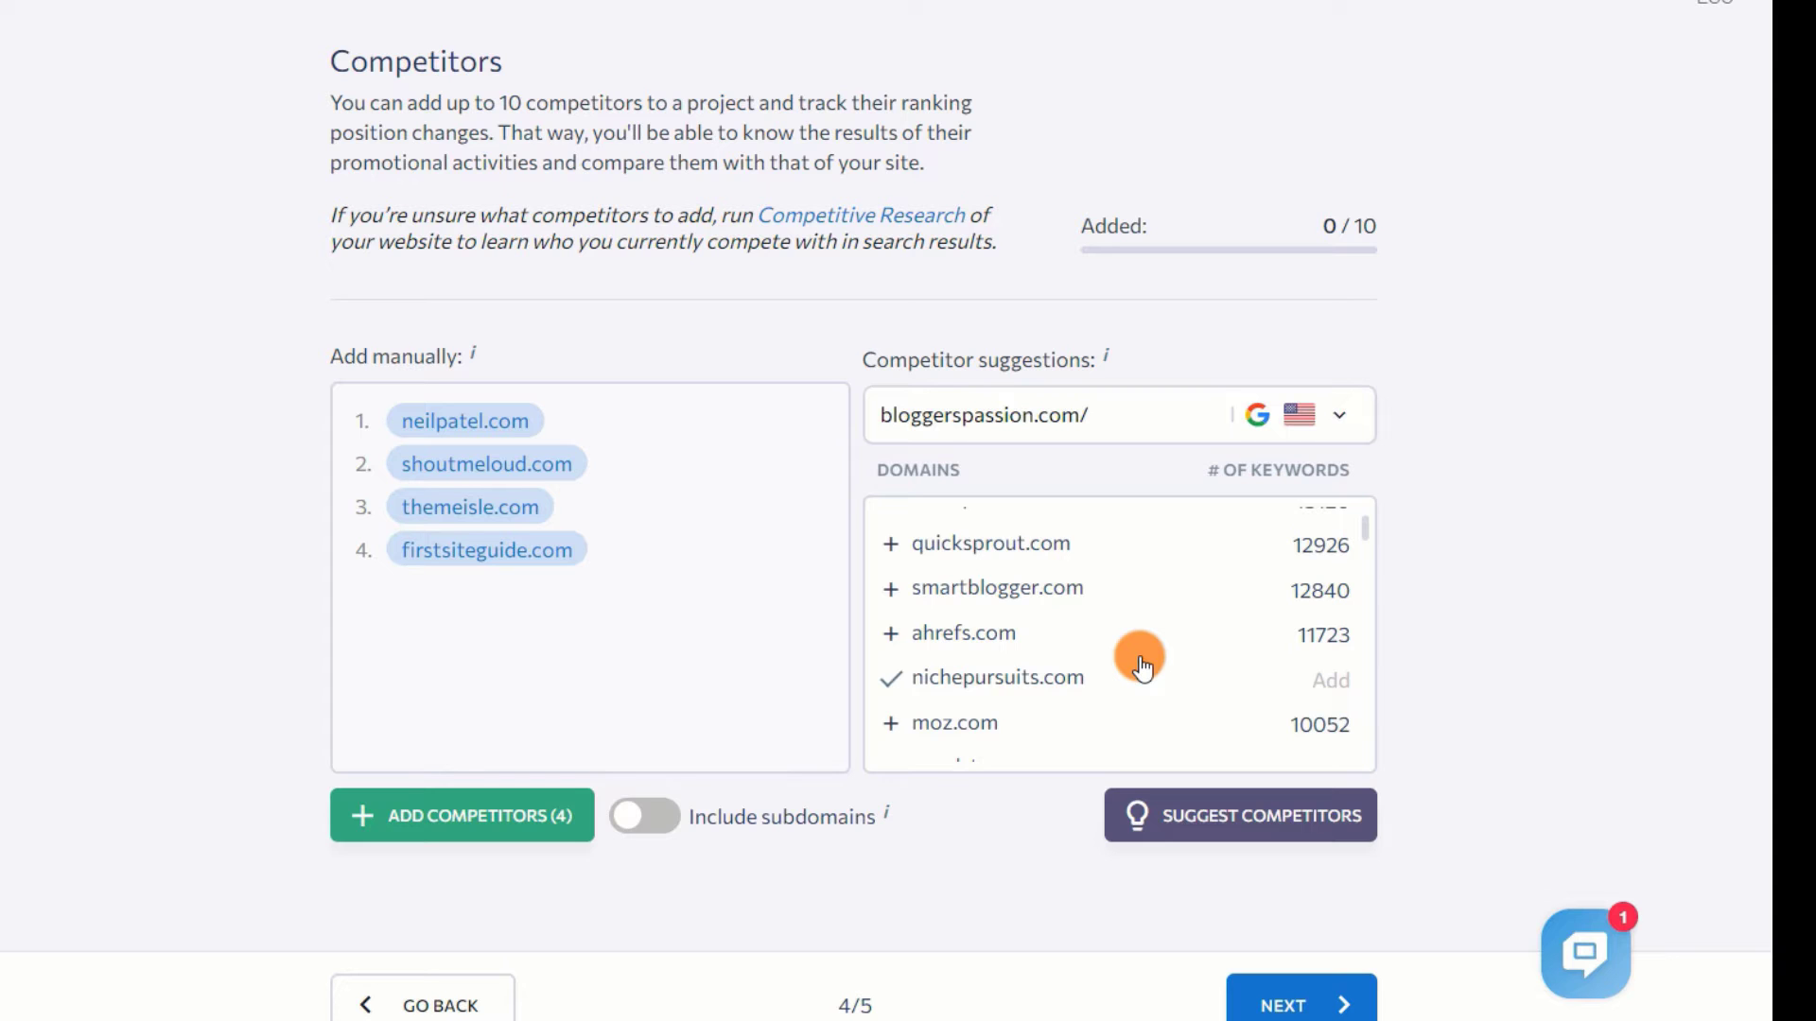
pyautogui.click(1301, 1006)
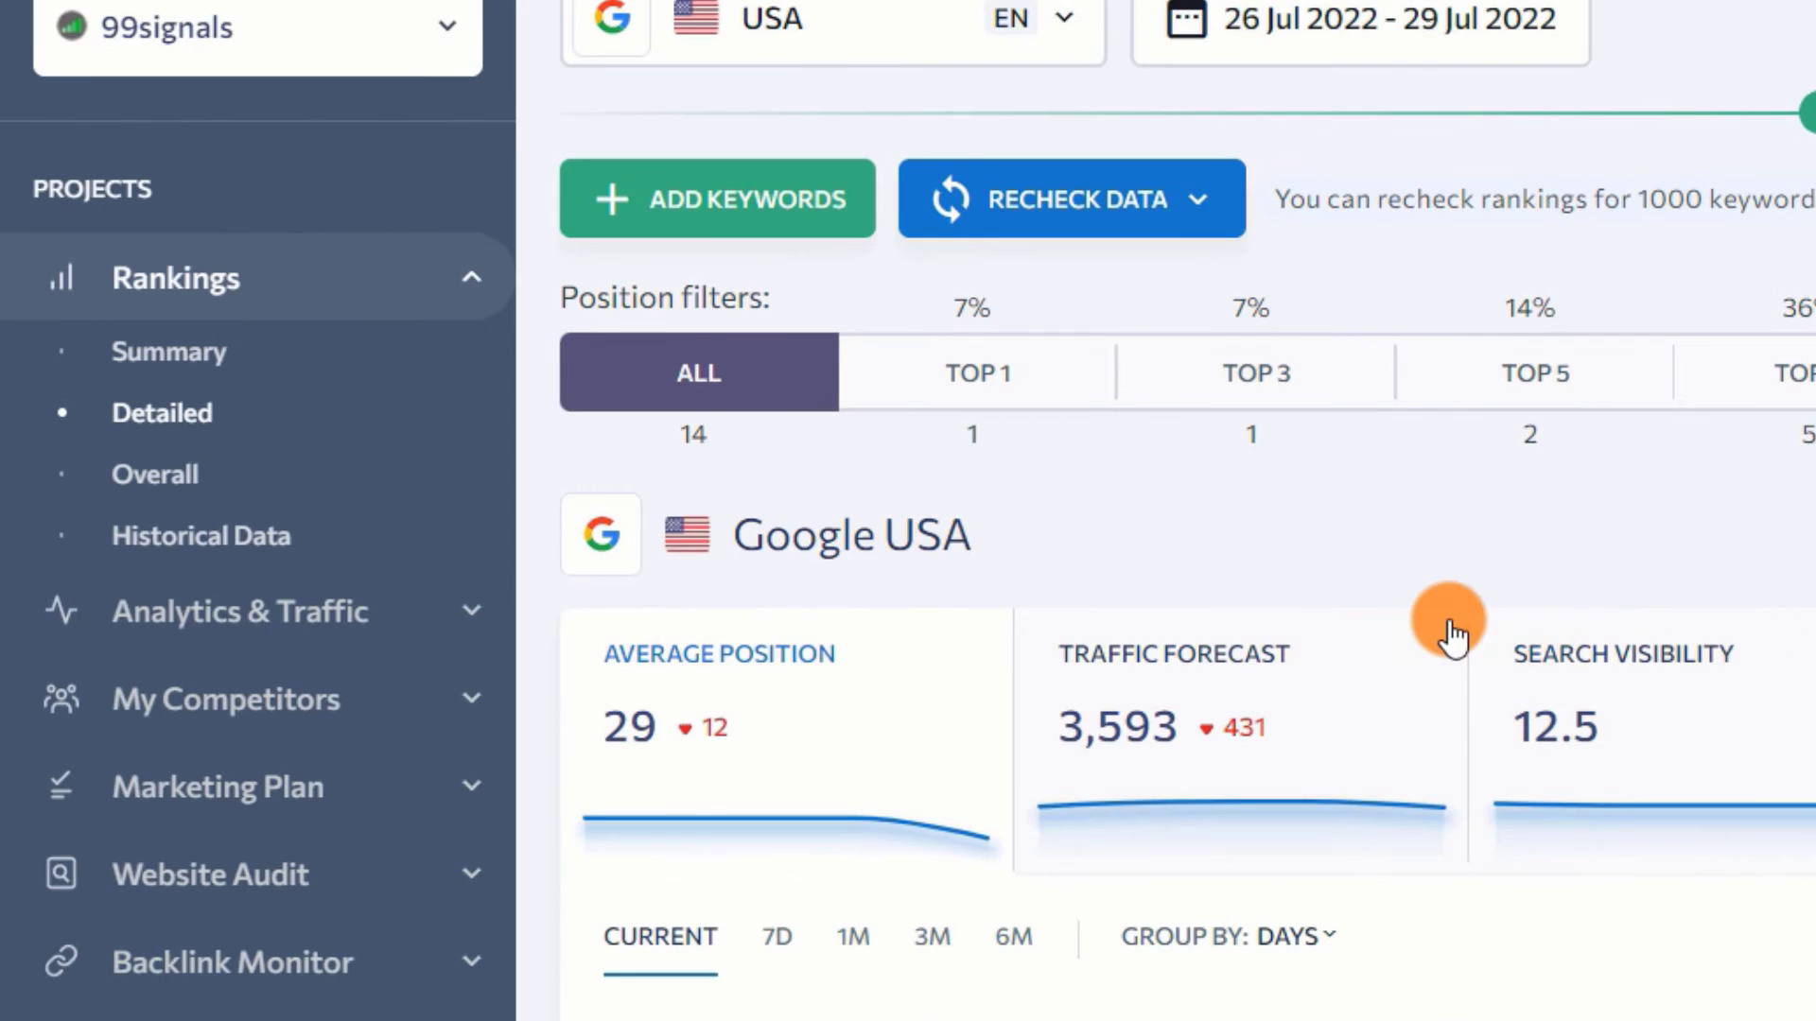
# Open the 99signals rankings summary and examine its top position distribution, keywords in SERP and keyword overview
pyautogui.scroll(-5, 1447, 628)
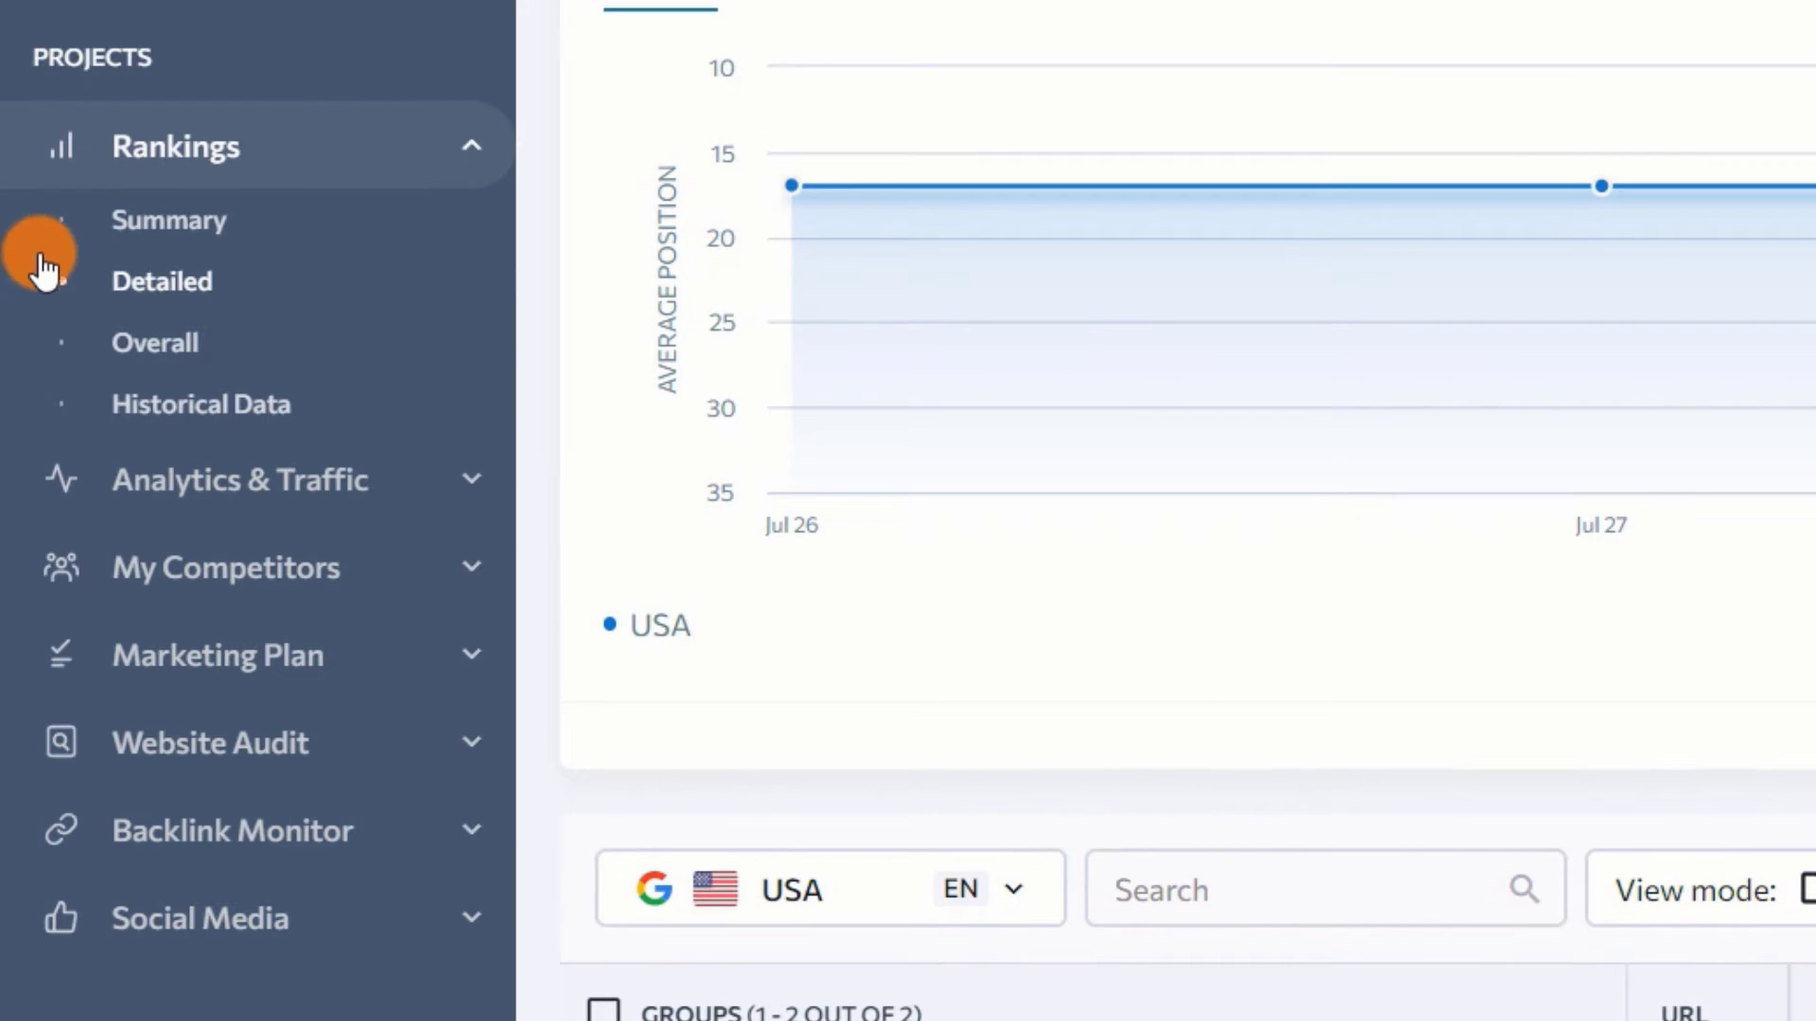
pyautogui.click(235, 248)
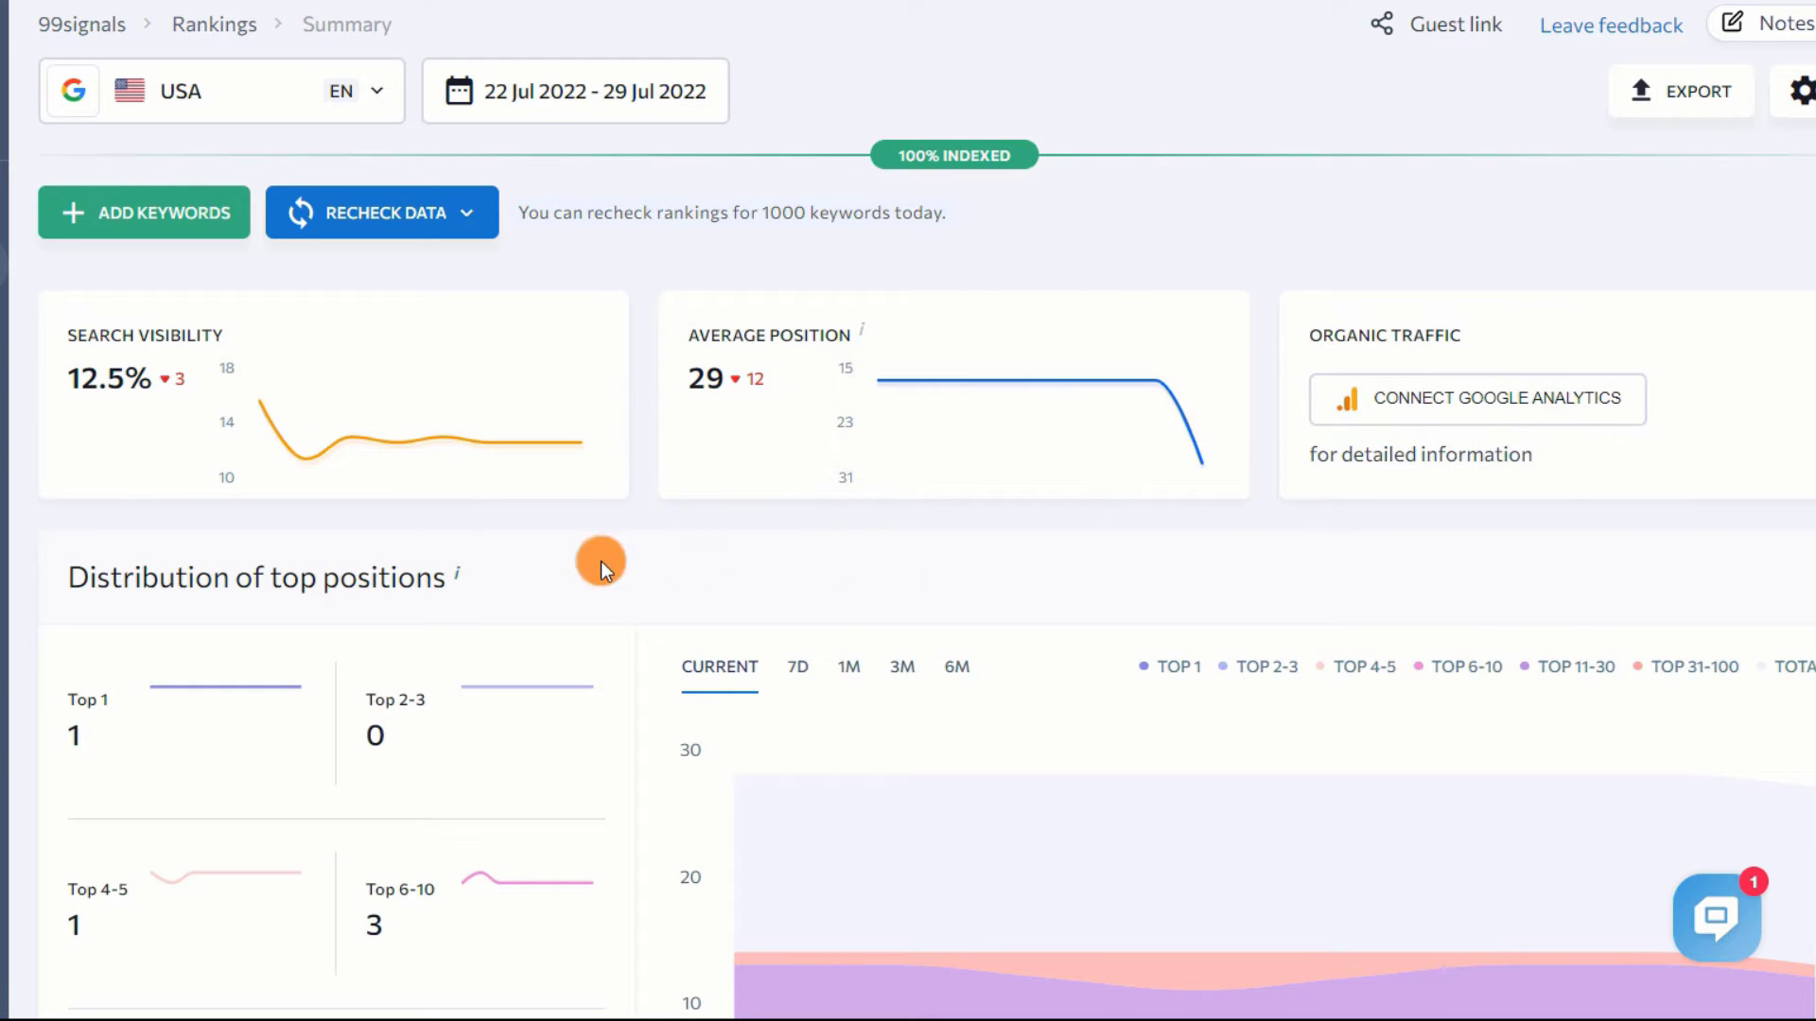
pyautogui.scroll(-1, 183, 579)
pyautogui.scroll(-3, 184, 577)
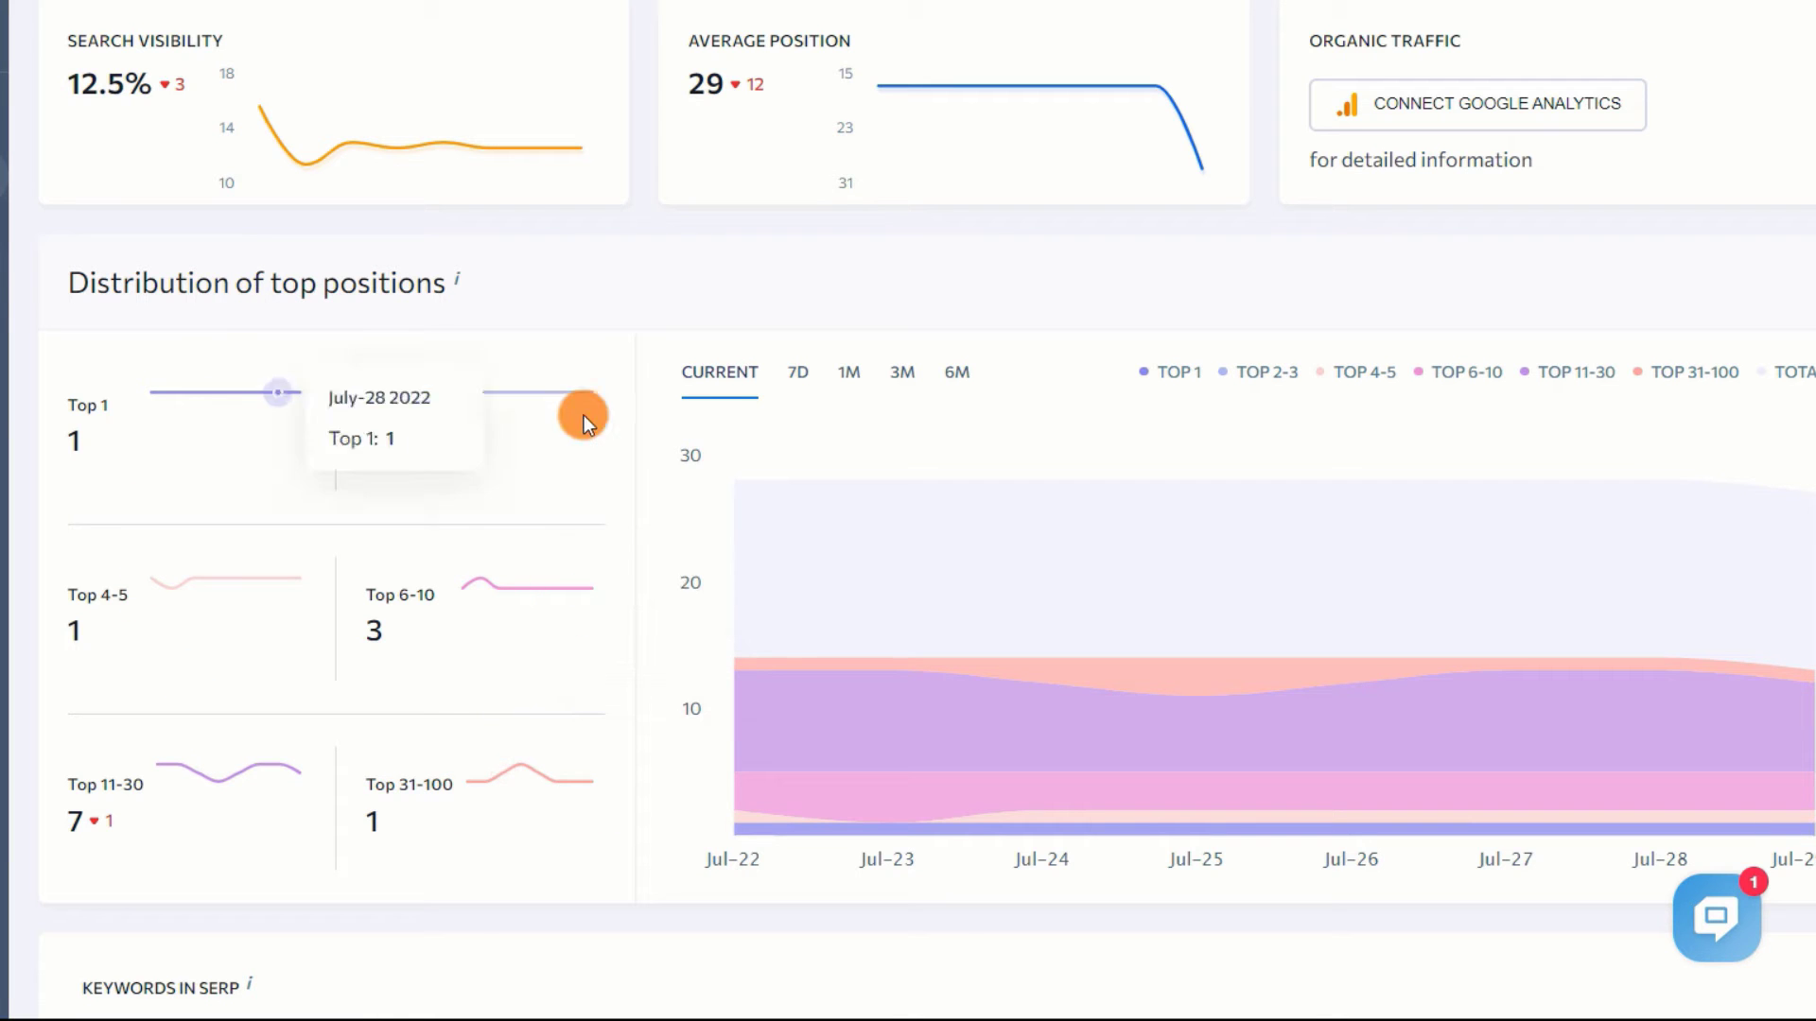
pyautogui.scroll(-8, 694, 368)
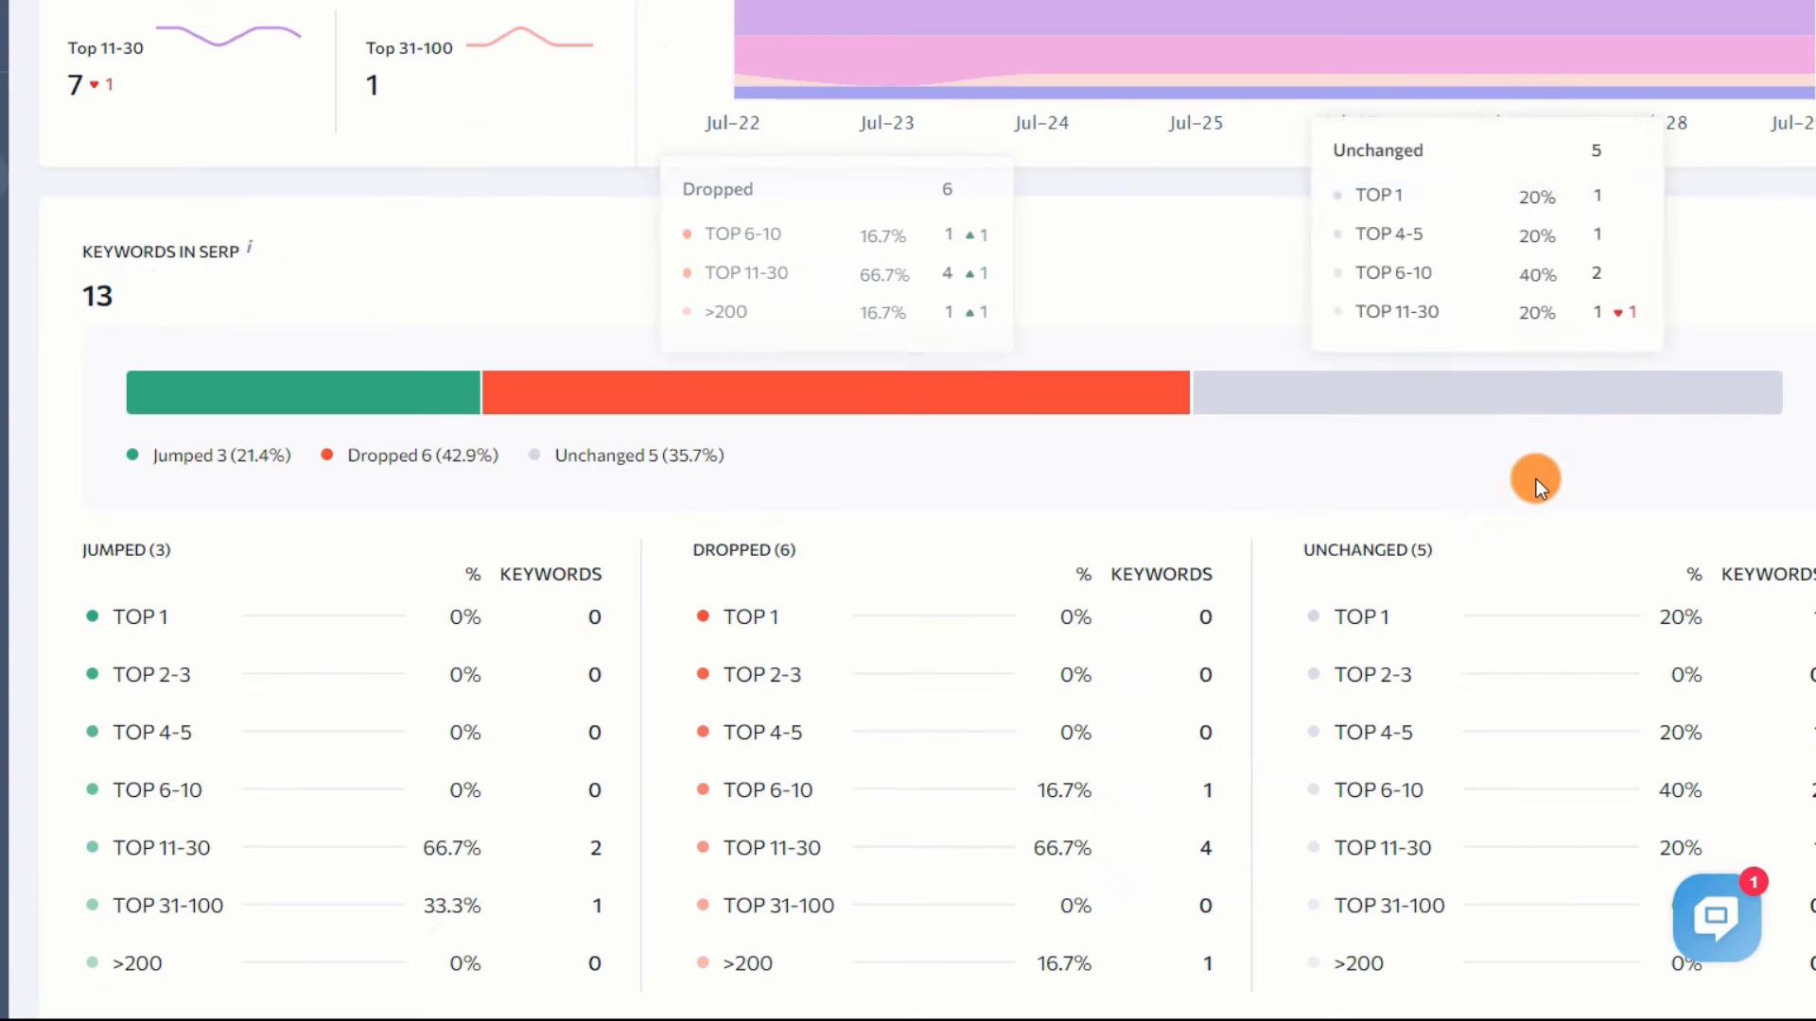
pyautogui.scroll(-3, 925, 549)
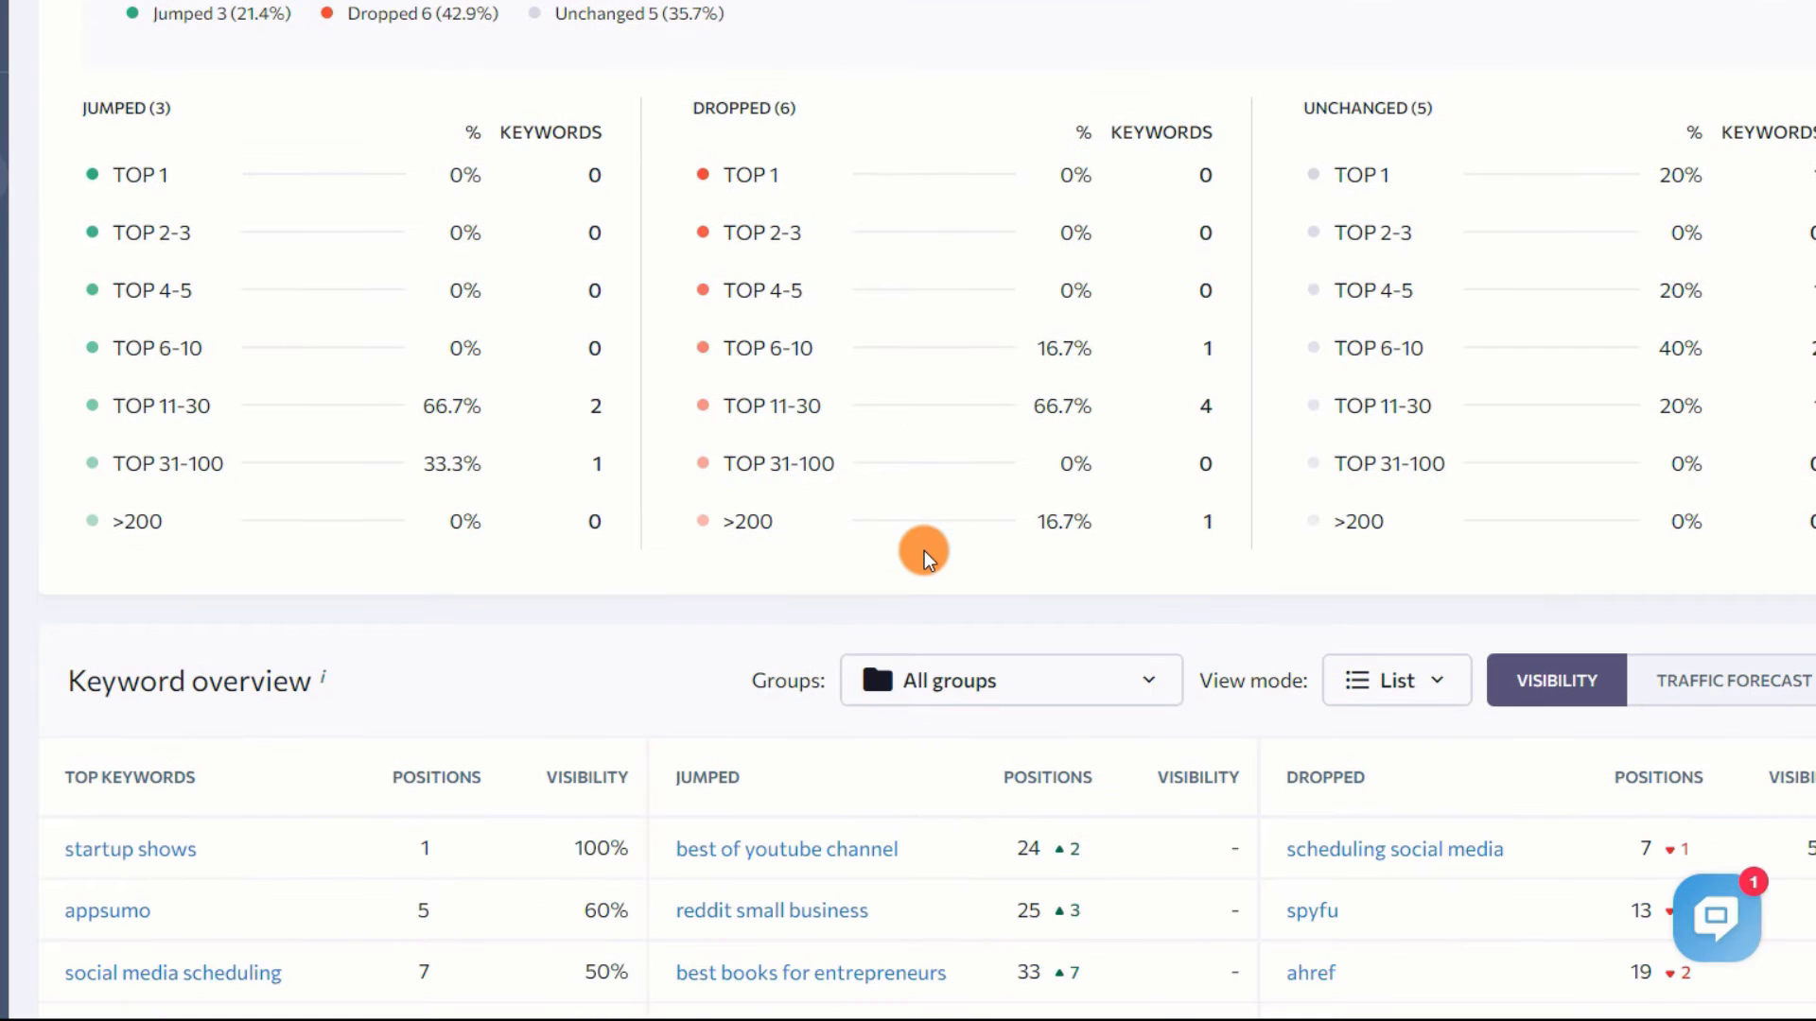
# Examine the keyword overview and the list of top pages in the 99signals rankings summary
pyautogui.scroll(-5, 923, 551)
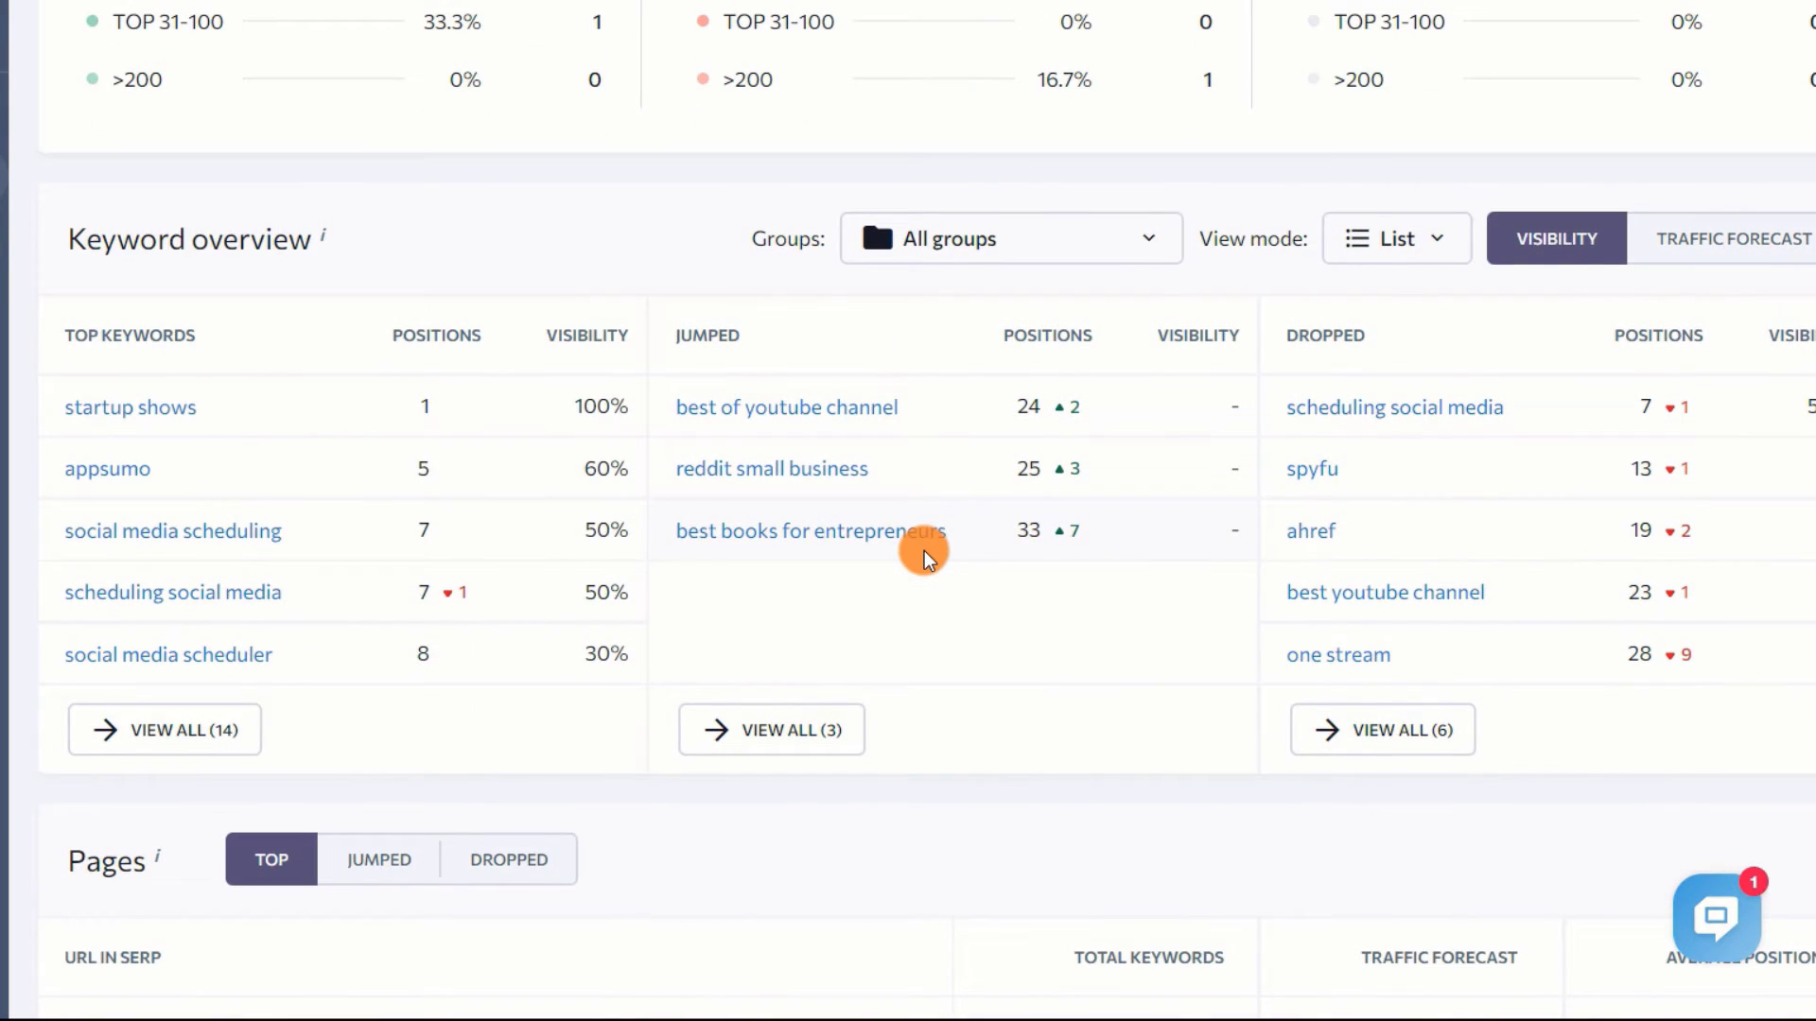
pyautogui.scroll(-6, 923, 550)
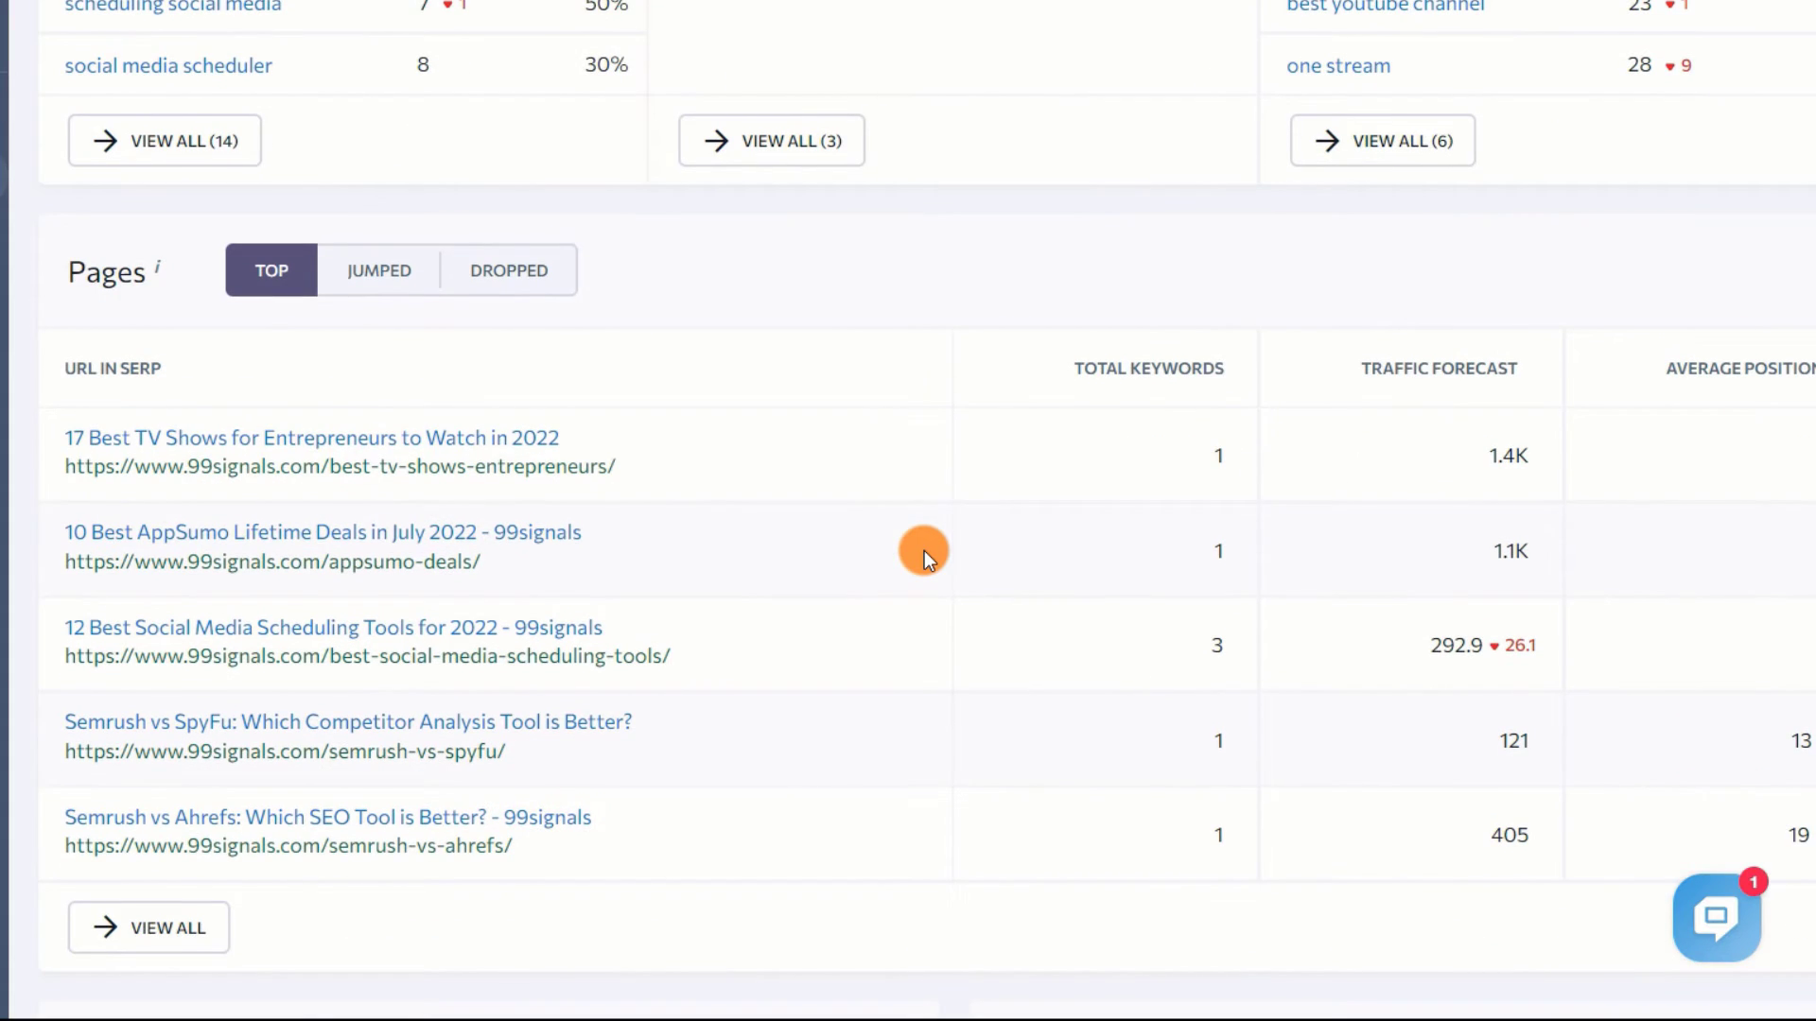
pyautogui.scroll(10, 923, 550)
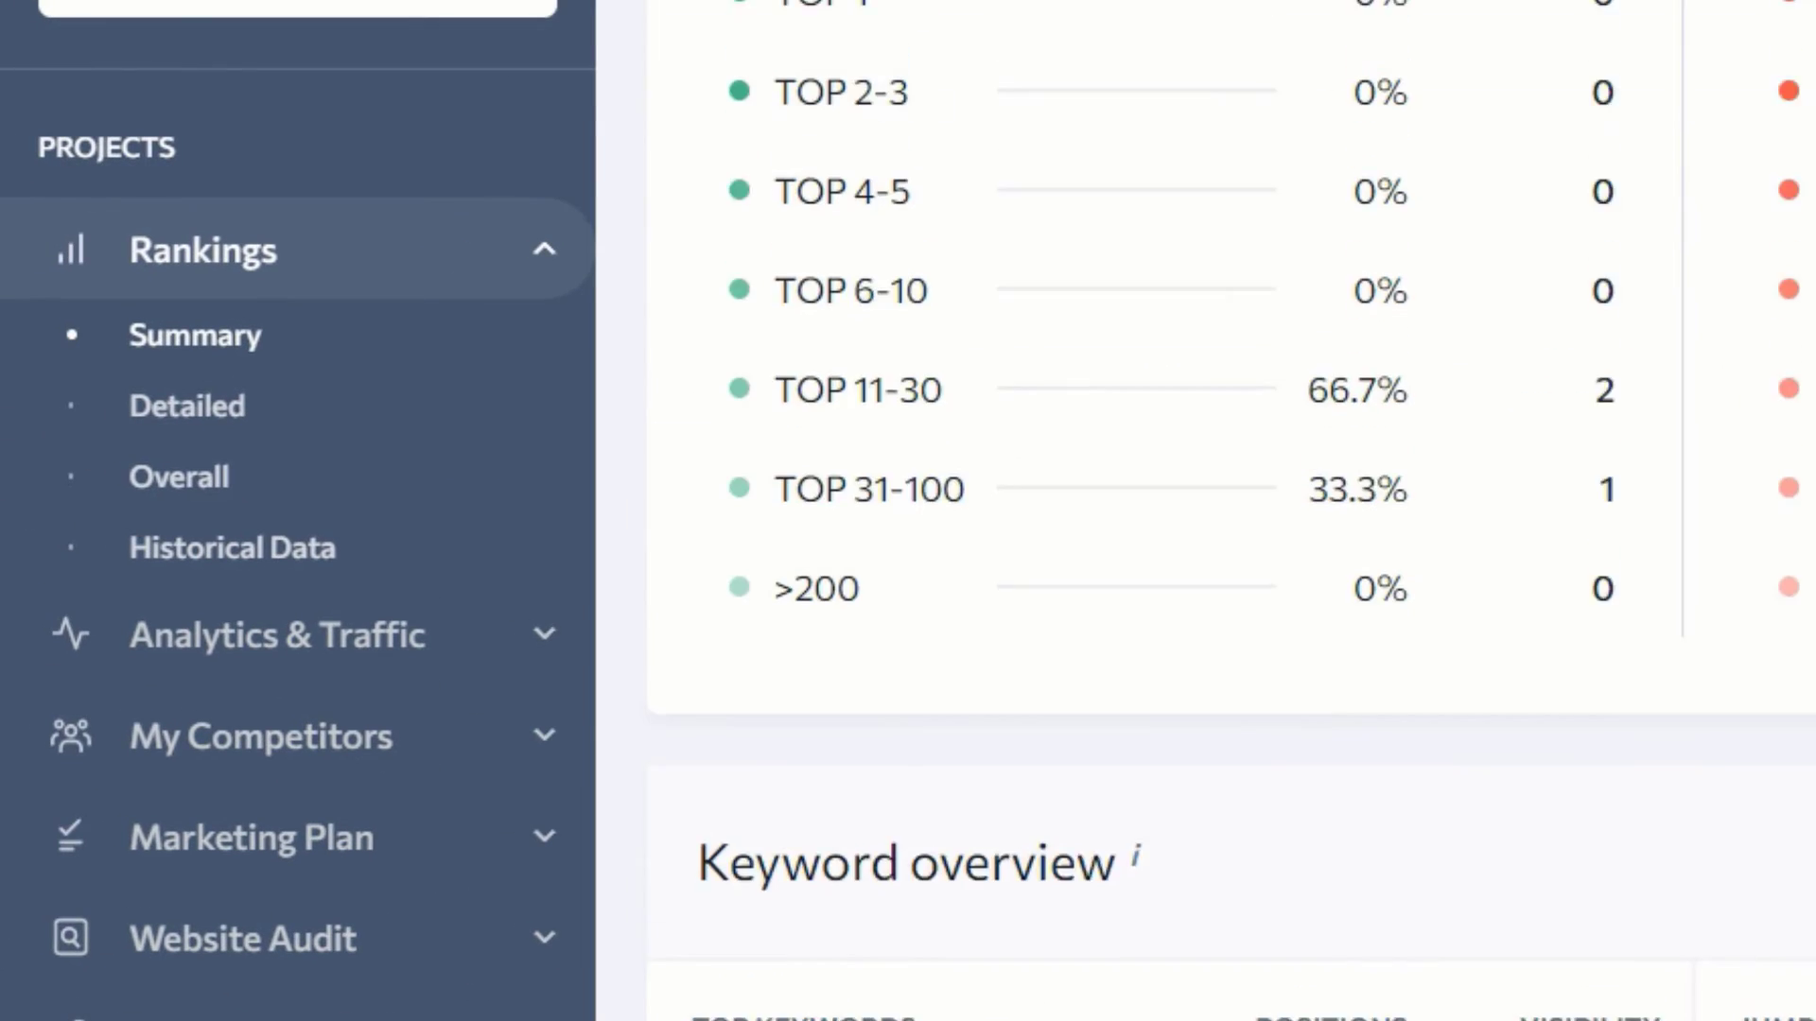
pyautogui.scroll(10, 946, 568)
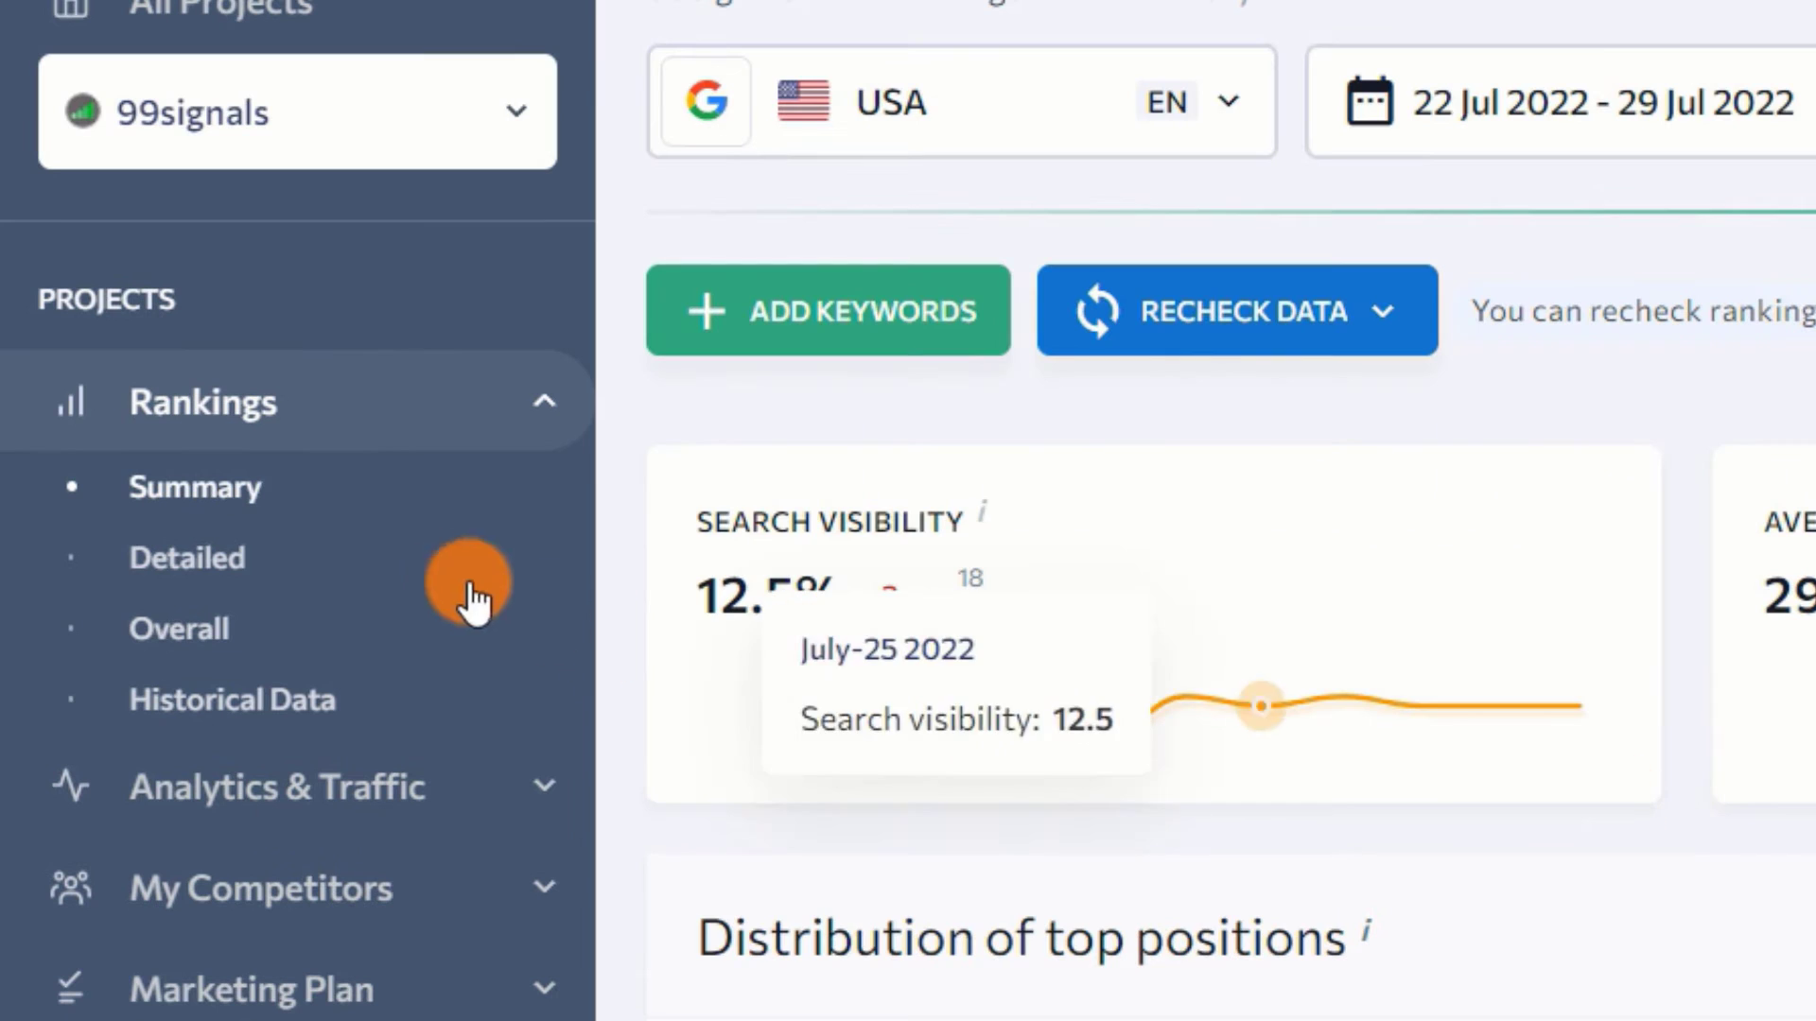
# Open the detailed rankings report and examine the average position chart and the search volumes of the tracked keywords
pyautogui.click(197, 556)
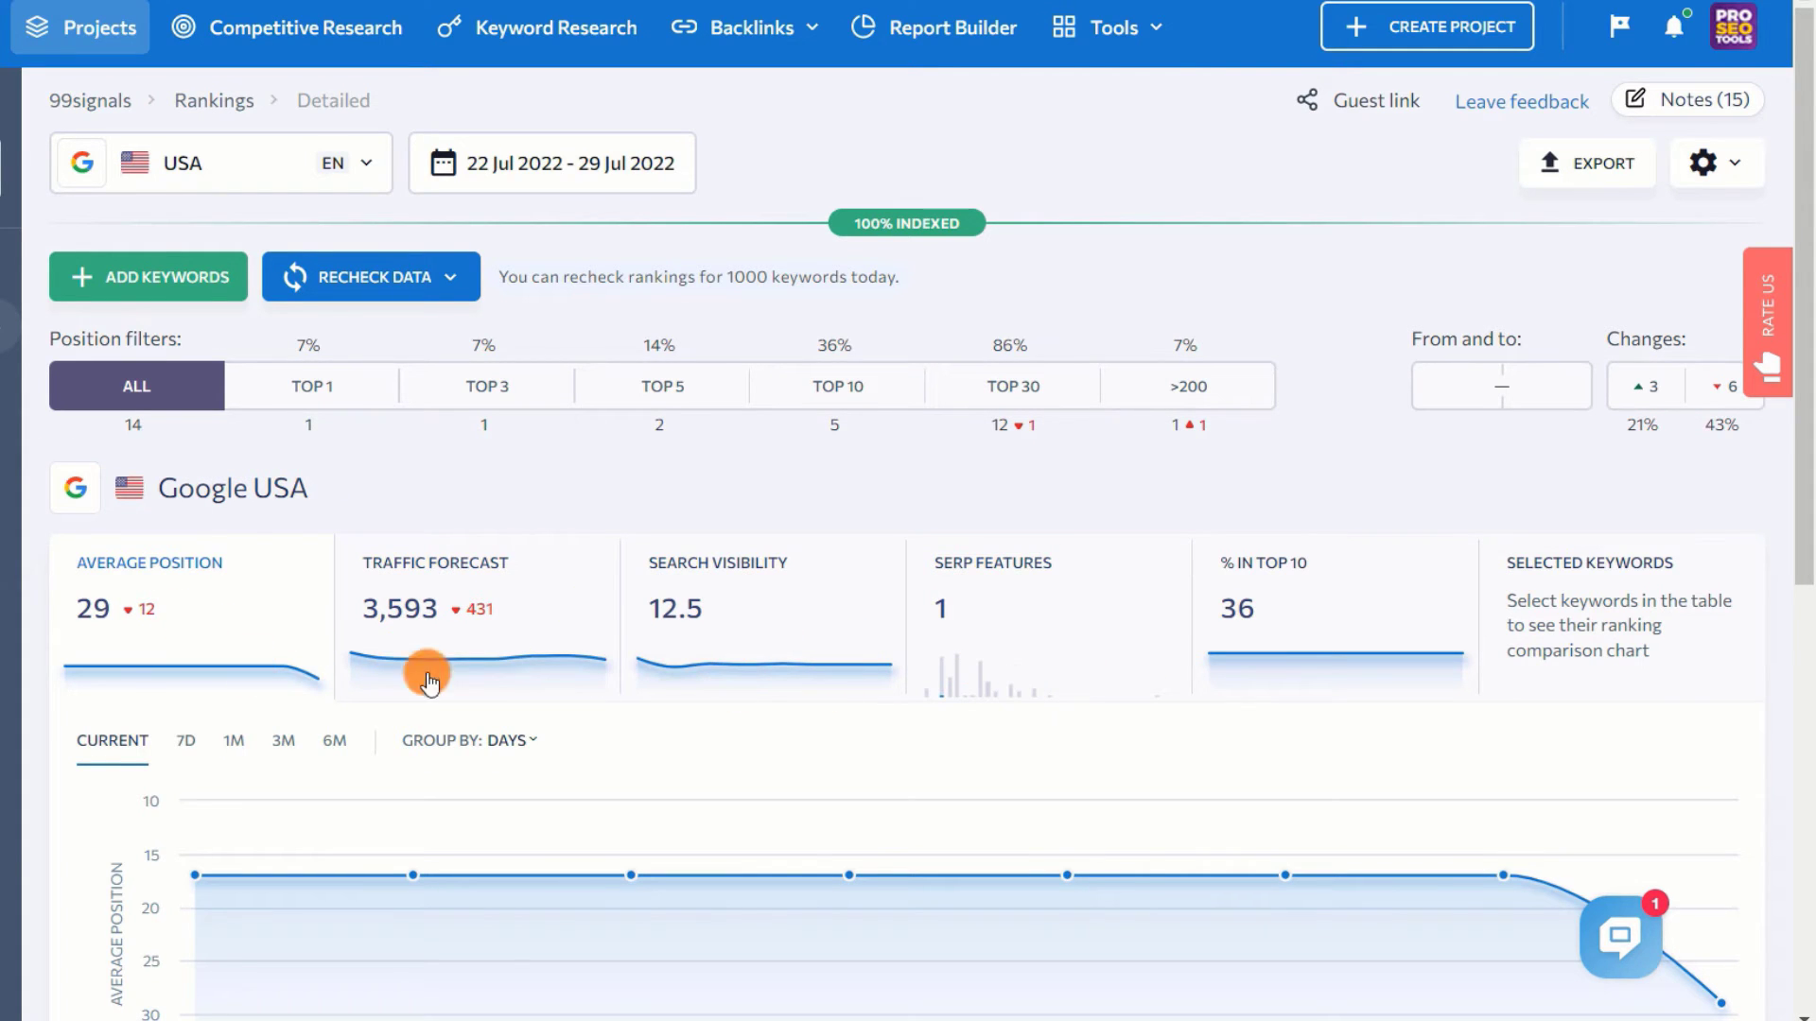
pyautogui.scroll(-8, 428, 681)
pyautogui.click(955, 547)
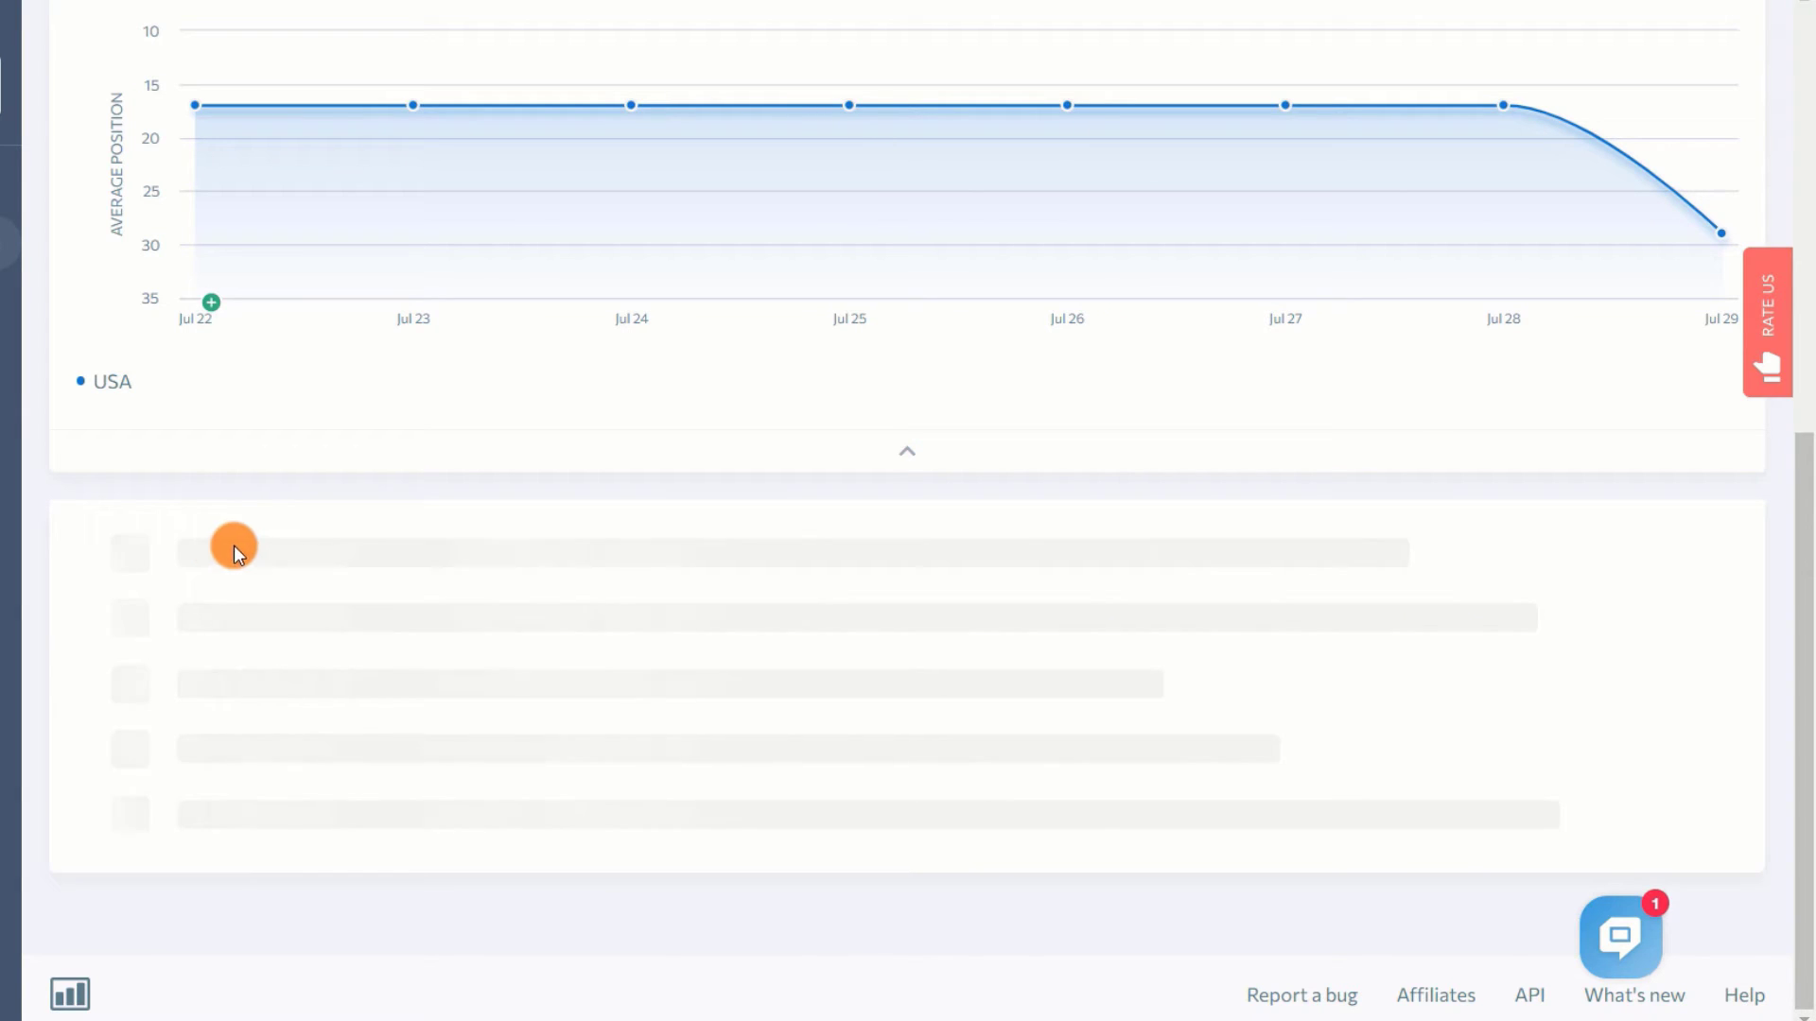
pyautogui.scroll(-4, 87, 477)
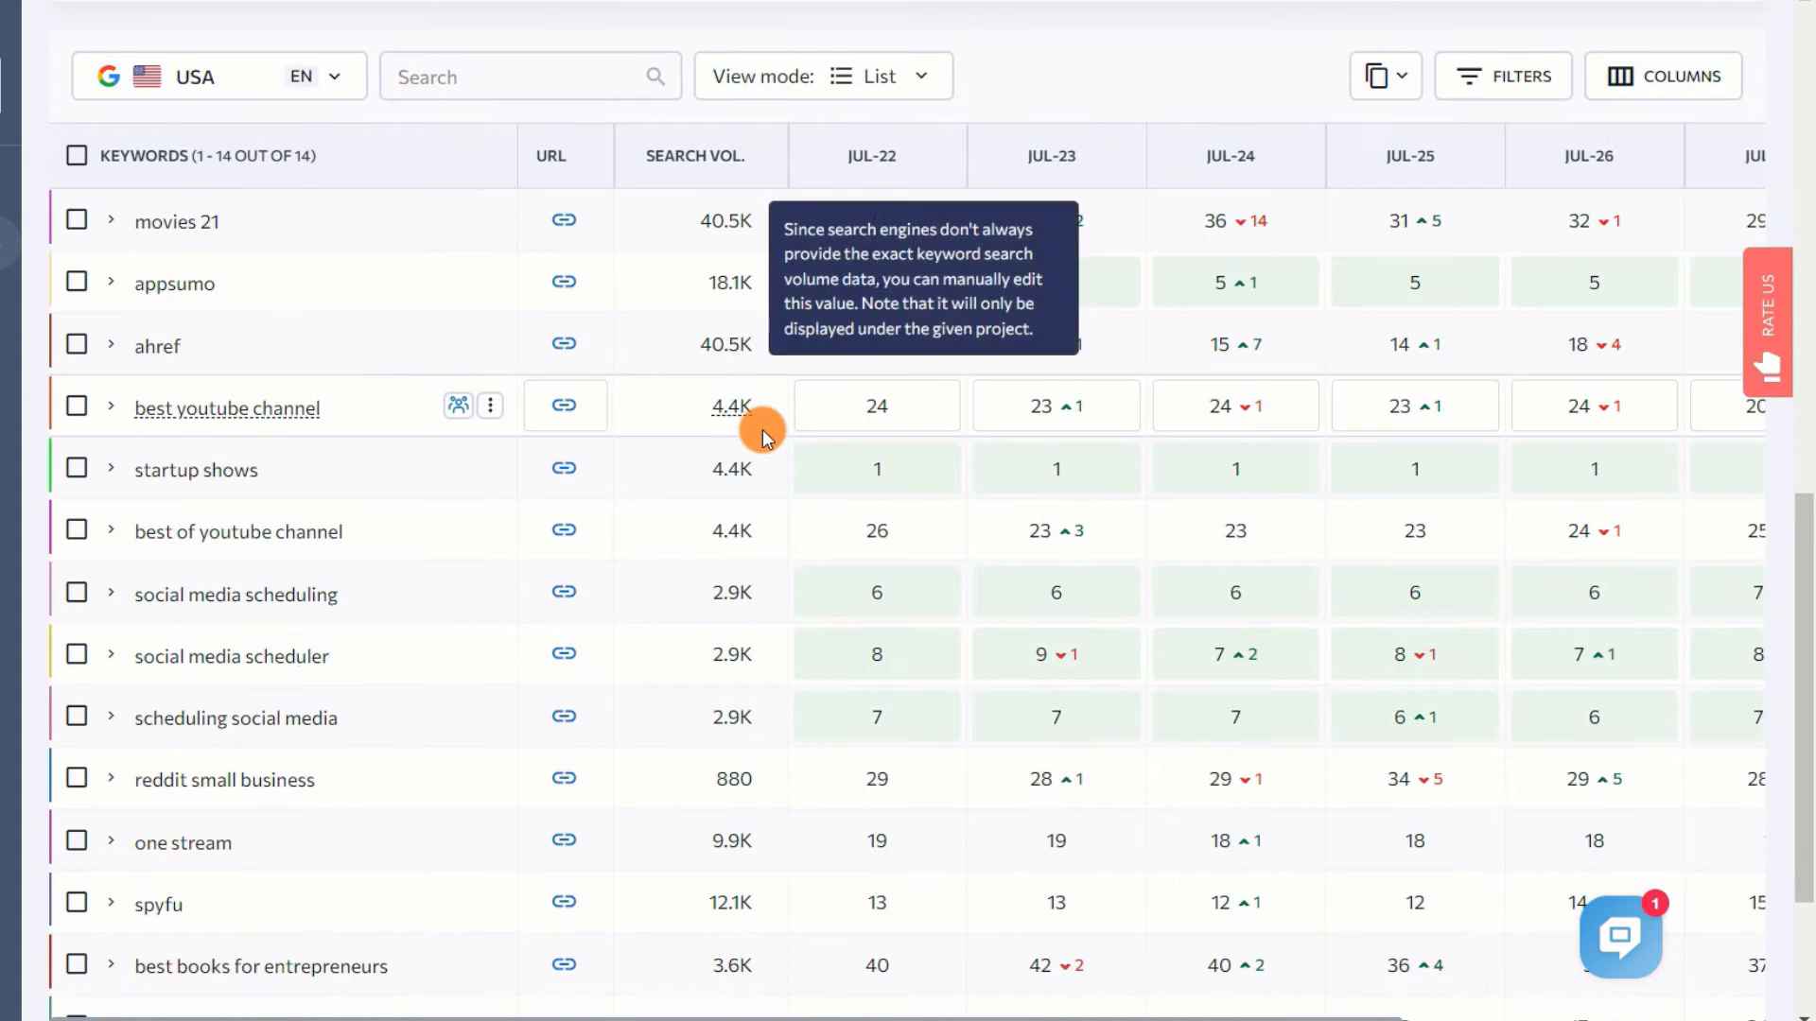
pyautogui.scroll(2, 747, 435)
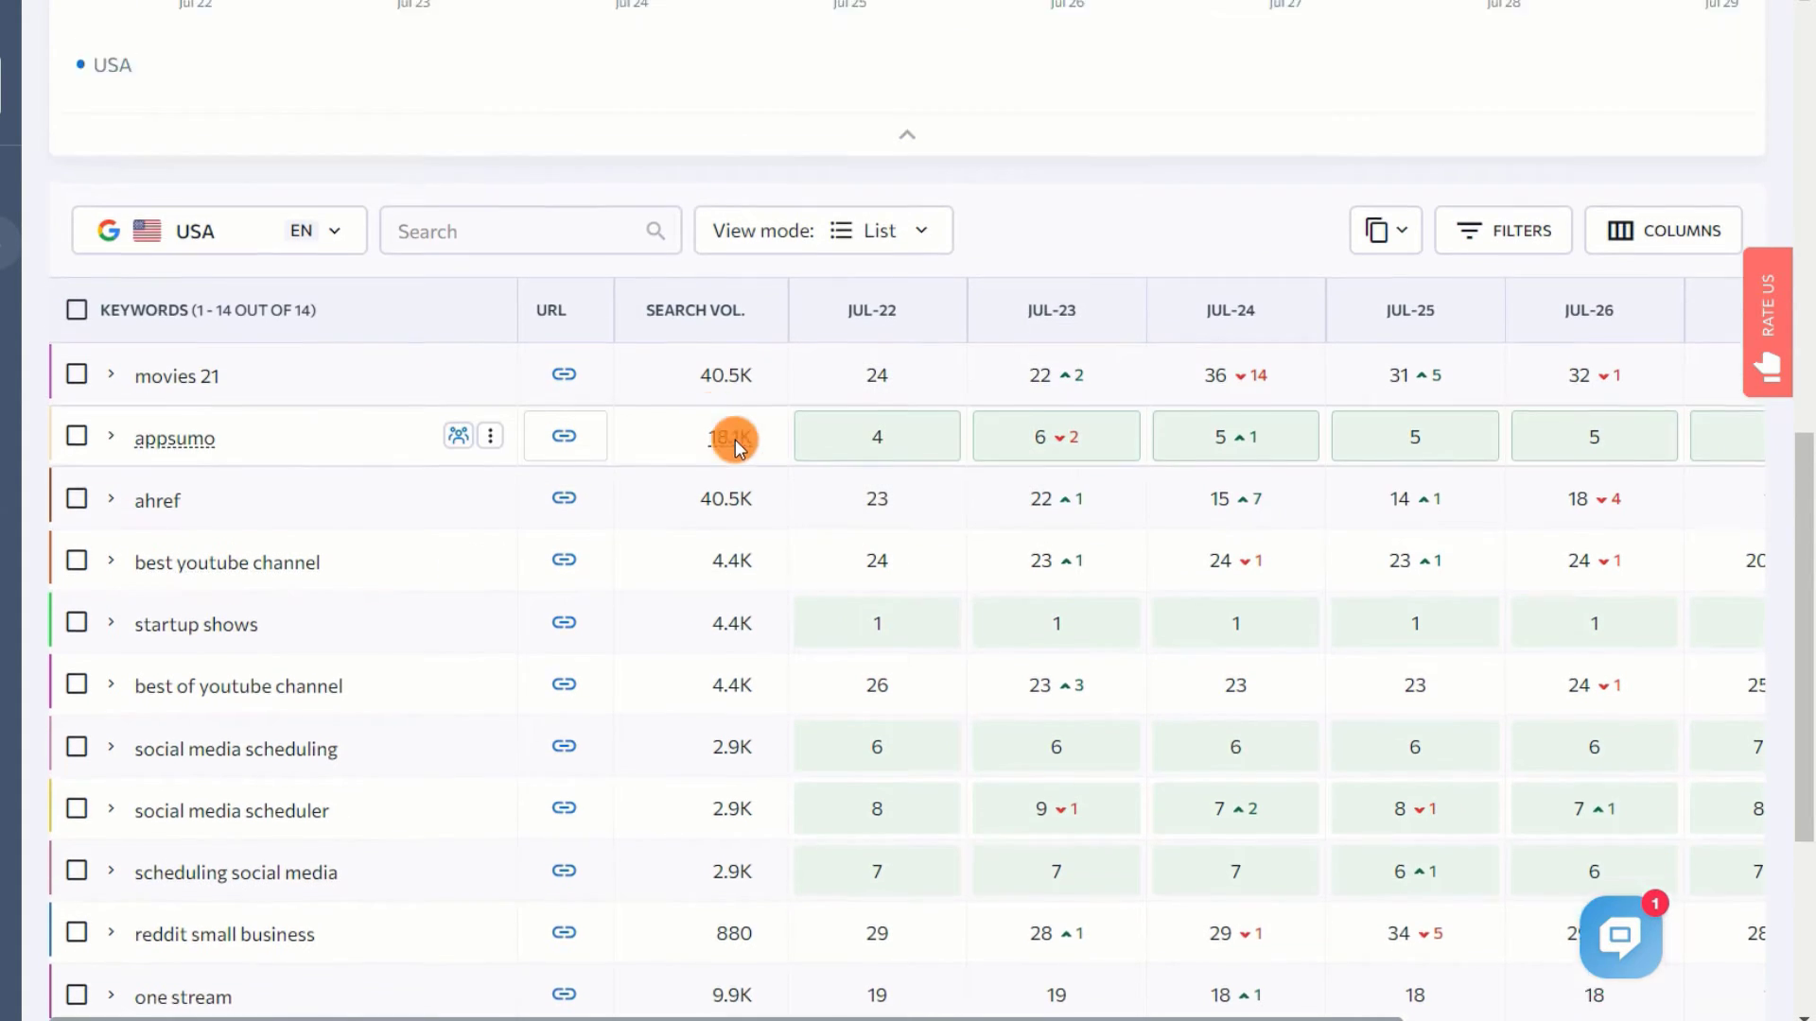
pyautogui.scroll(1, 735, 439)
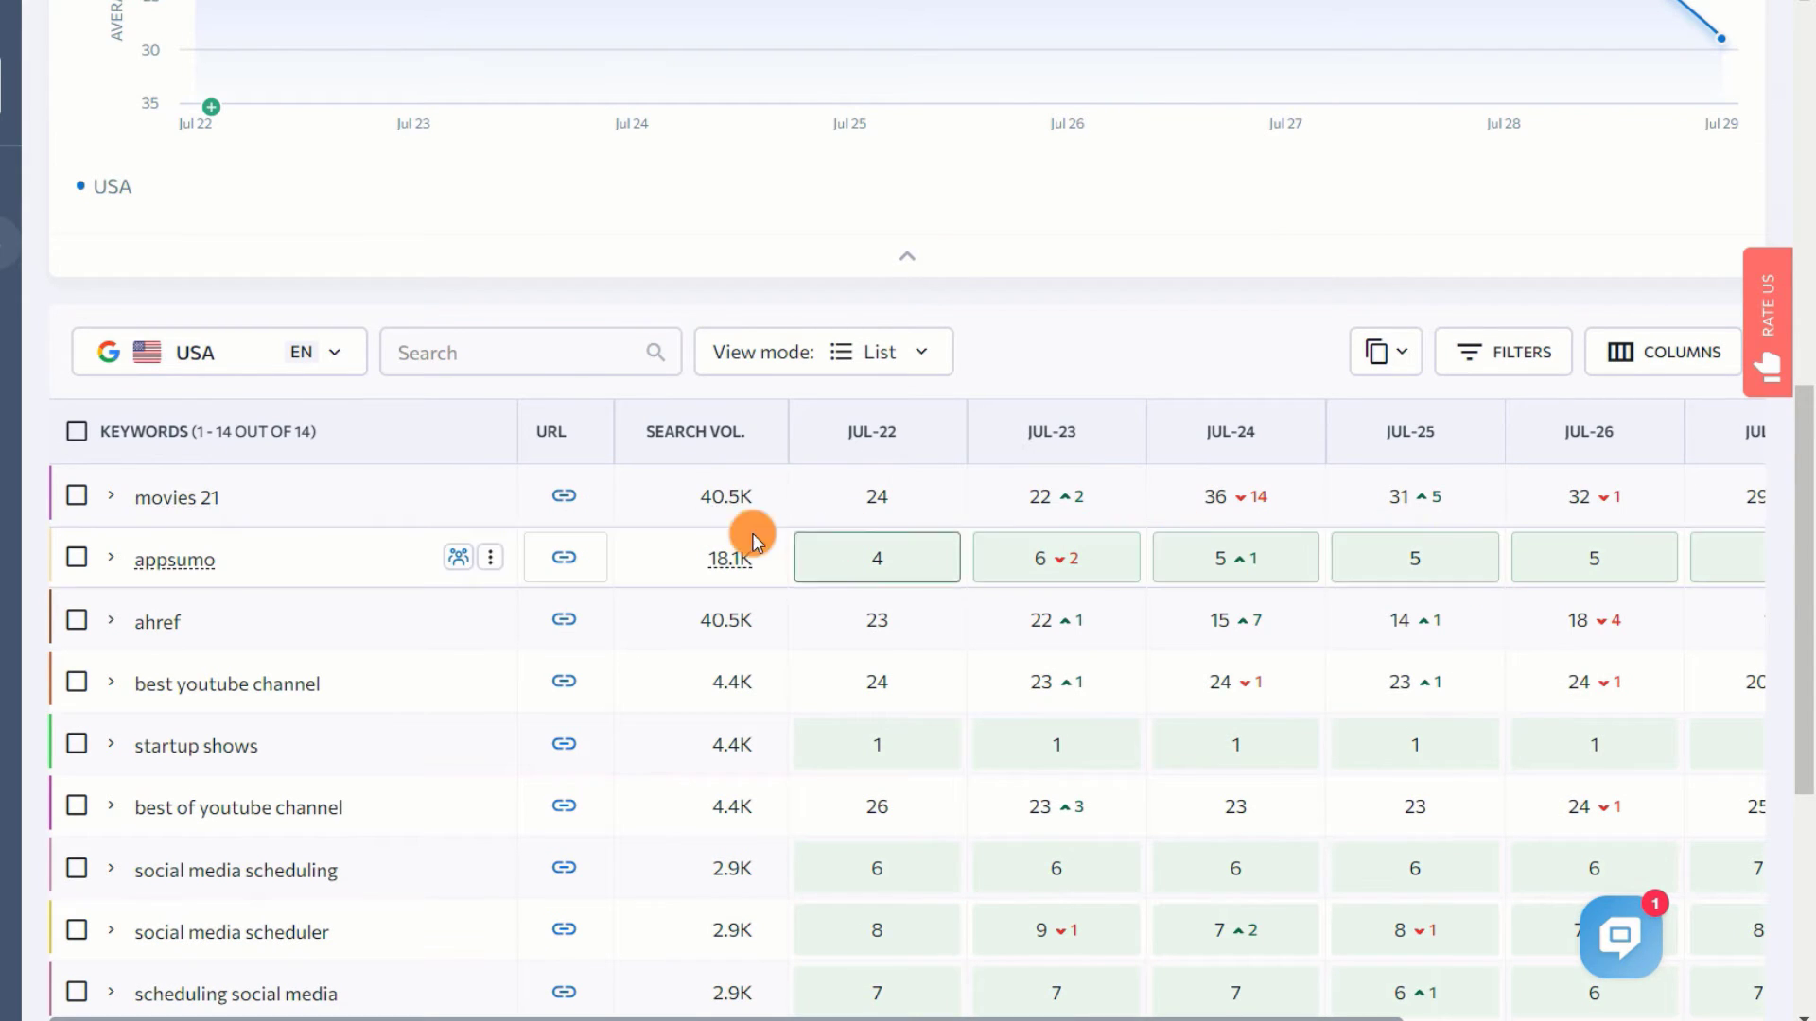
# Examine the daily positions of the tracked keywords down to best subreddits, and open the keyword table's filter options
pyautogui.scroll(-3, 685, 768)
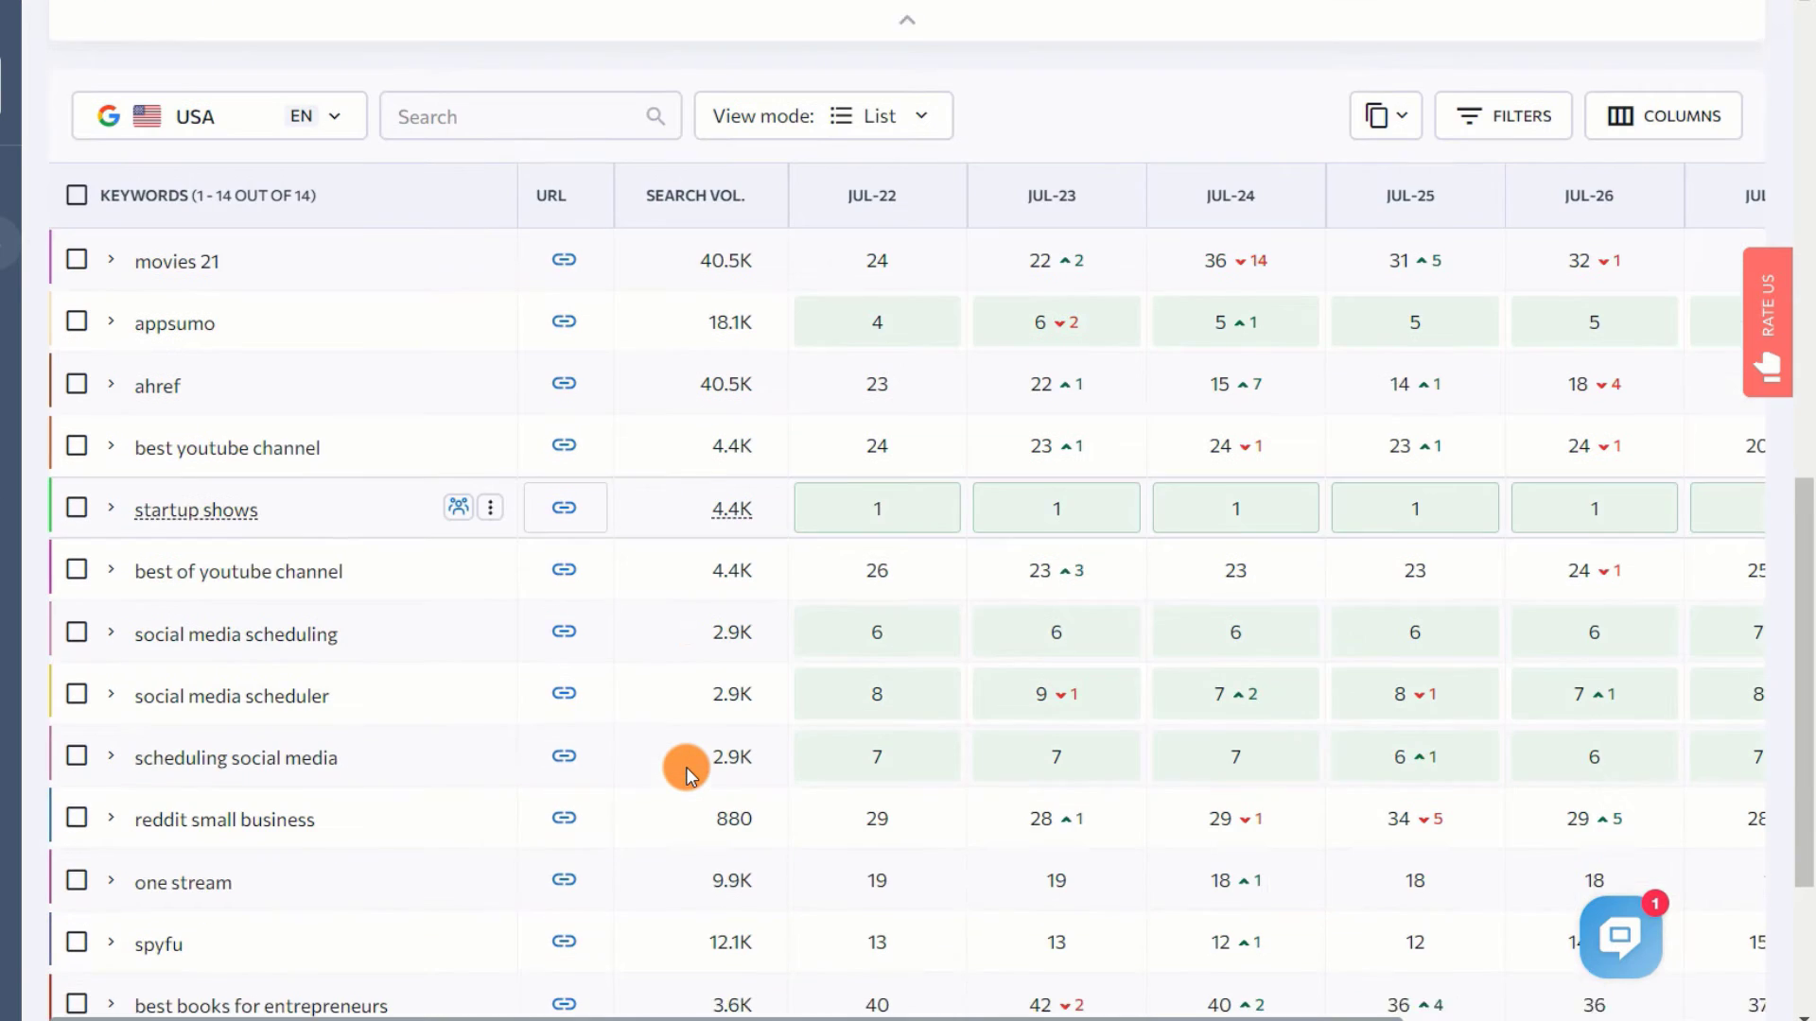
pyautogui.scroll(-2, 685, 768)
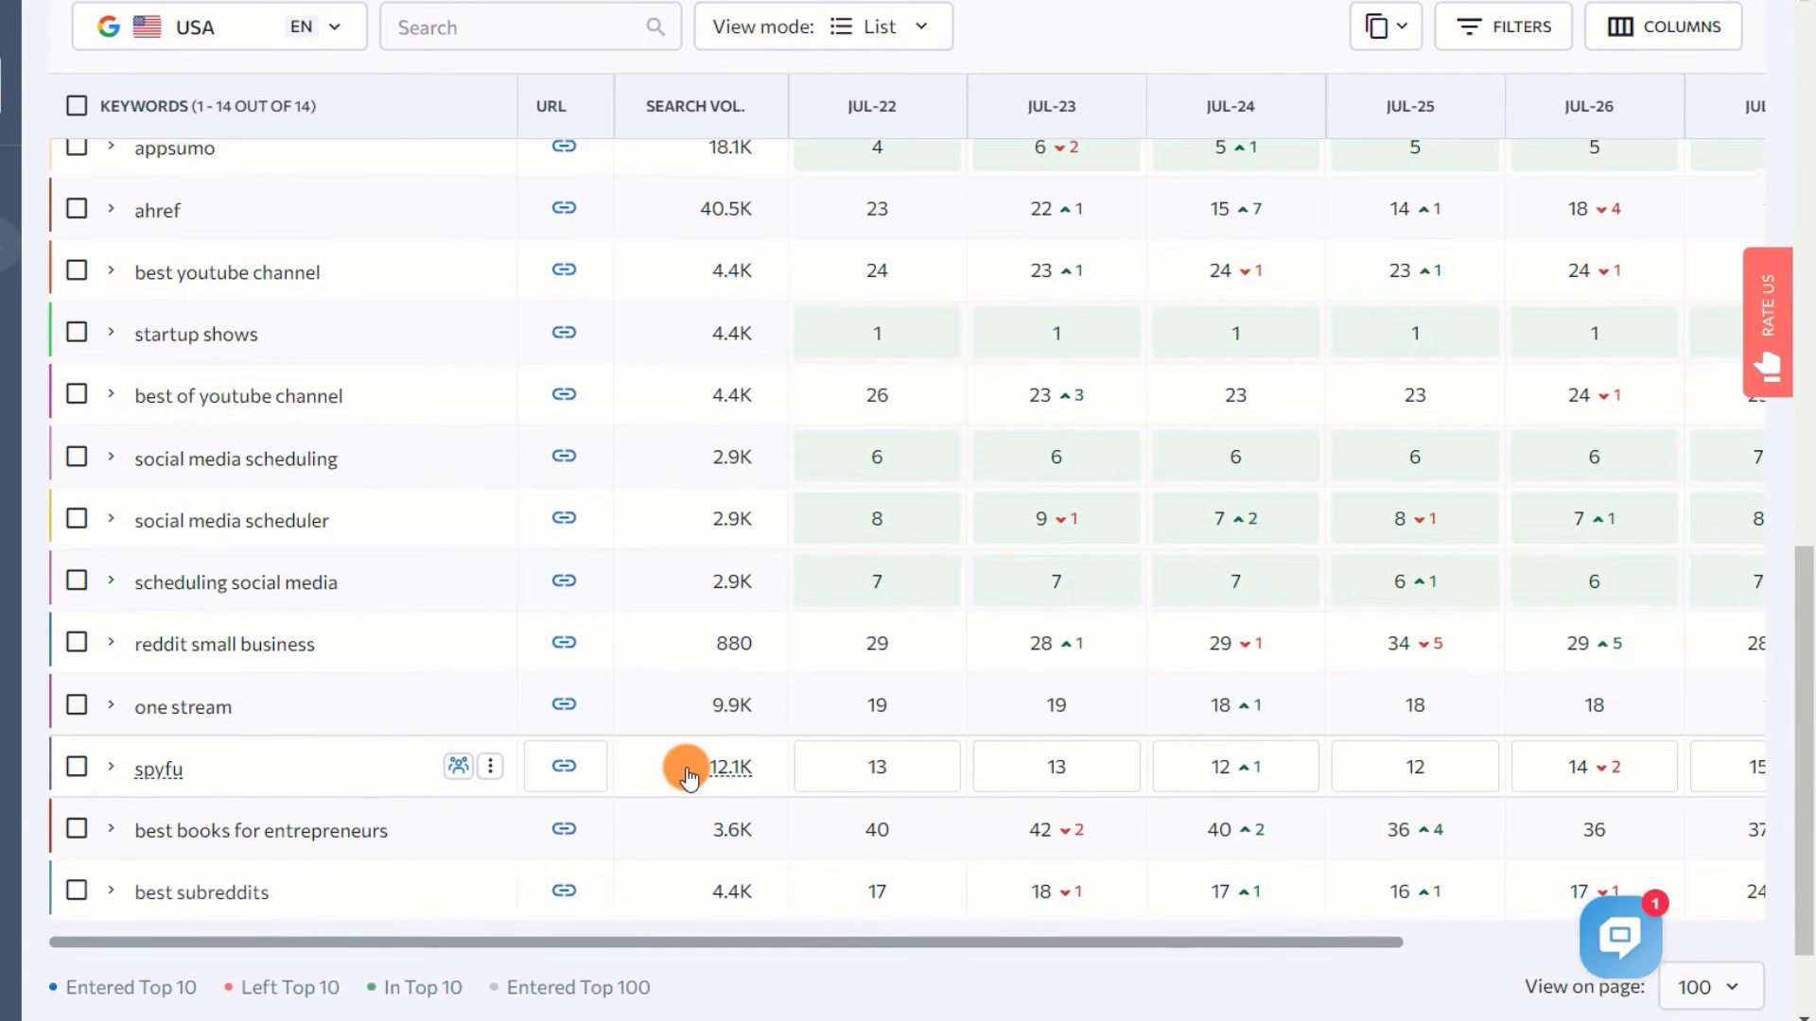
pyautogui.scroll(2, 883, 747)
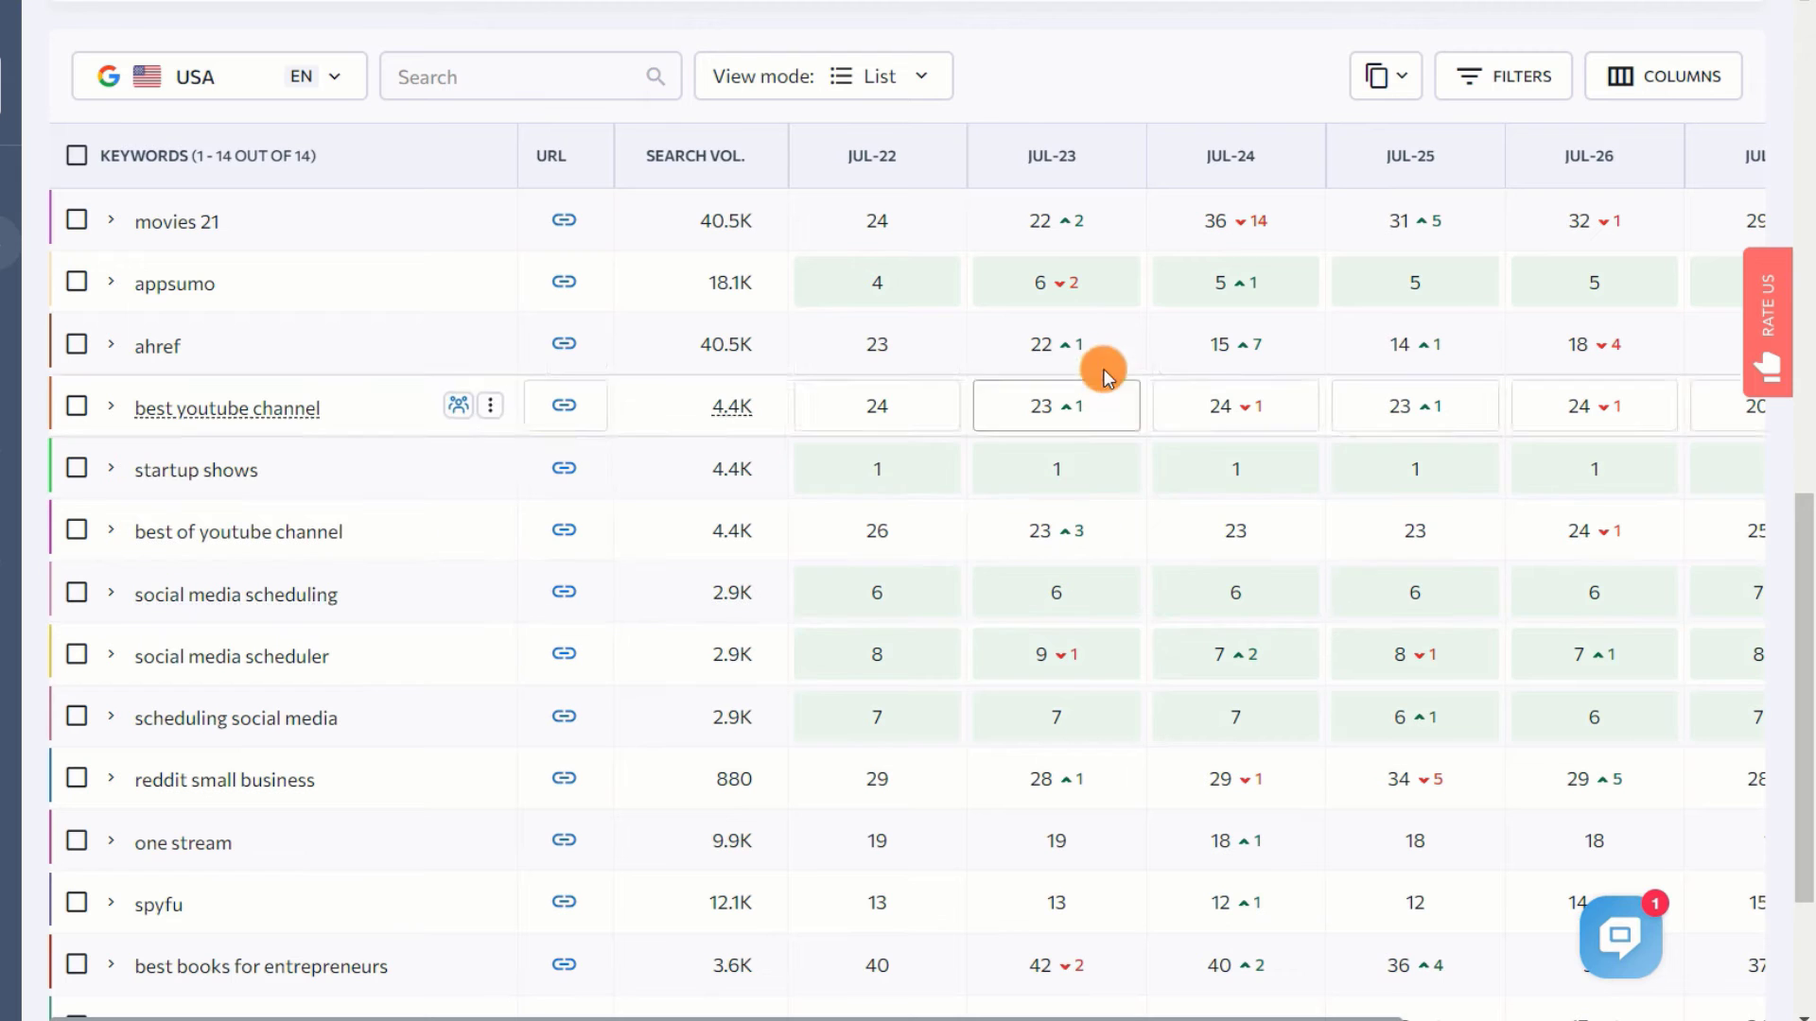
pyautogui.scroll(5, 964, 563)
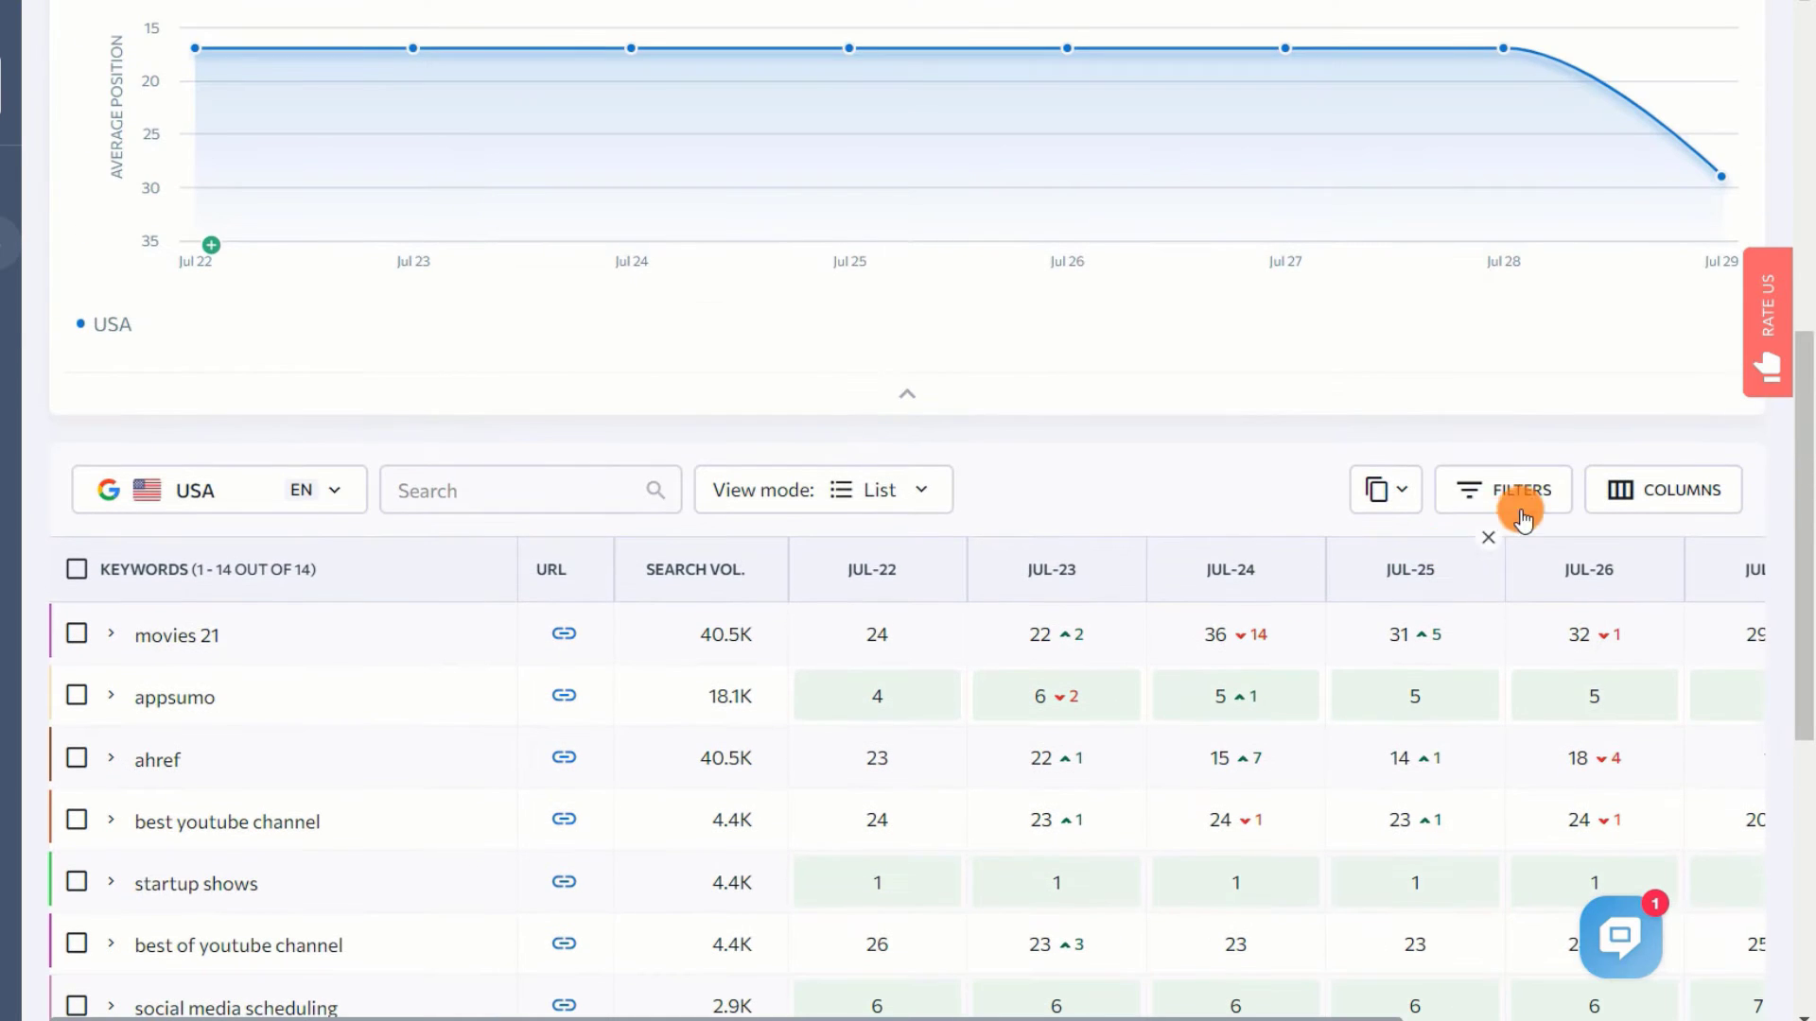
pyautogui.click(1548, 506)
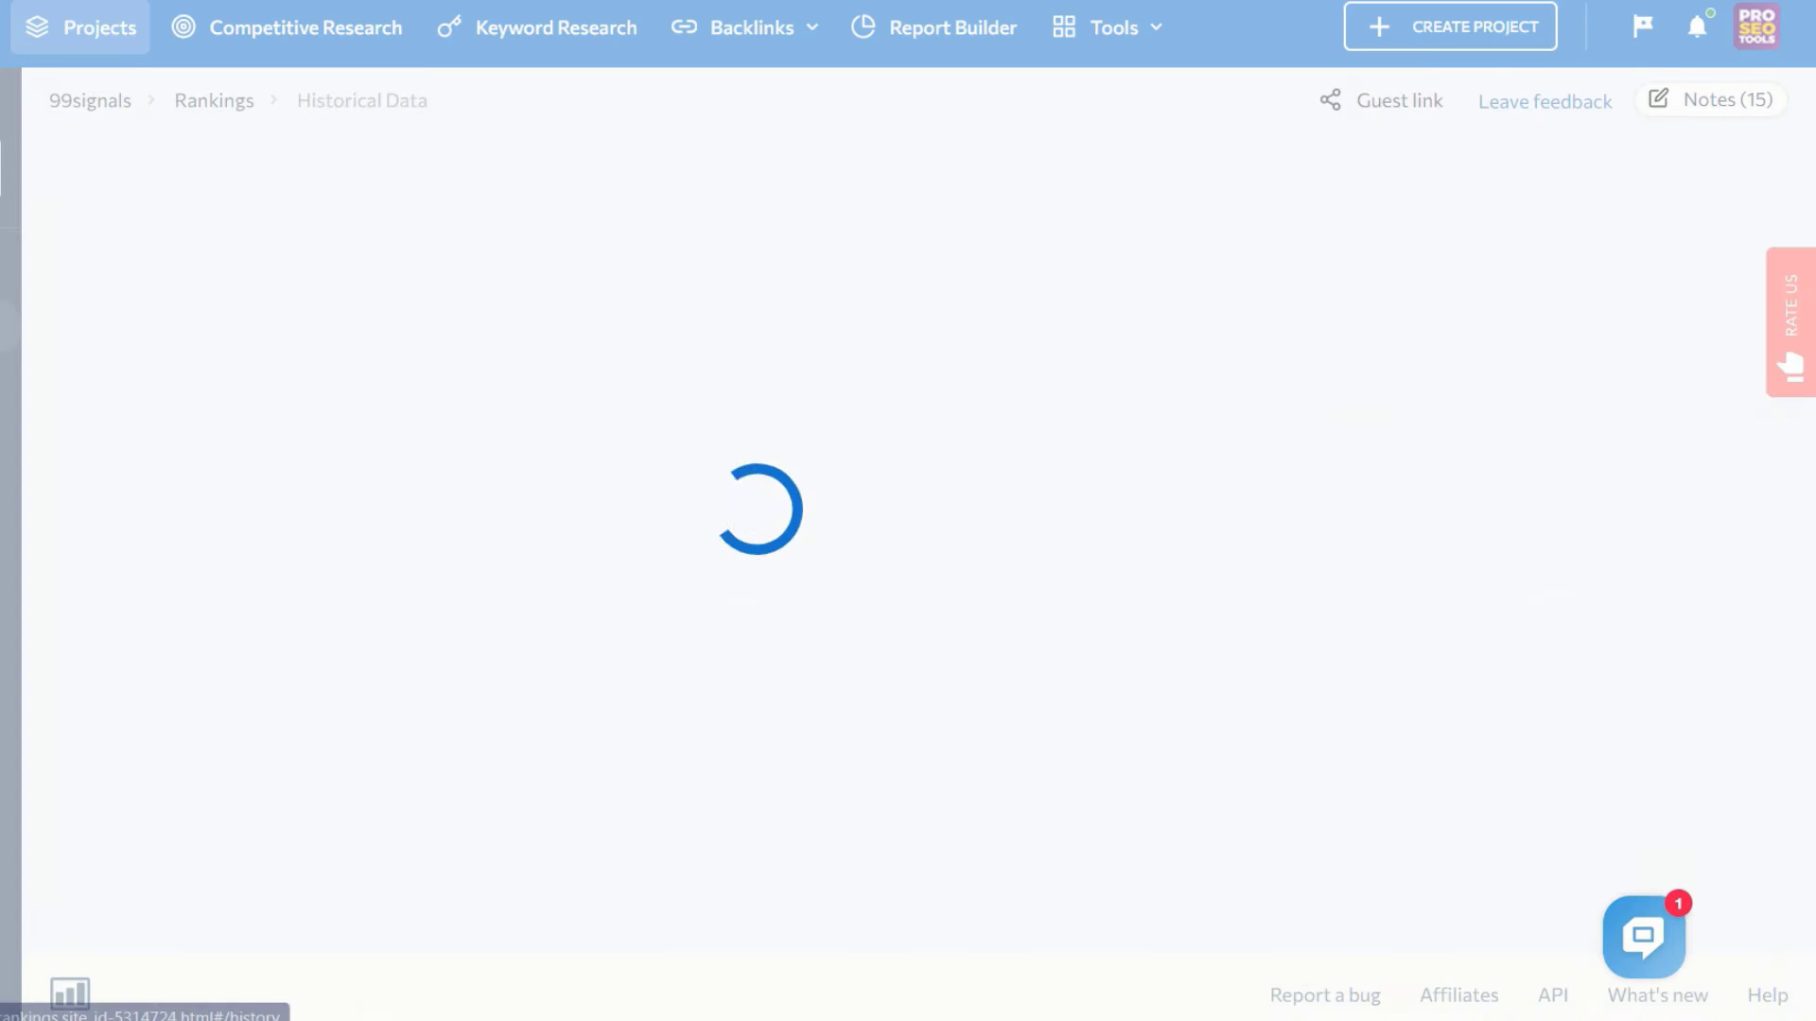
# Examine the Historical Data report, comparing baseline and current rankings in the average position chart and the grouped keyword table
pyautogui.scroll(-5, 68, 480)
pyautogui.scroll(-4, 68, 481)
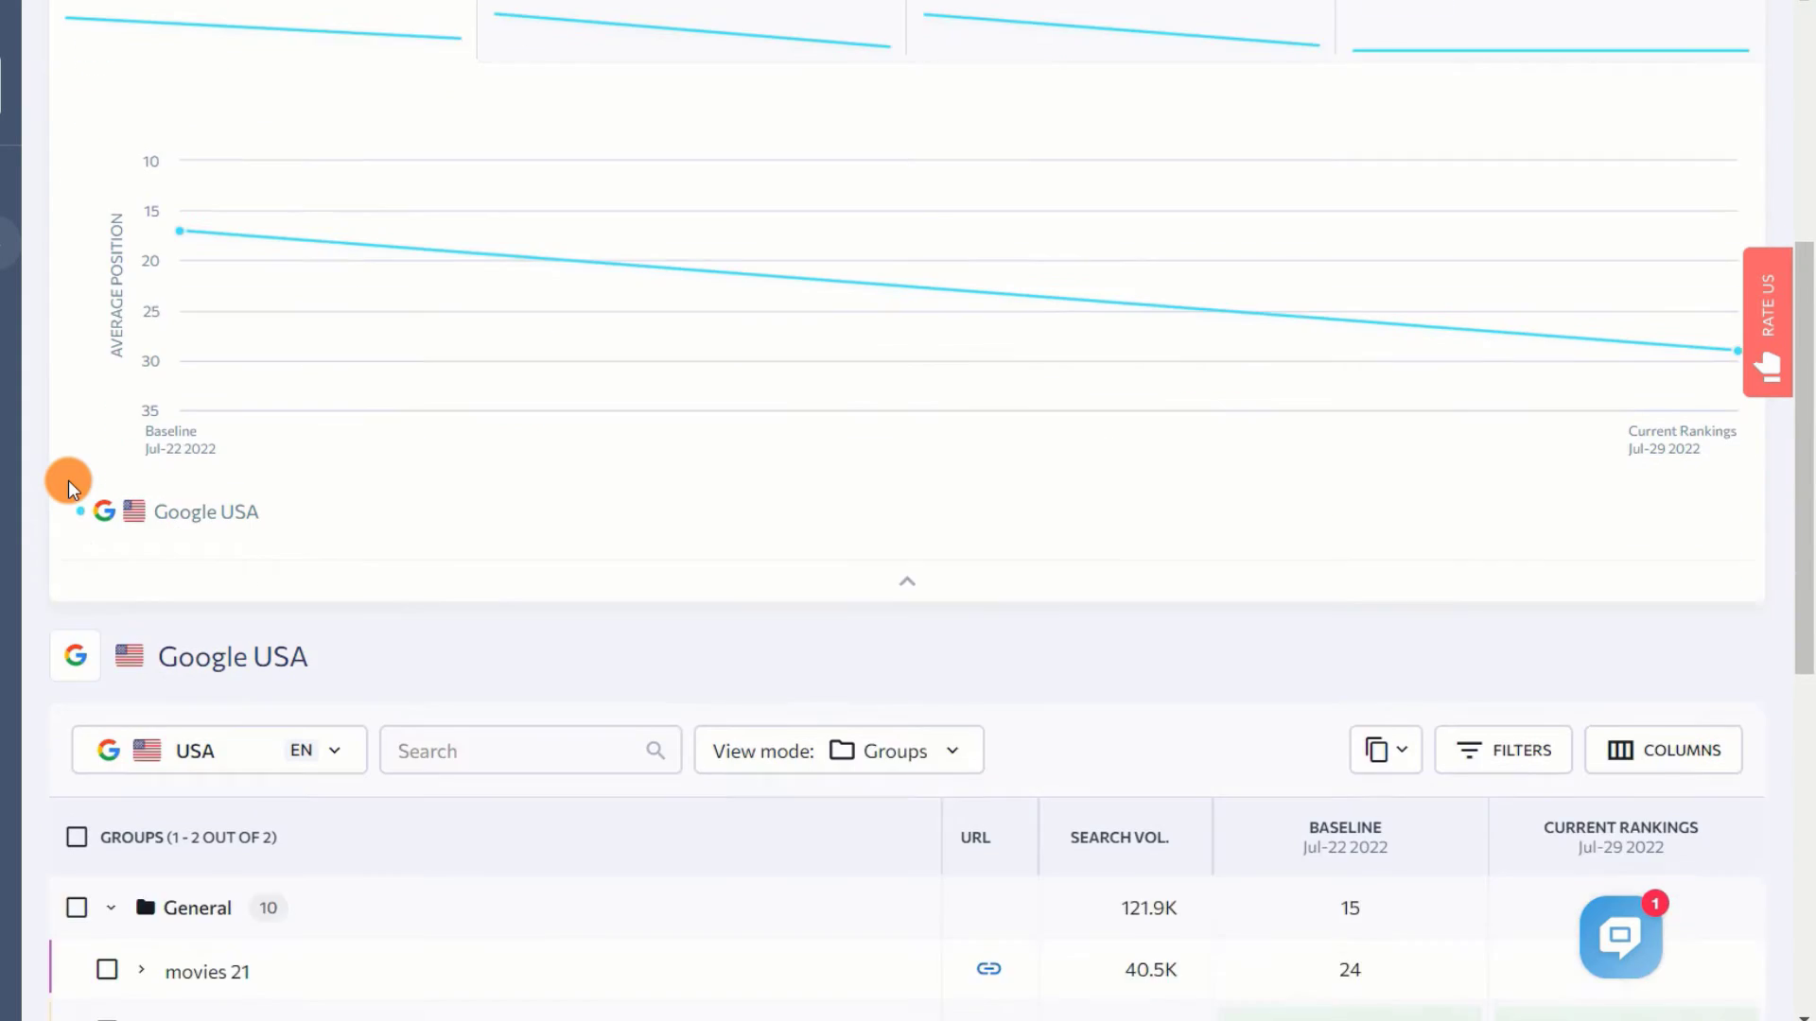
pyautogui.scroll(-5, 68, 481)
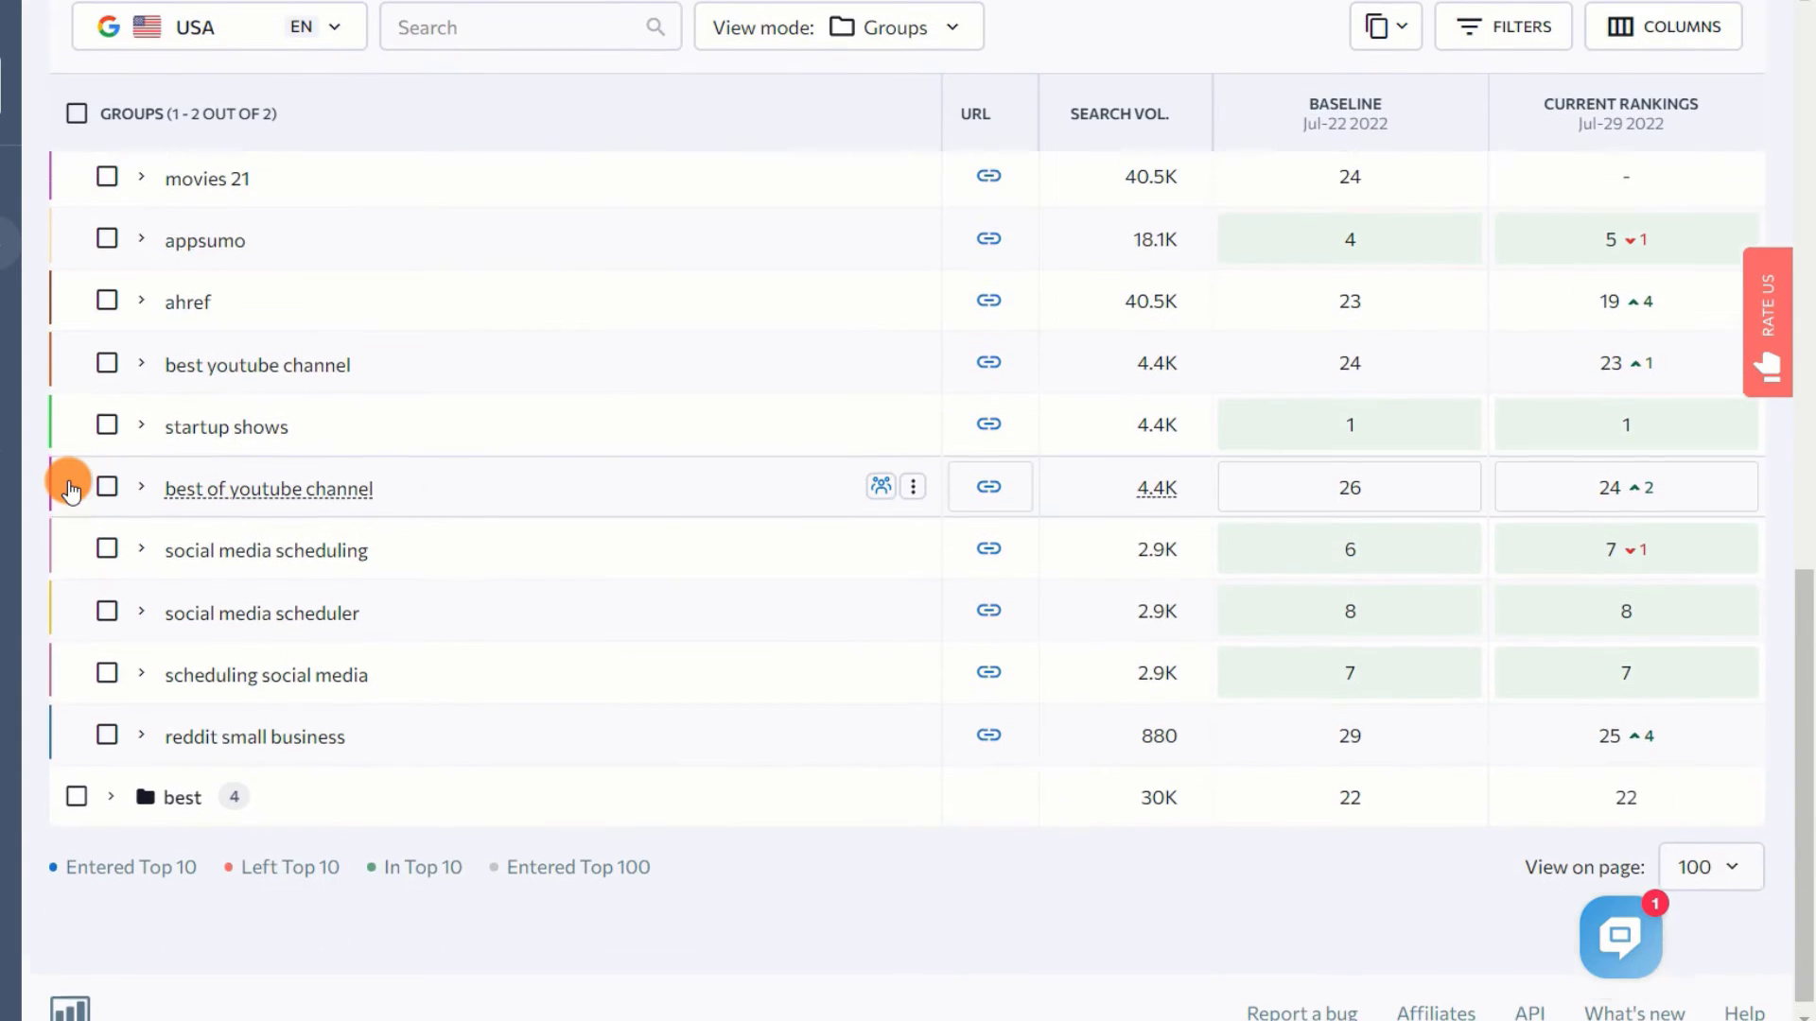
pyautogui.scroll(3, 68, 480)
pyautogui.scroll(10, 527, 408)
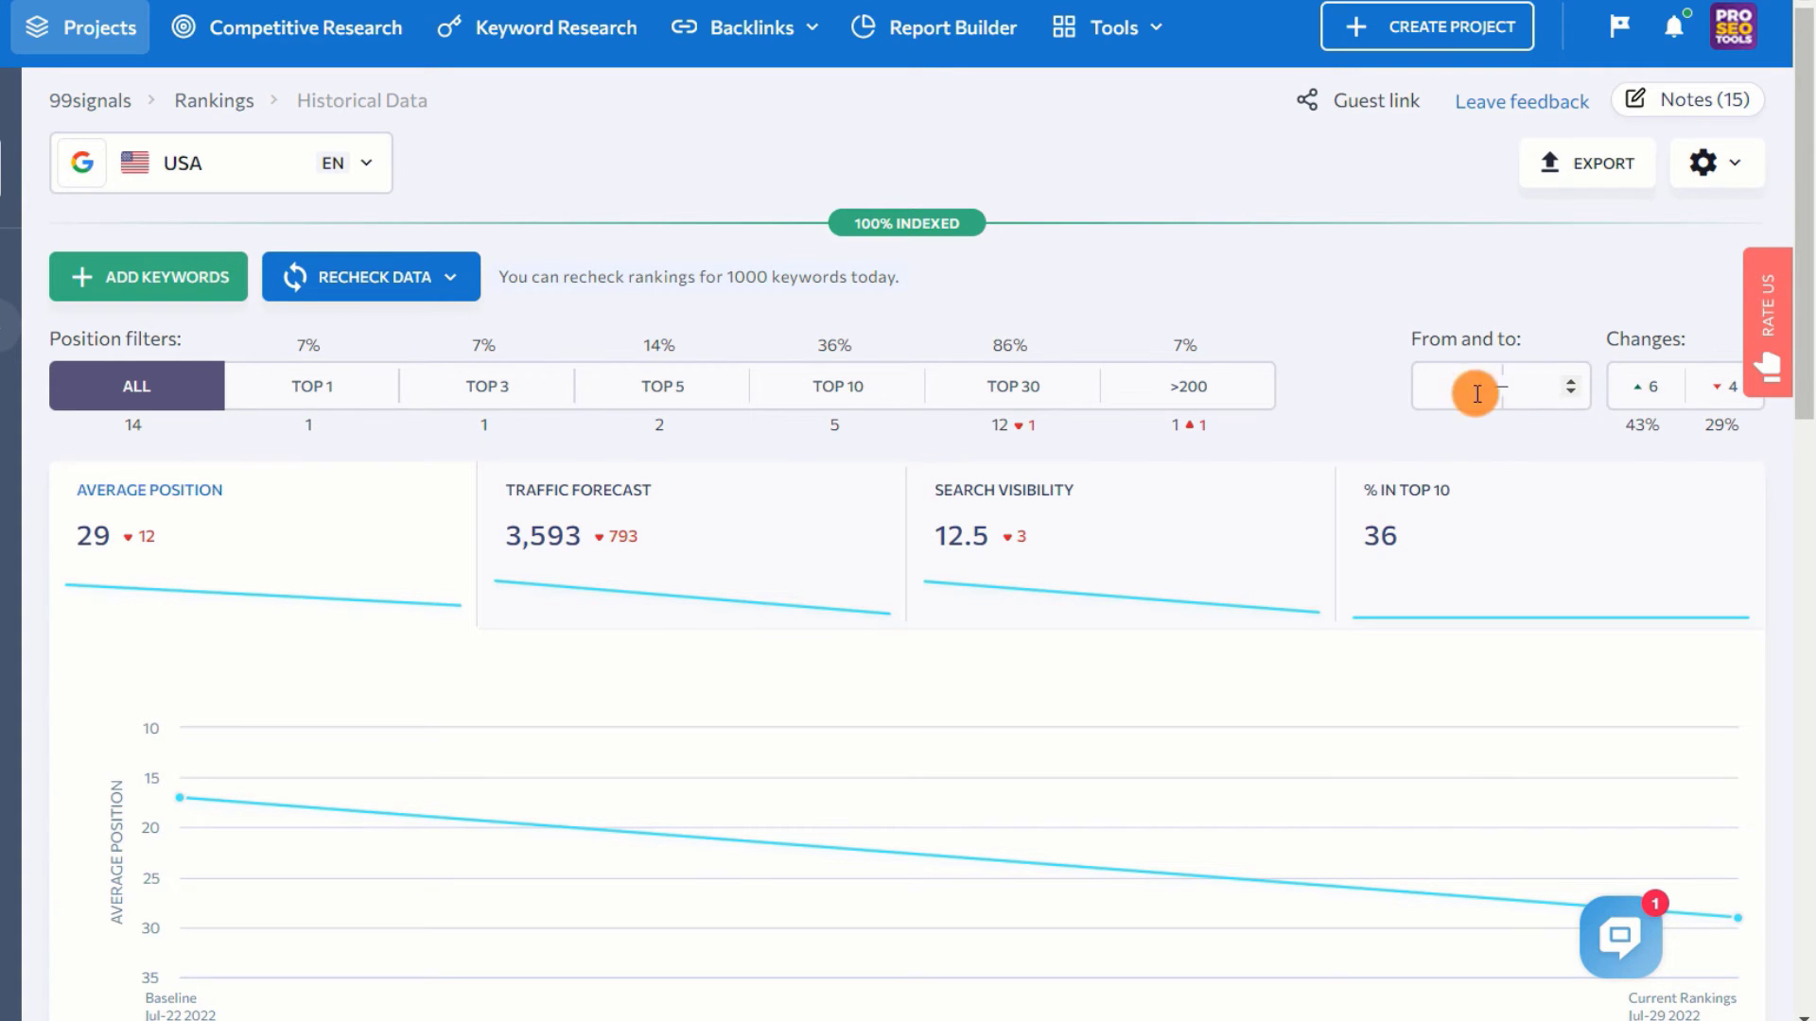
# Open the project's competitor reports and examine the Visibility Rating of the sites ranking for the tracked keywords
pyautogui.moveTo(19, 454)
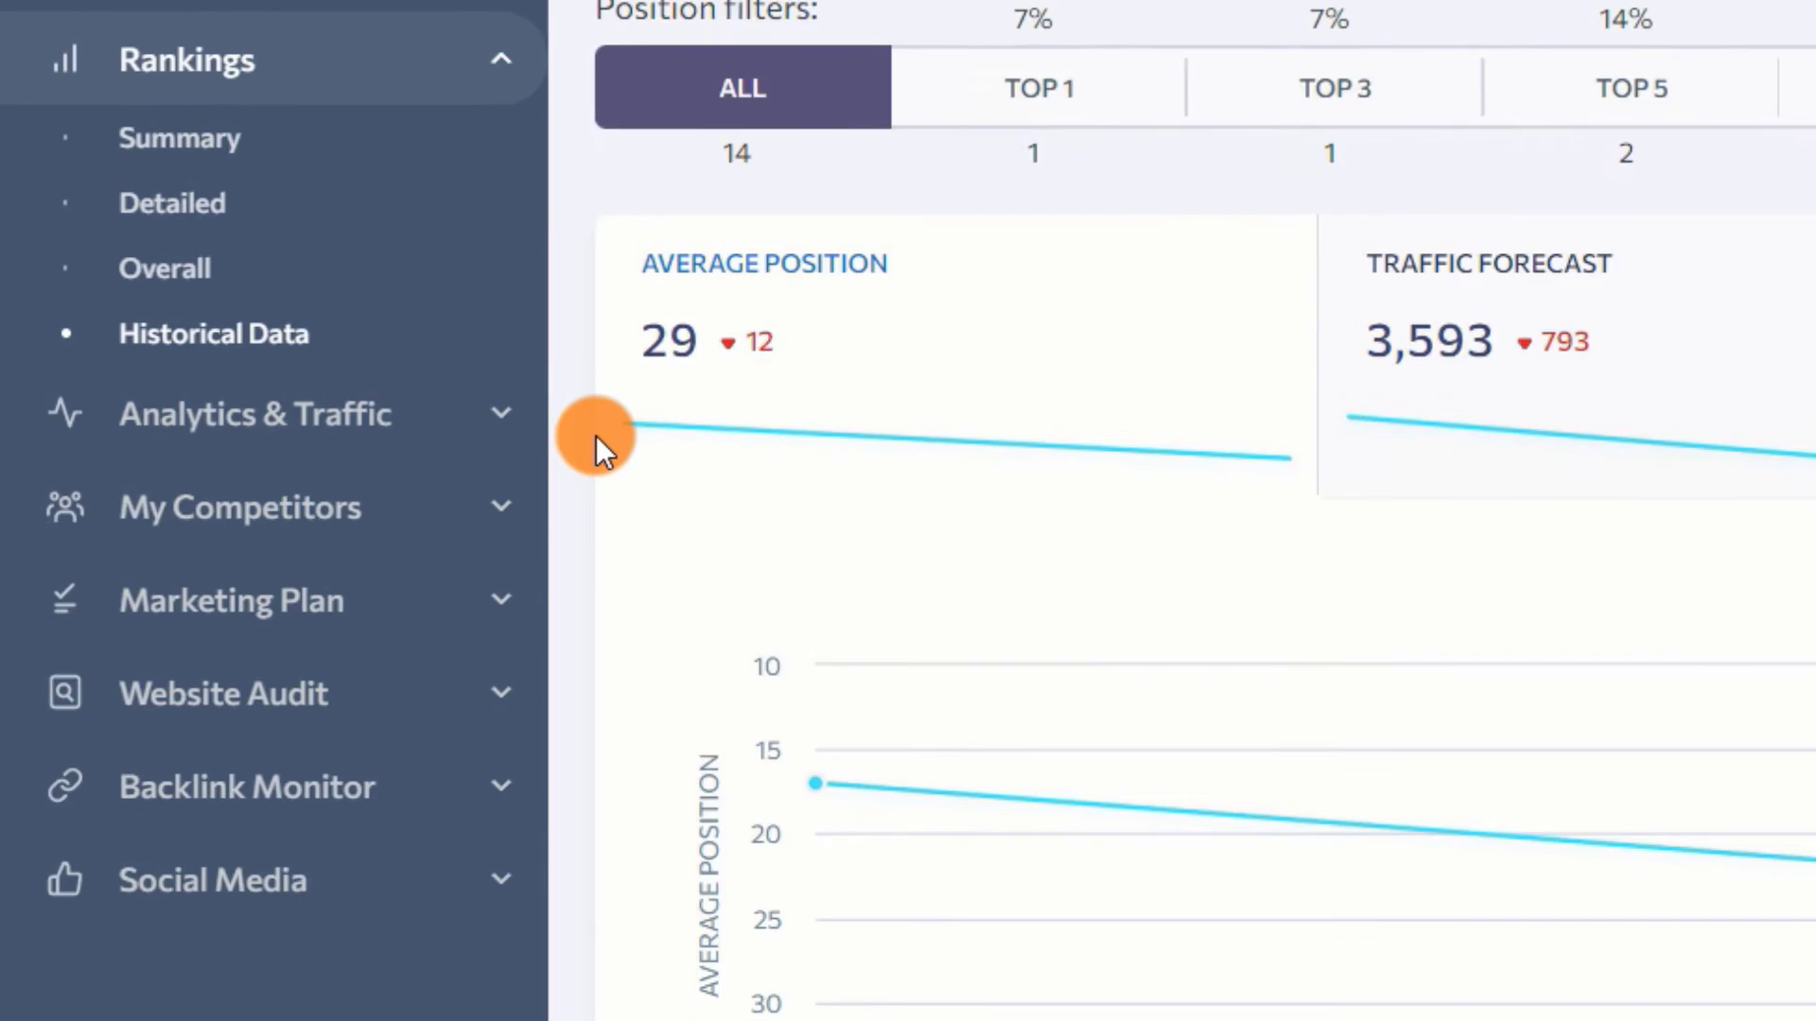
pyautogui.click(461, 642)
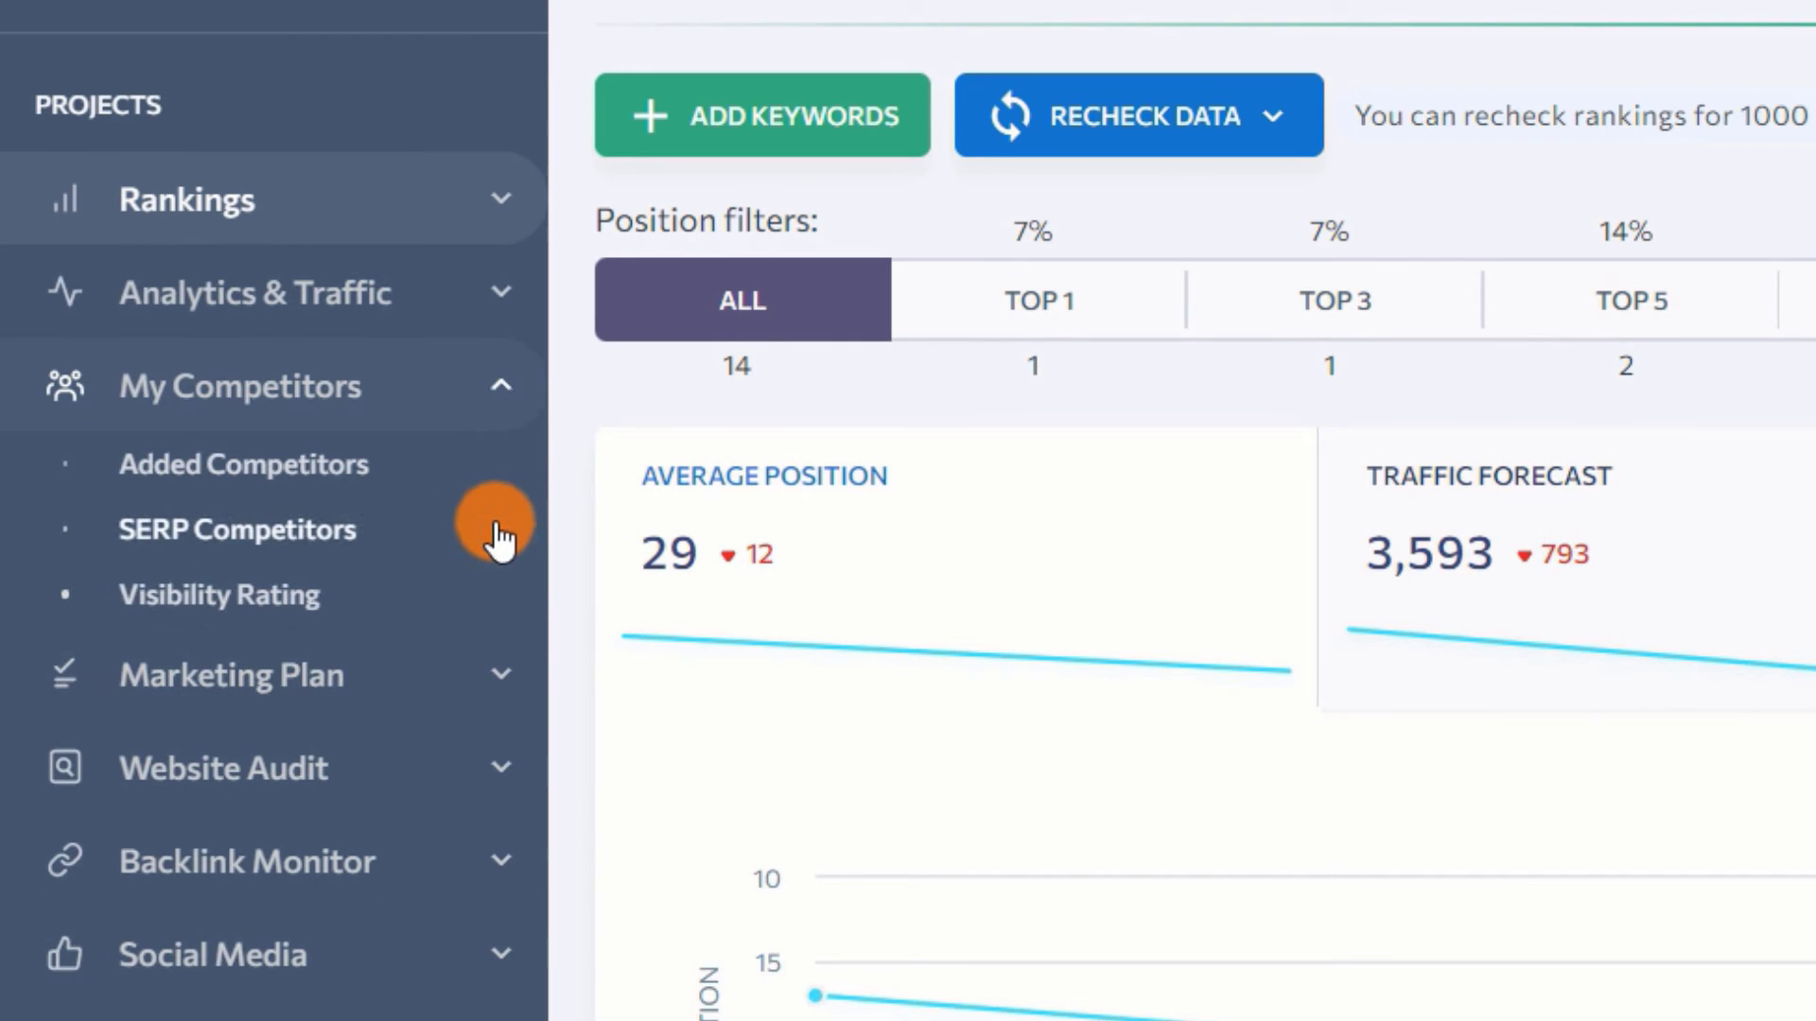
pyautogui.click(263, 538)
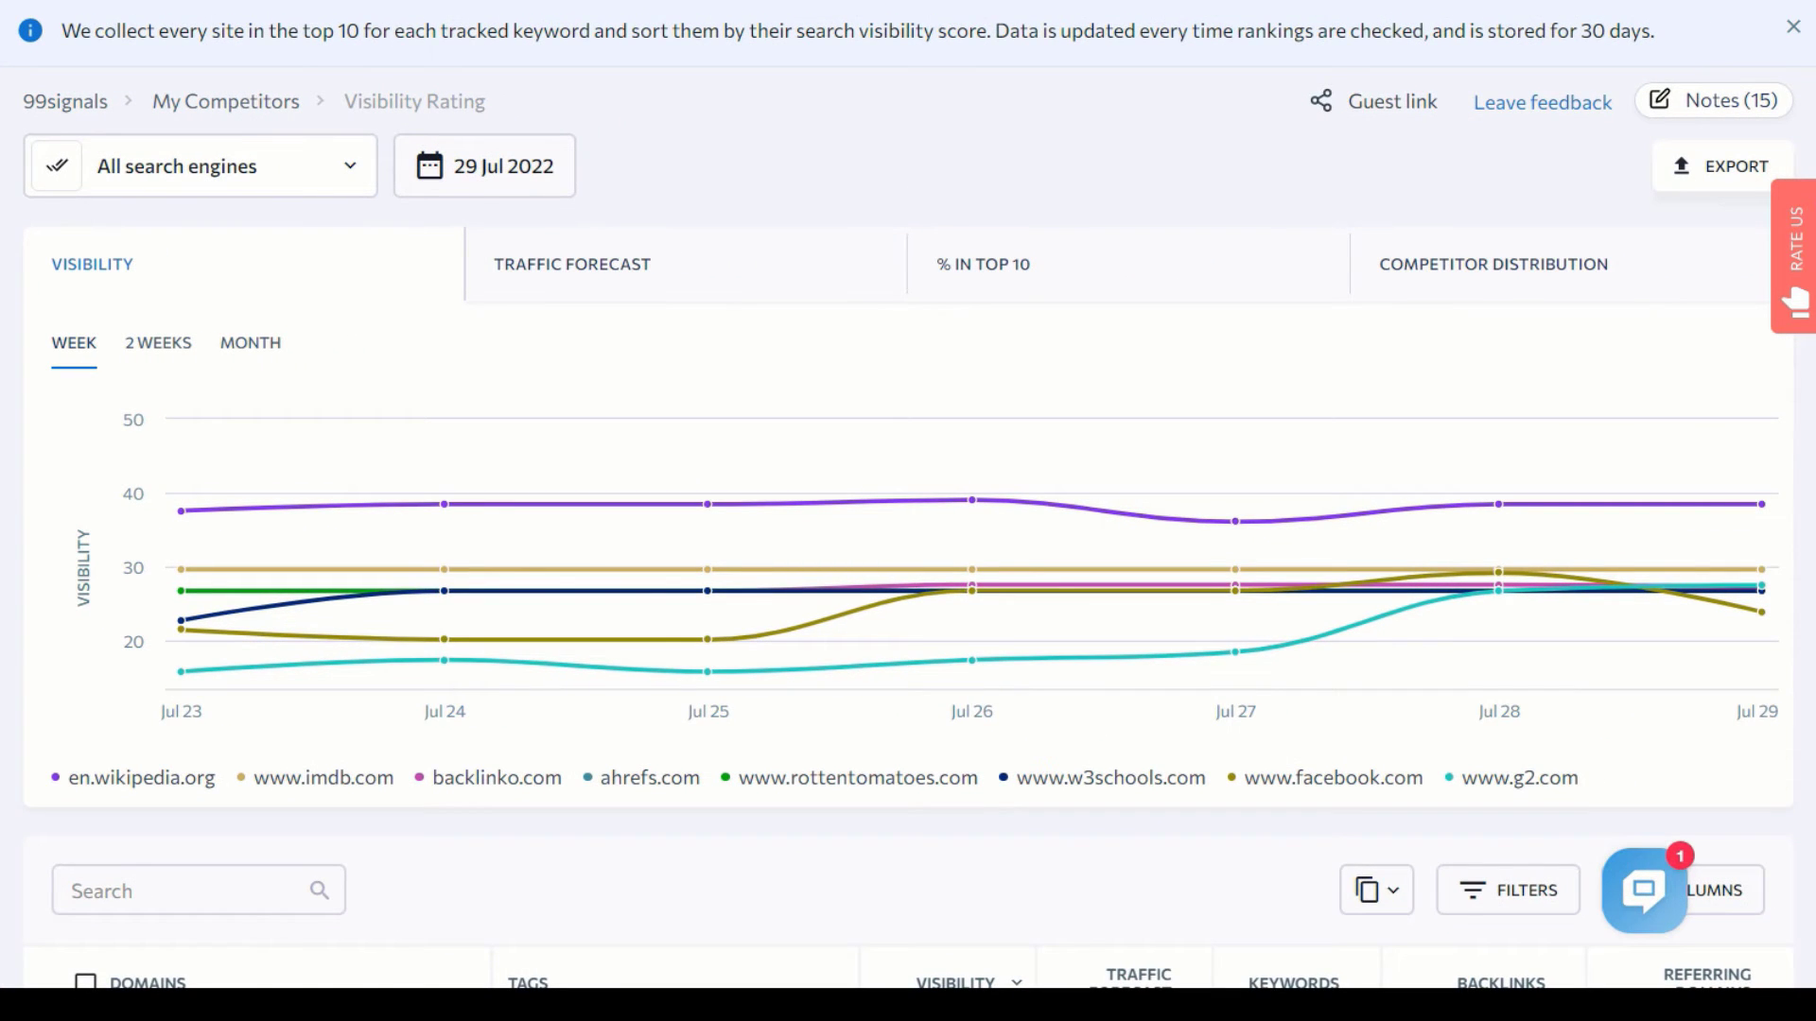
pyautogui.scroll(-2, 798, 426)
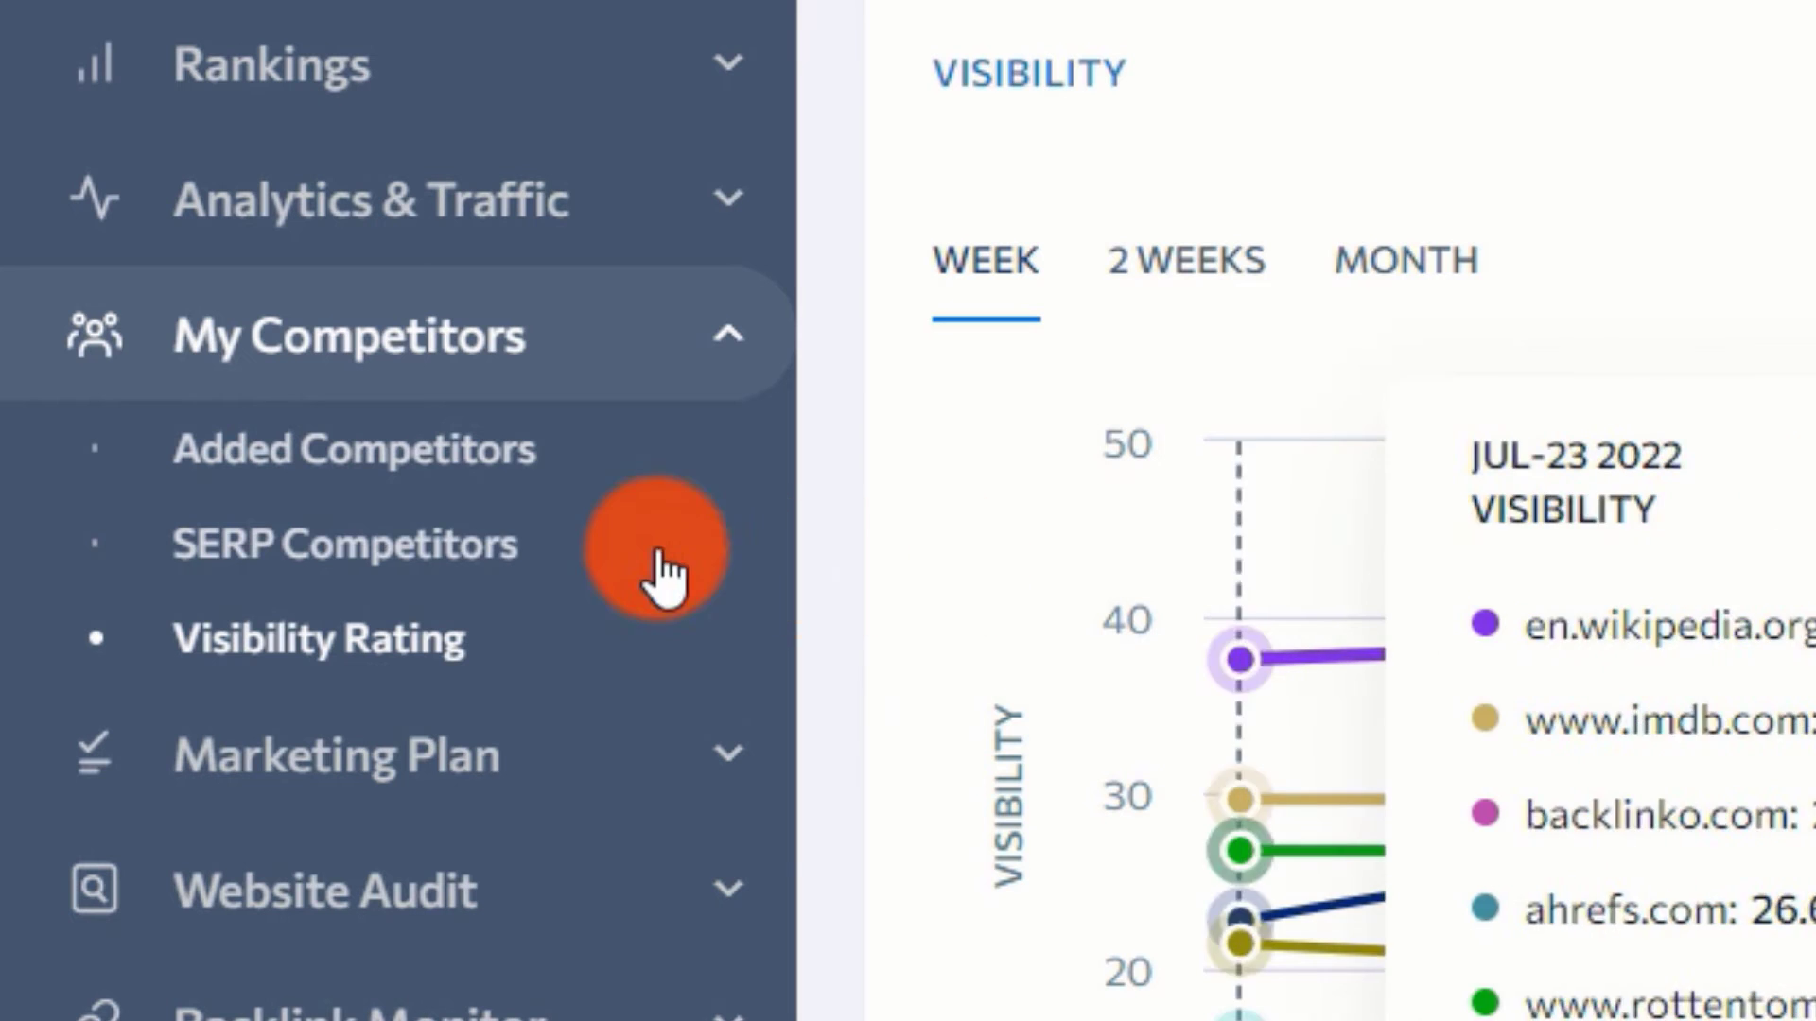
# Open the Added Competitors report and examine the average position of 99signals against bloggerspassion.com
pyautogui.click(412, 463)
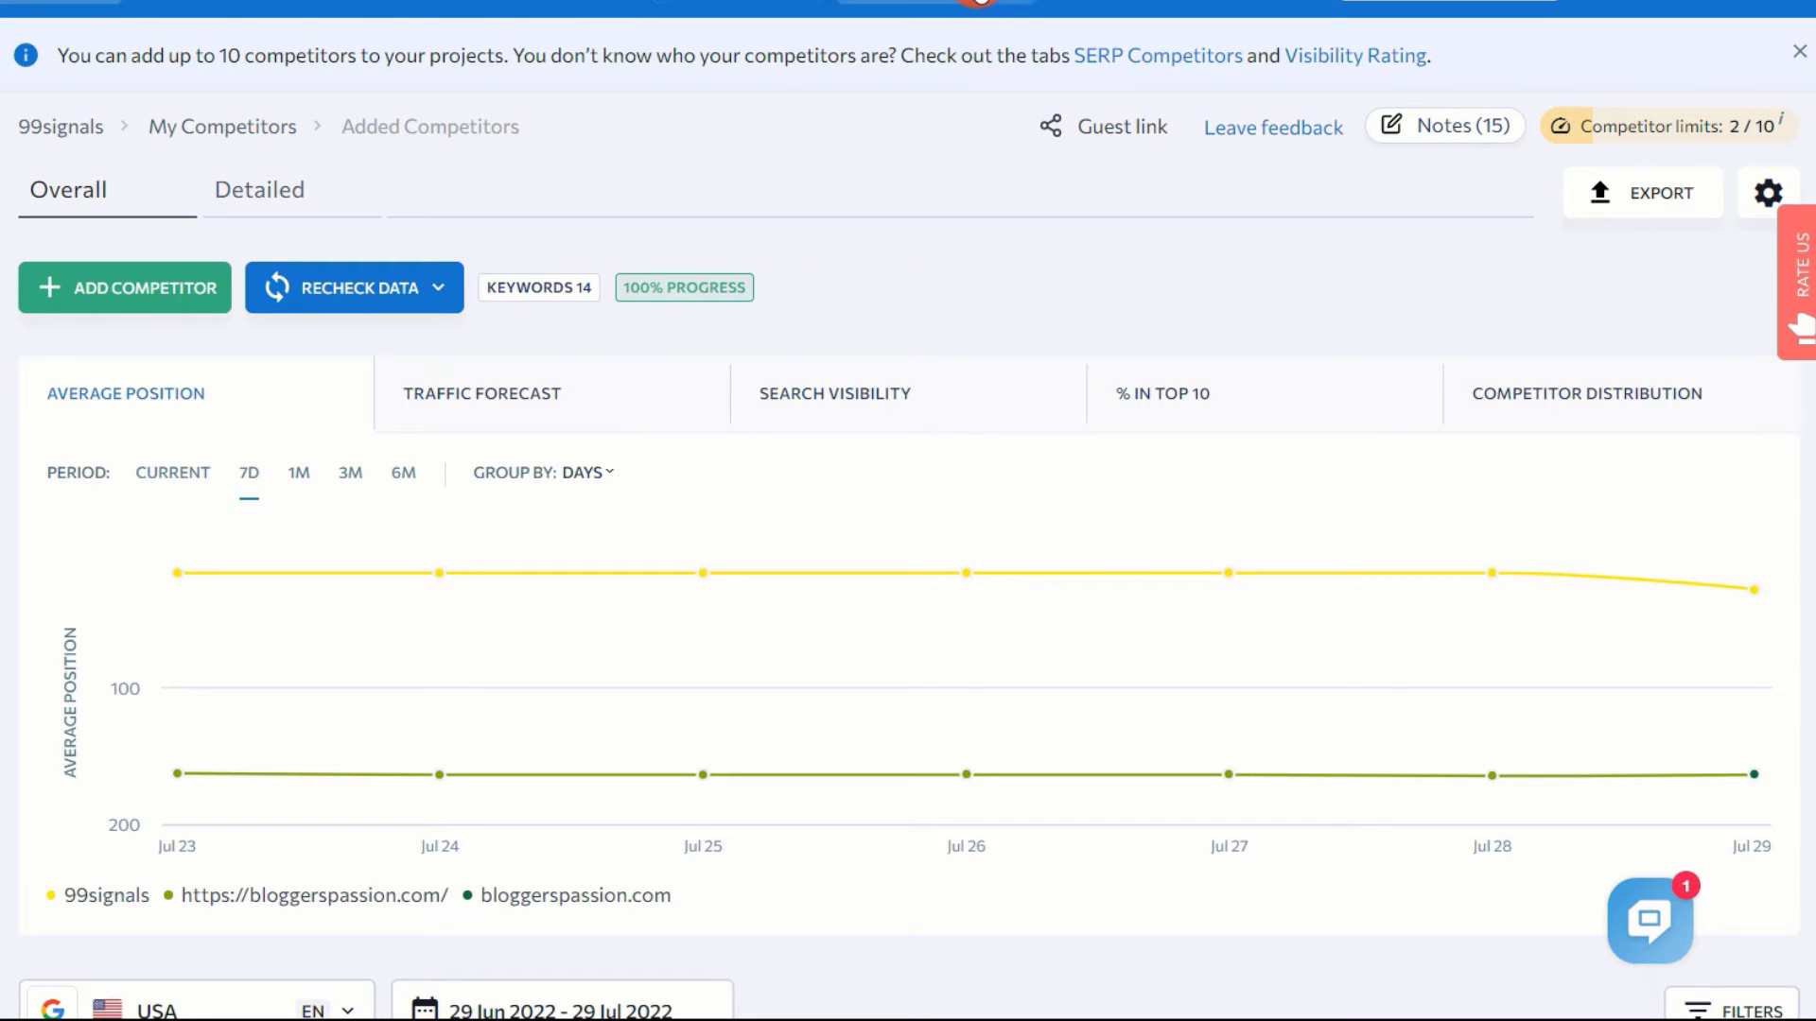
pyautogui.moveTo(1142, 2)
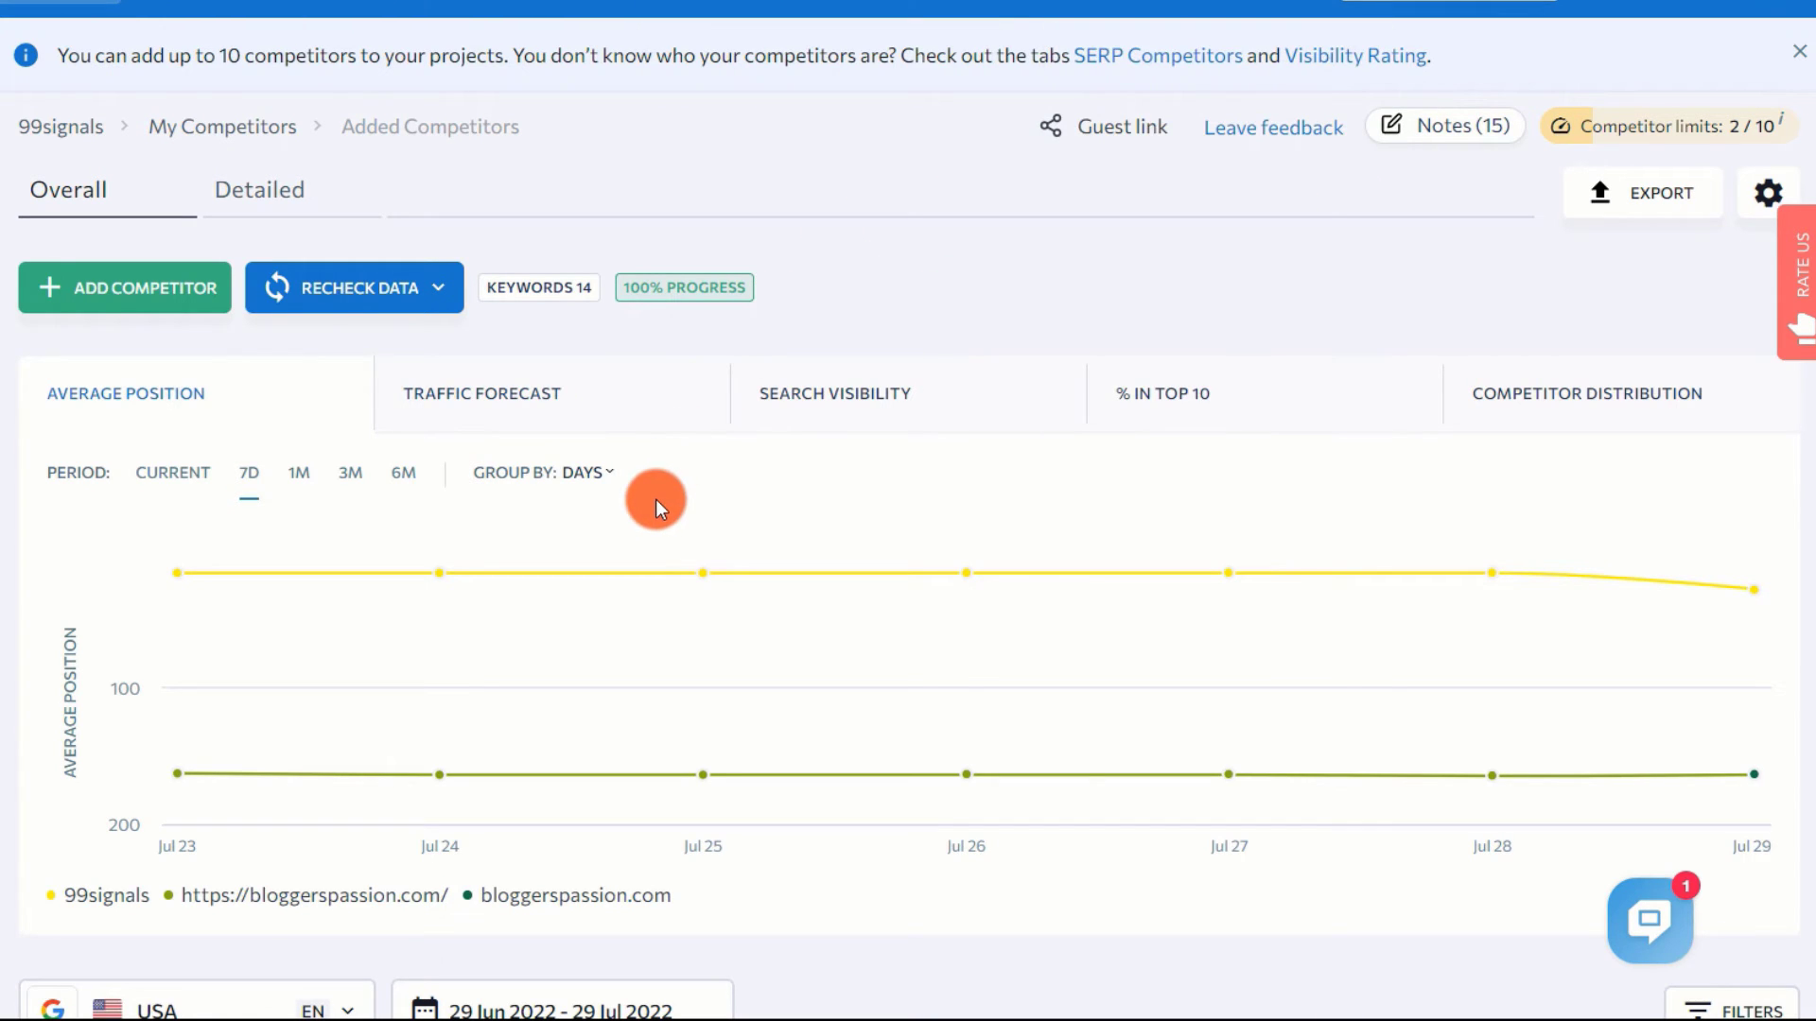
pyautogui.scroll(-1, 655, 502)
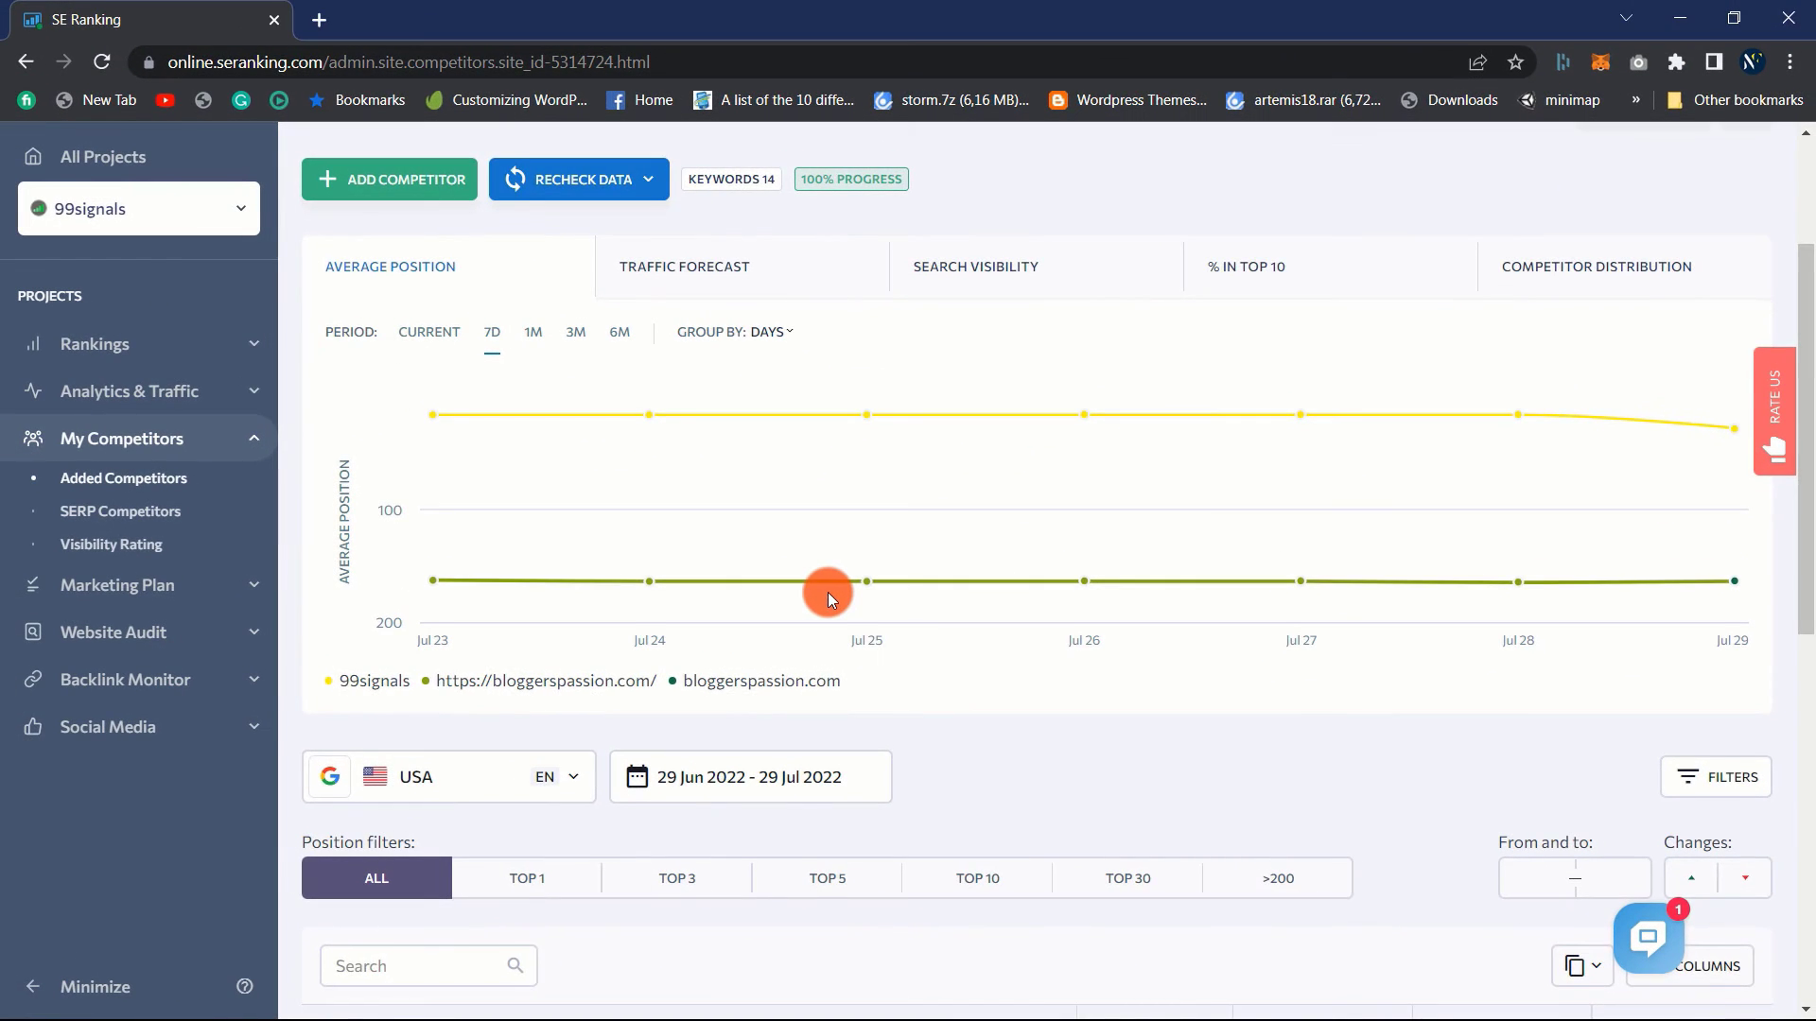
pyautogui.scroll(-2, 674, 677)
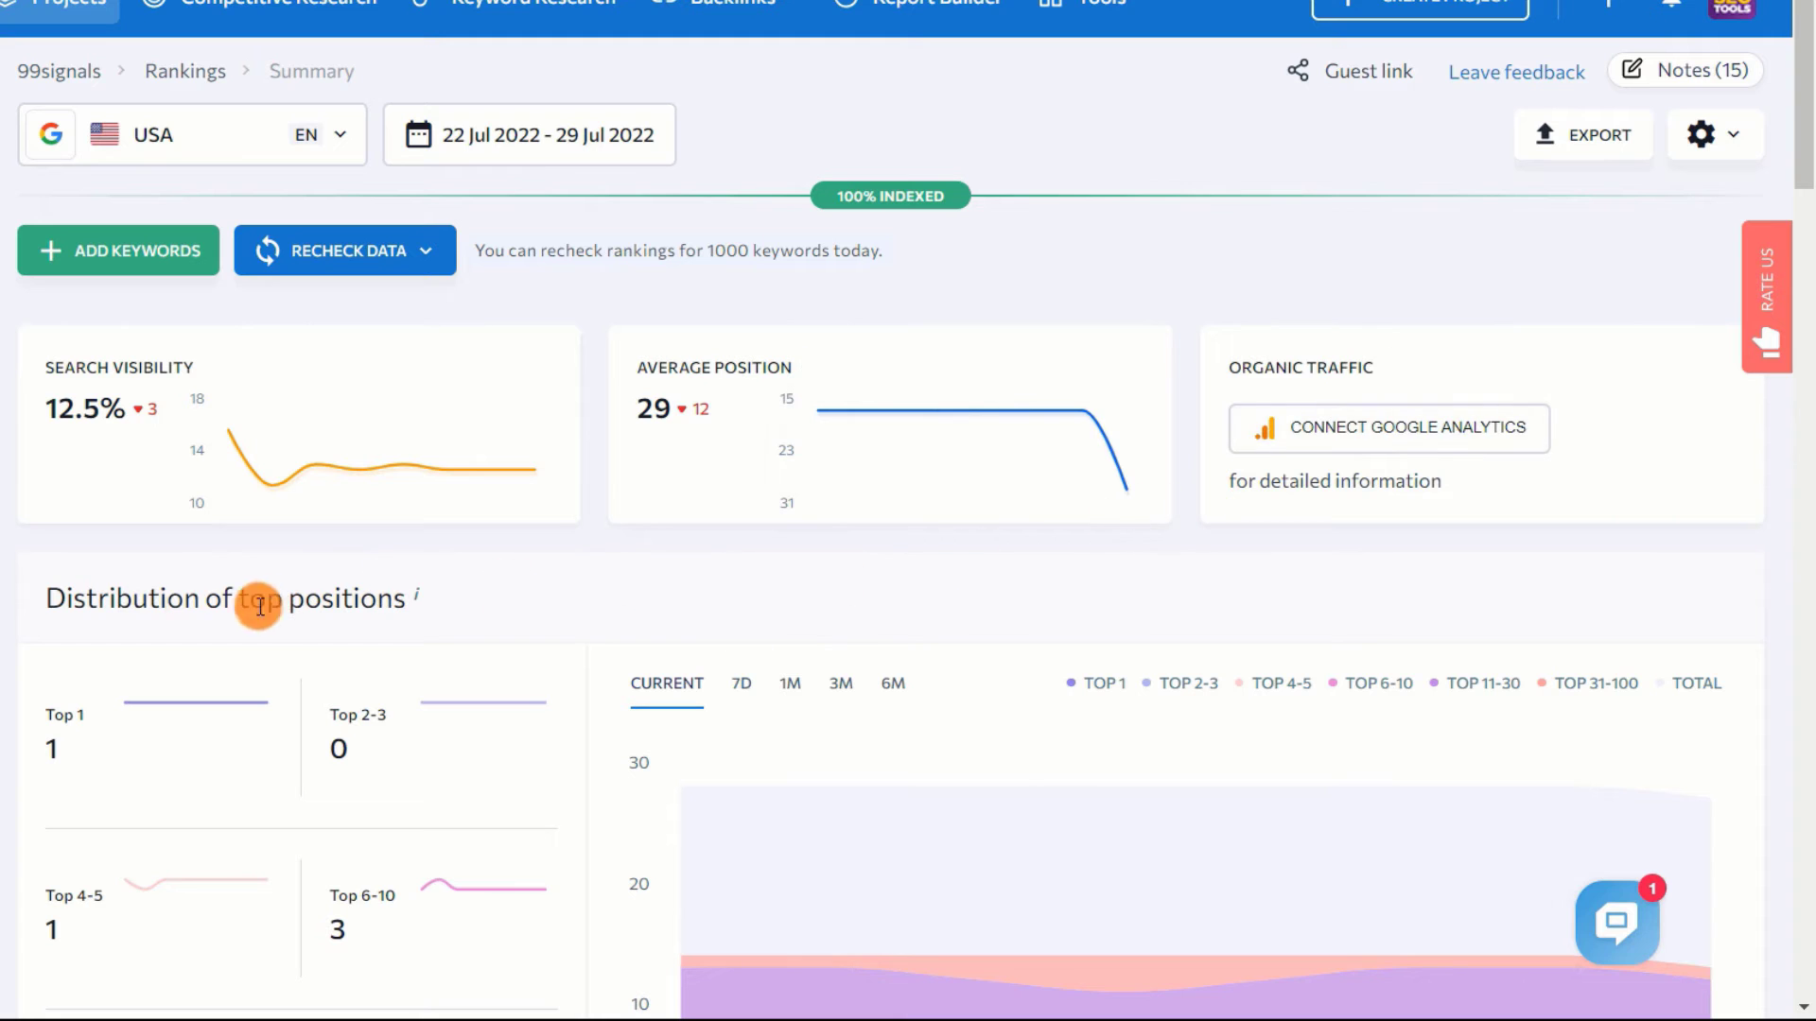
# Review the rankings summary again, from the distribution of top positions through keywords in SERP and keyword overview to the top pages
pyautogui.scroll(-3, 155, 598)
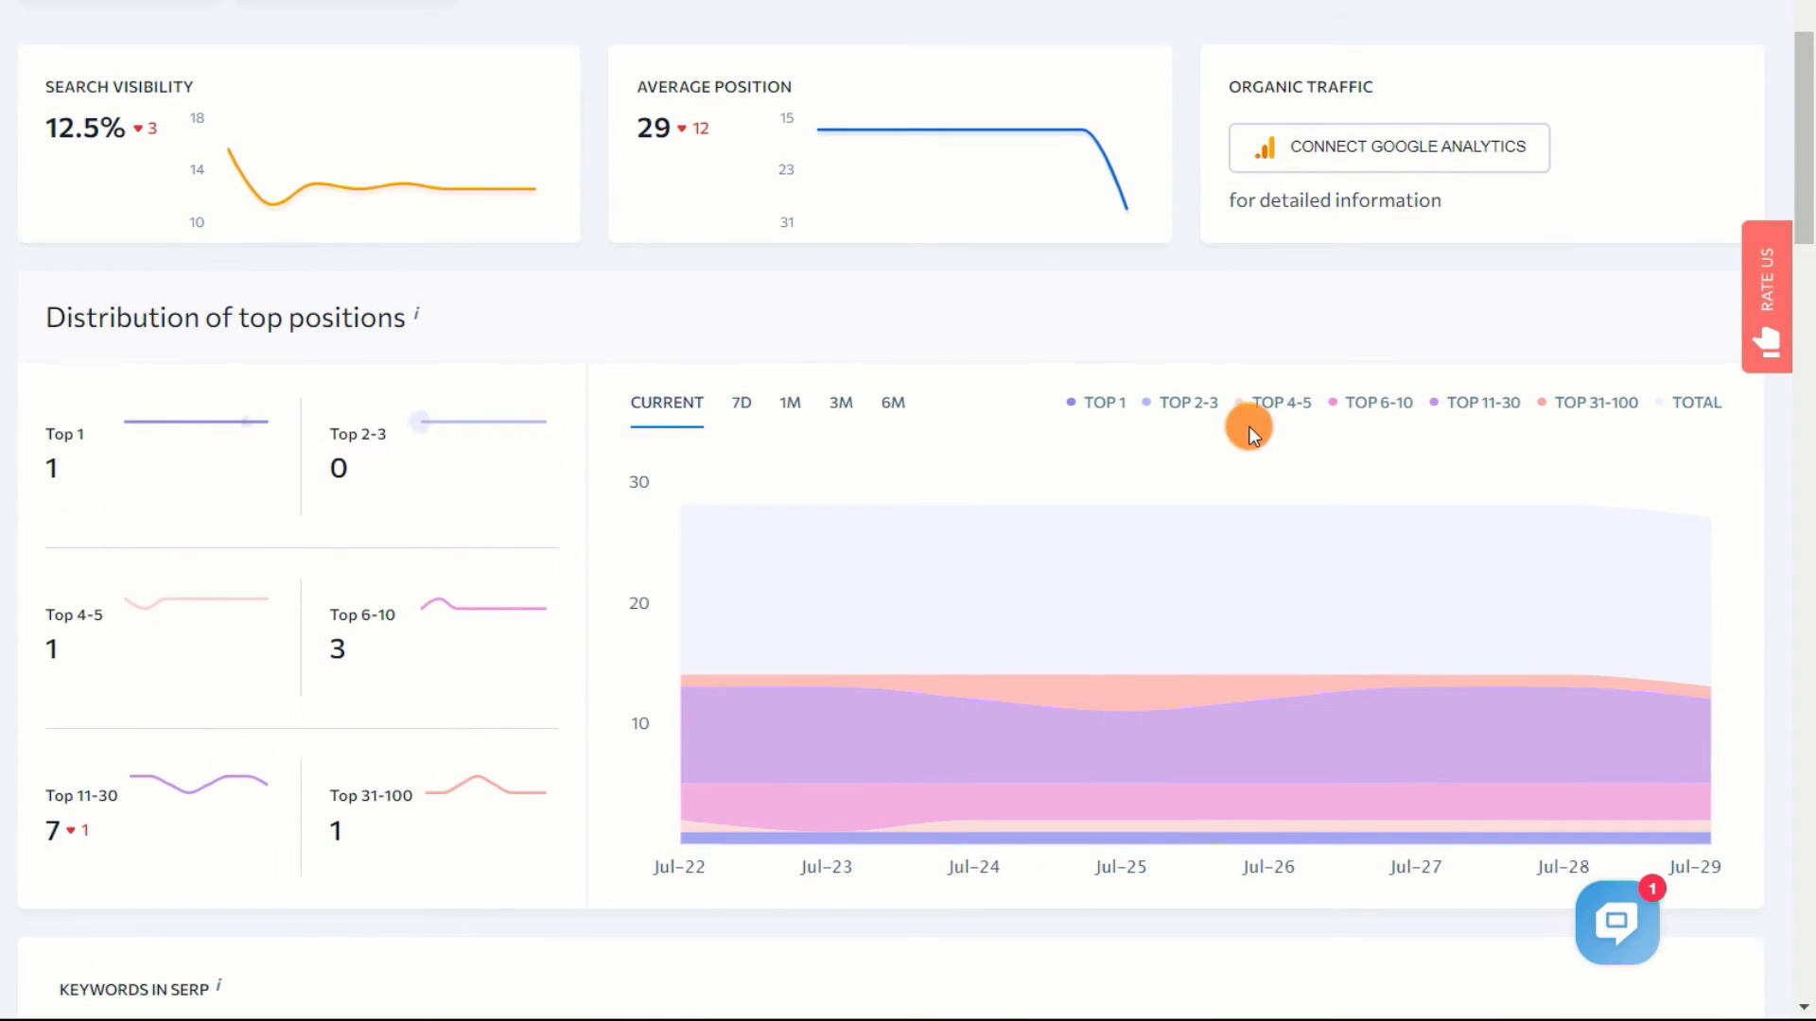
pyautogui.scroll(-7, 592, 338)
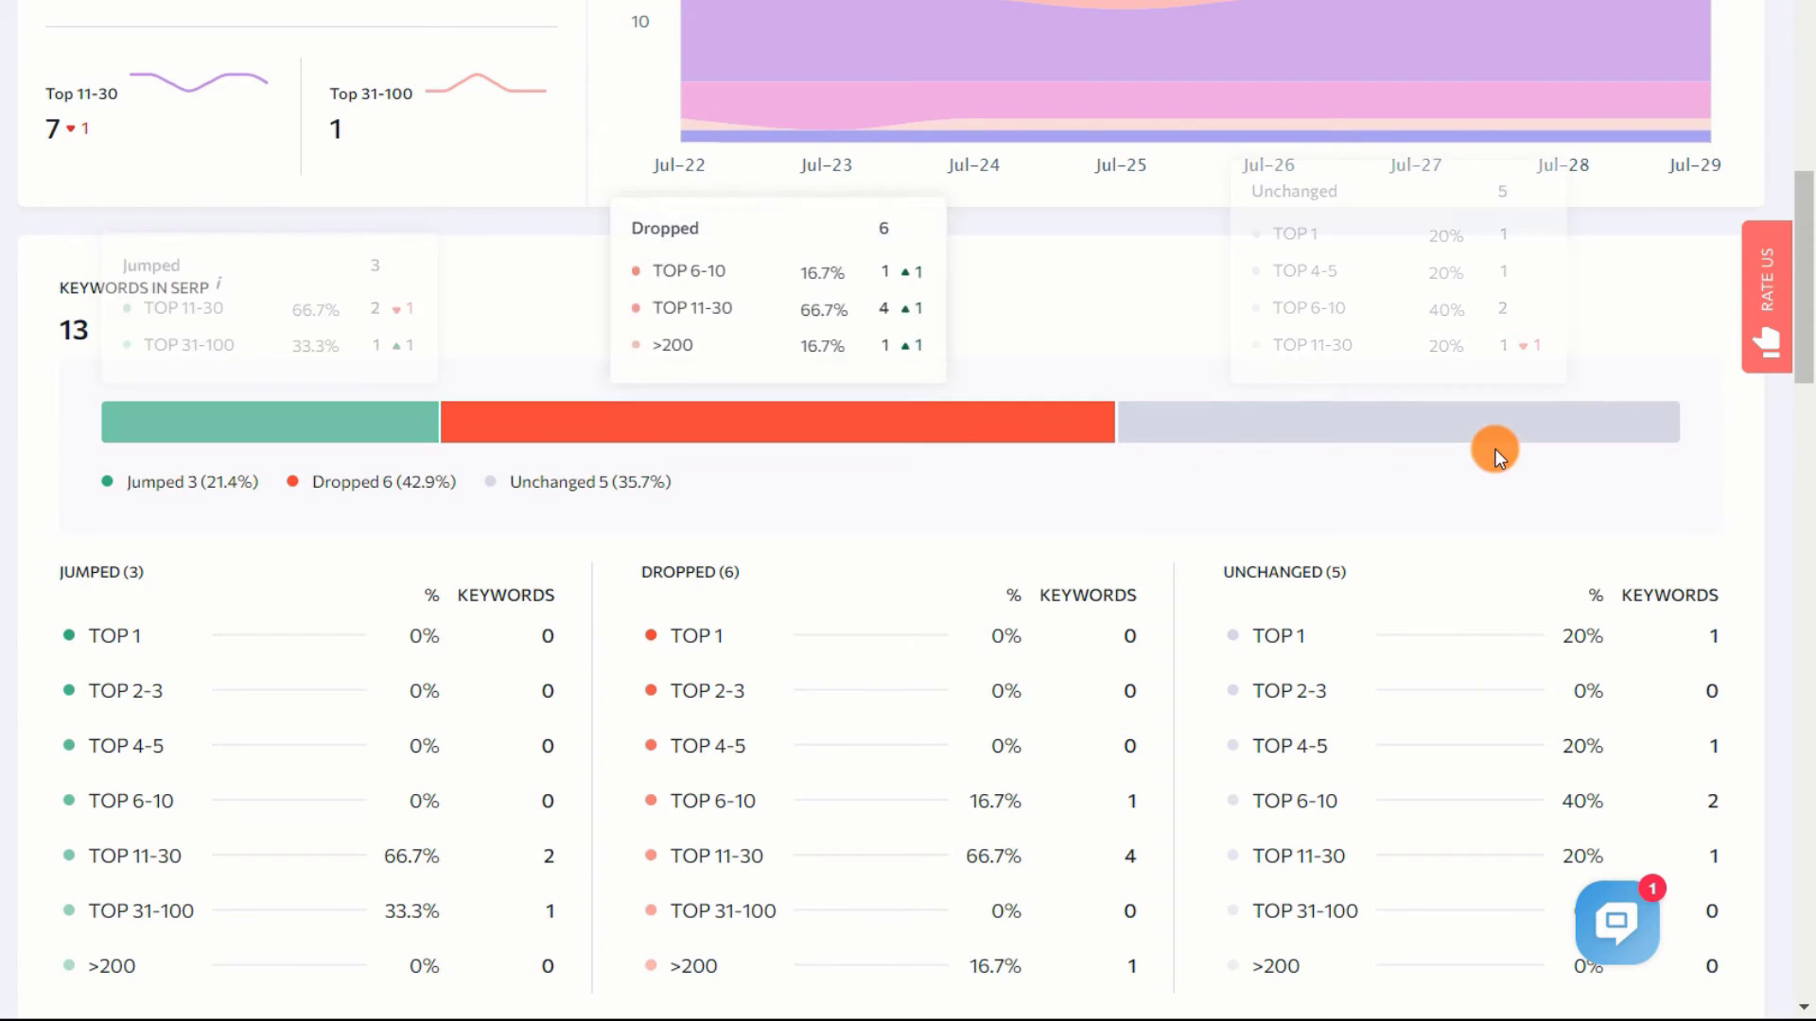
pyautogui.scroll(-1, 863, 571)
pyautogui.scroll(-3, 862, 571)
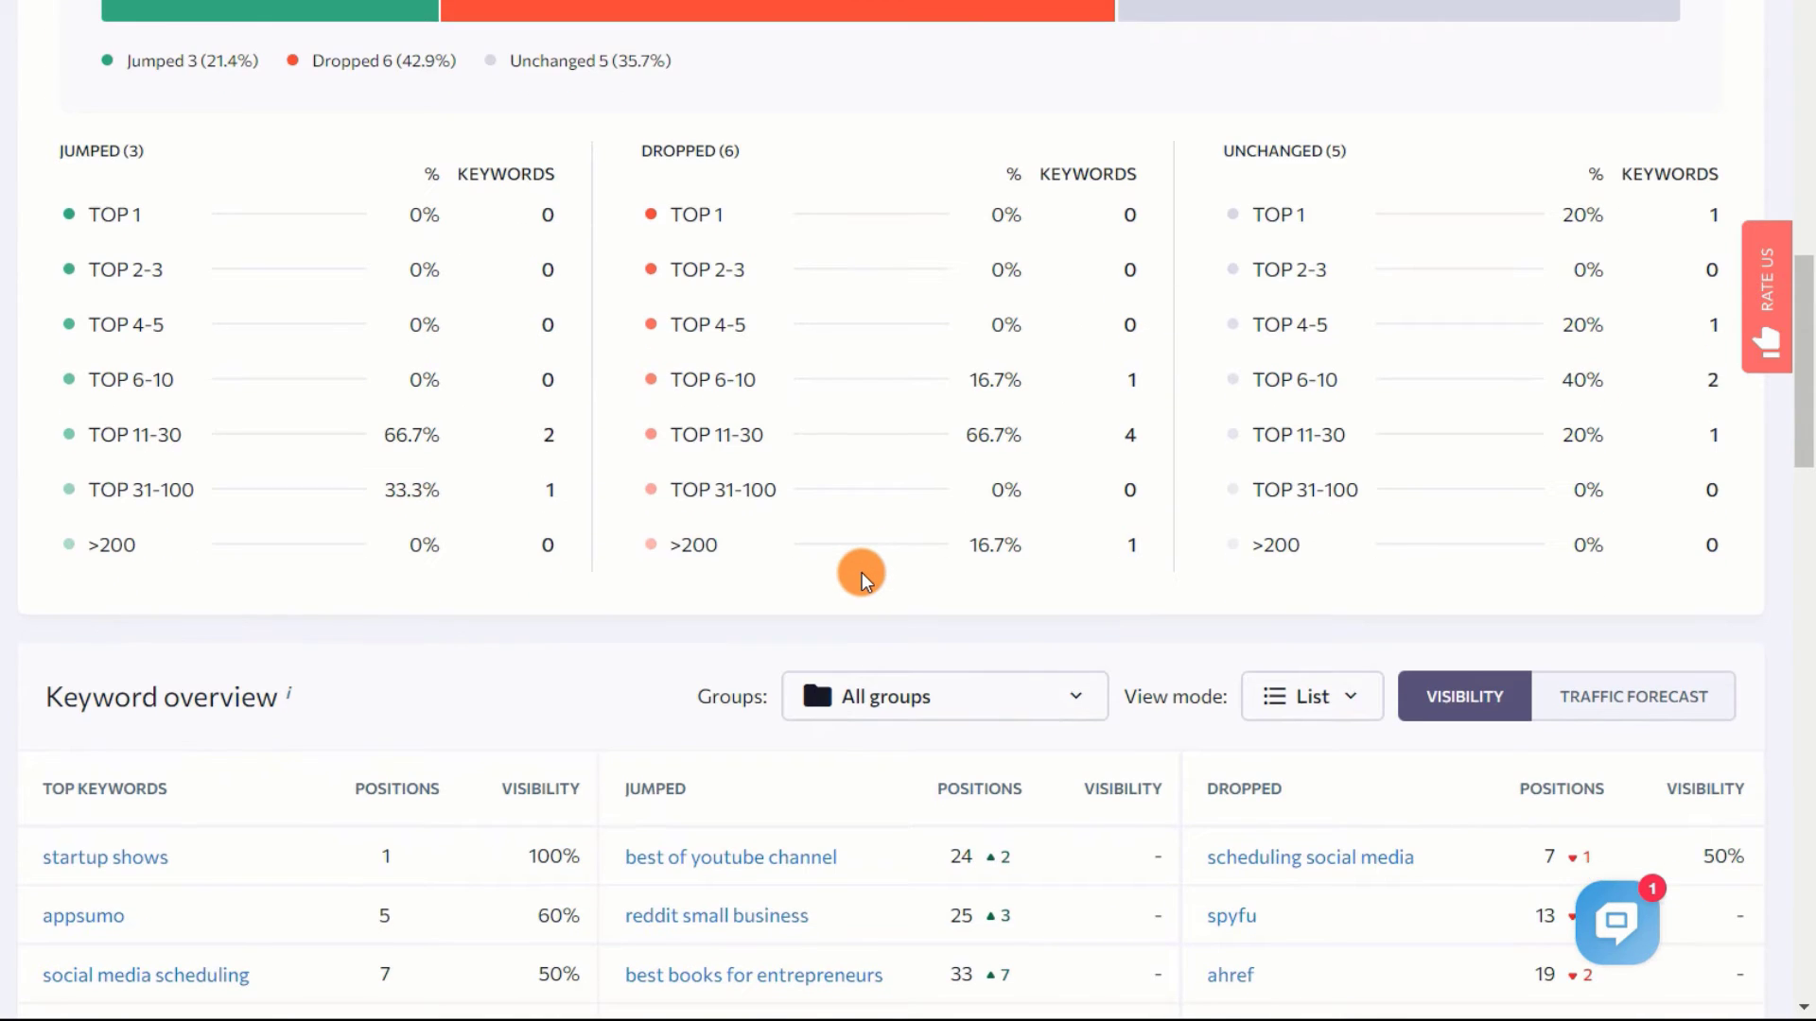
pyautogui.scroll(-4, 861, 572)
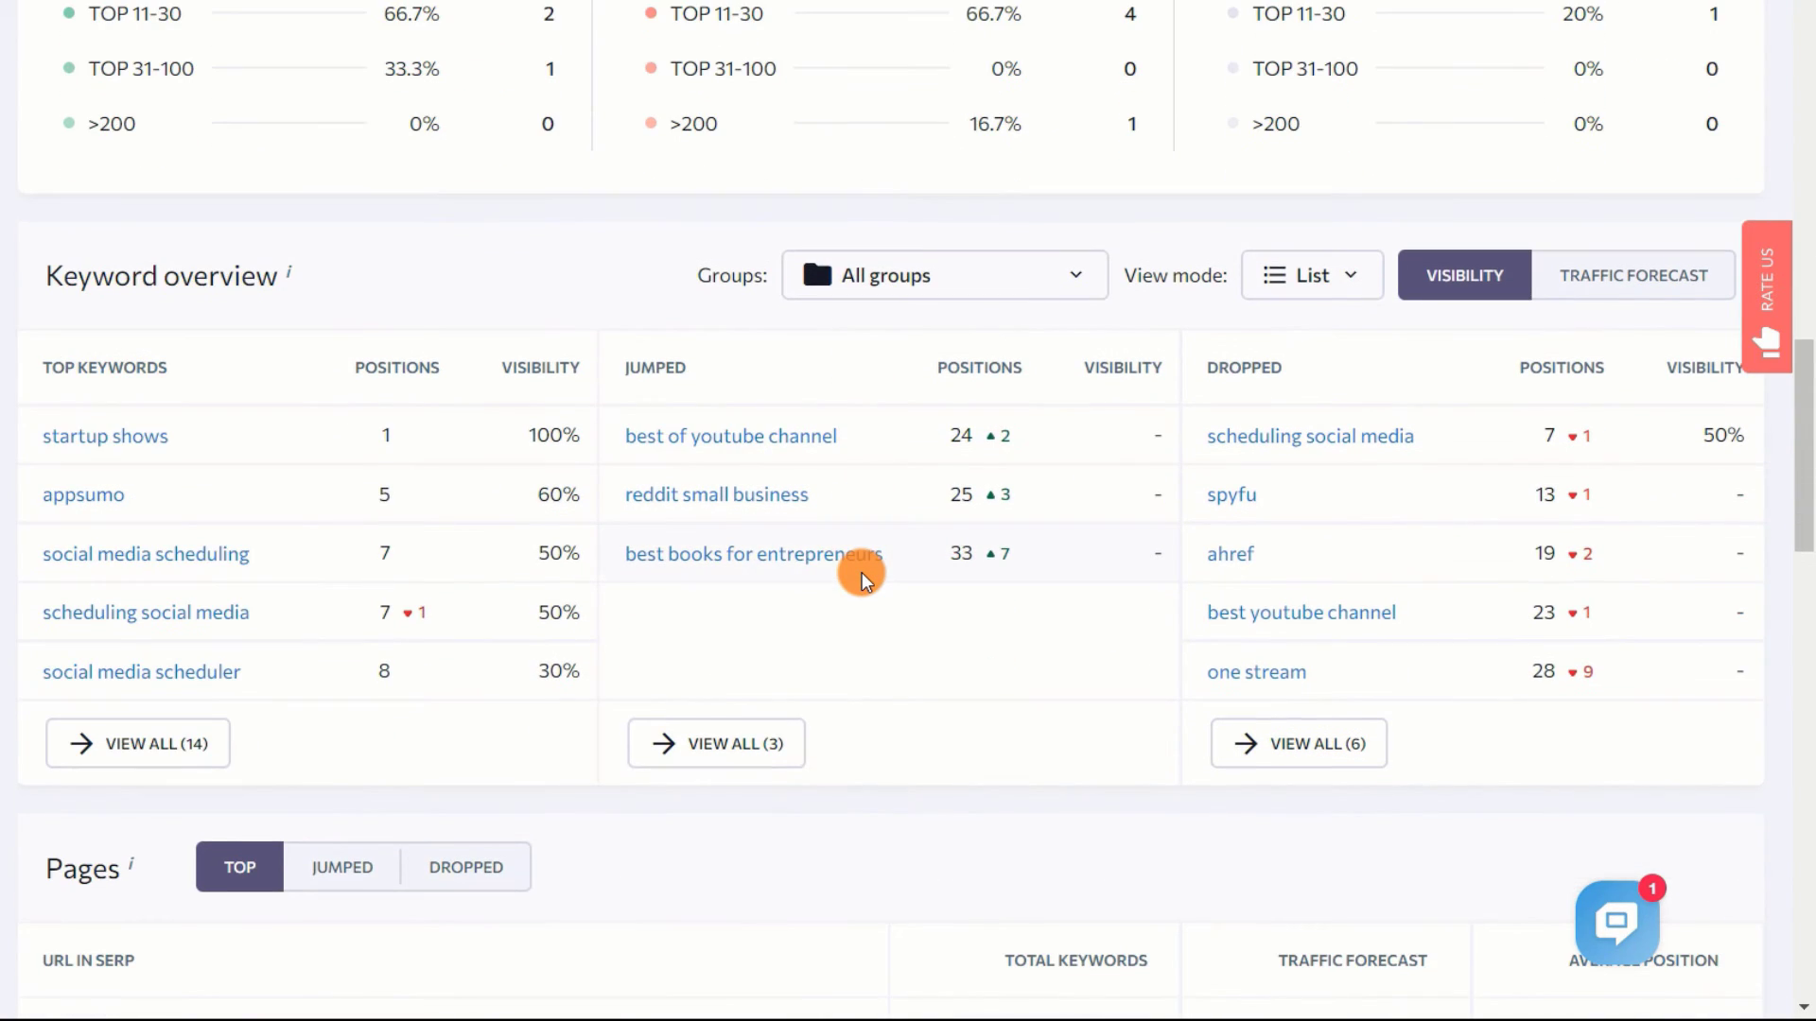
pyautogui.scroll(-5, 861, 571)
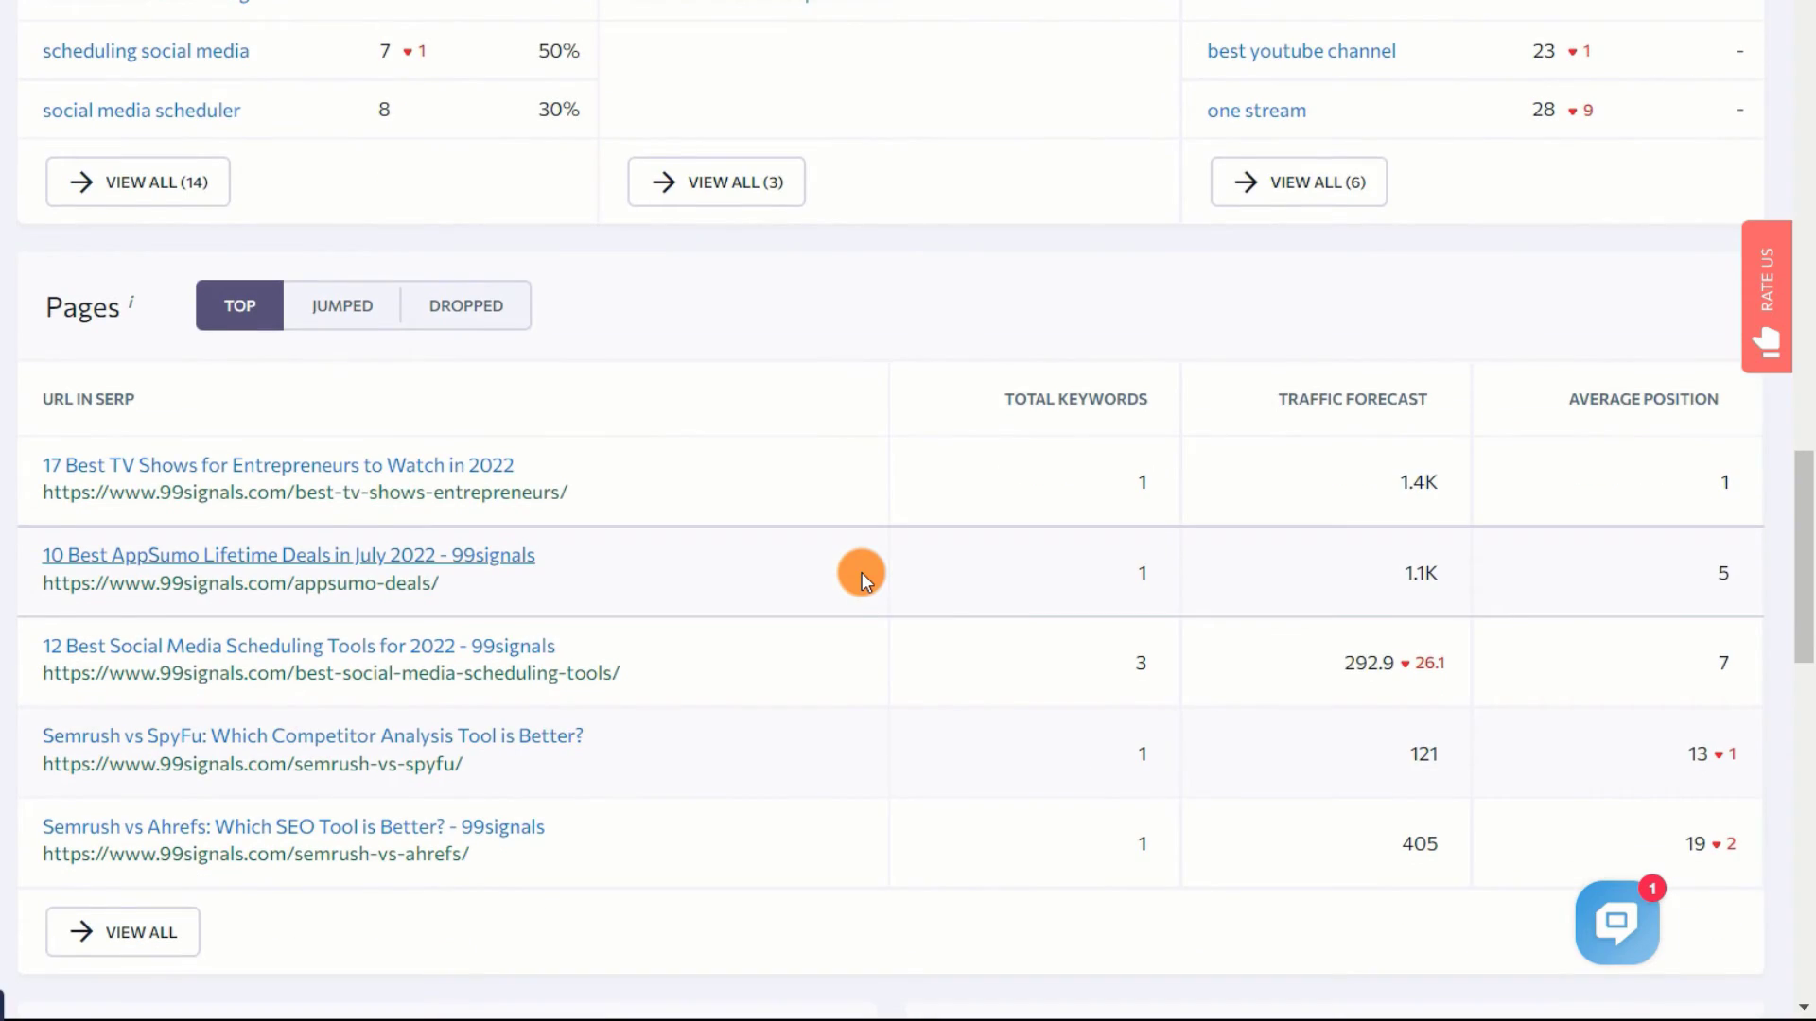
pyautogui.scroll(10, 861, 571)
# Review the detailed keyword positions, show the table's filter options and check the available choices for the keyword group
pyautogui.scroll(-1, 669, 760)
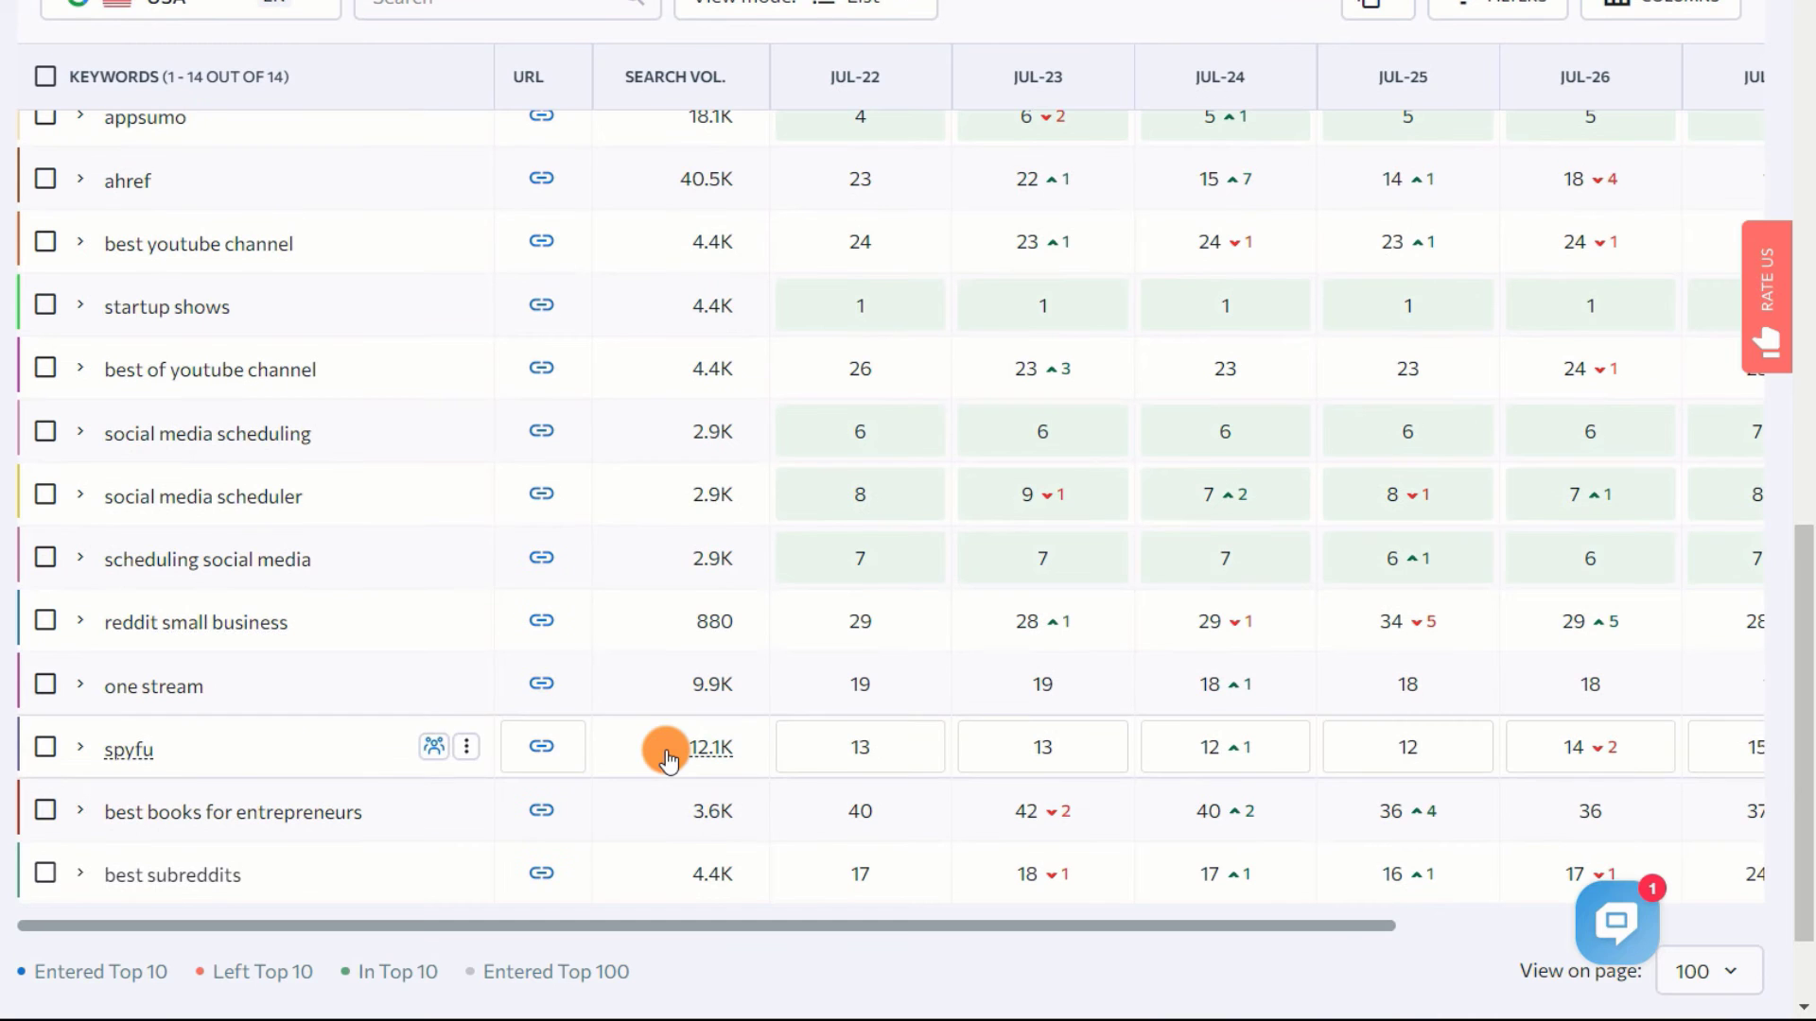
pyautogui.scroll(2, 669, 760)
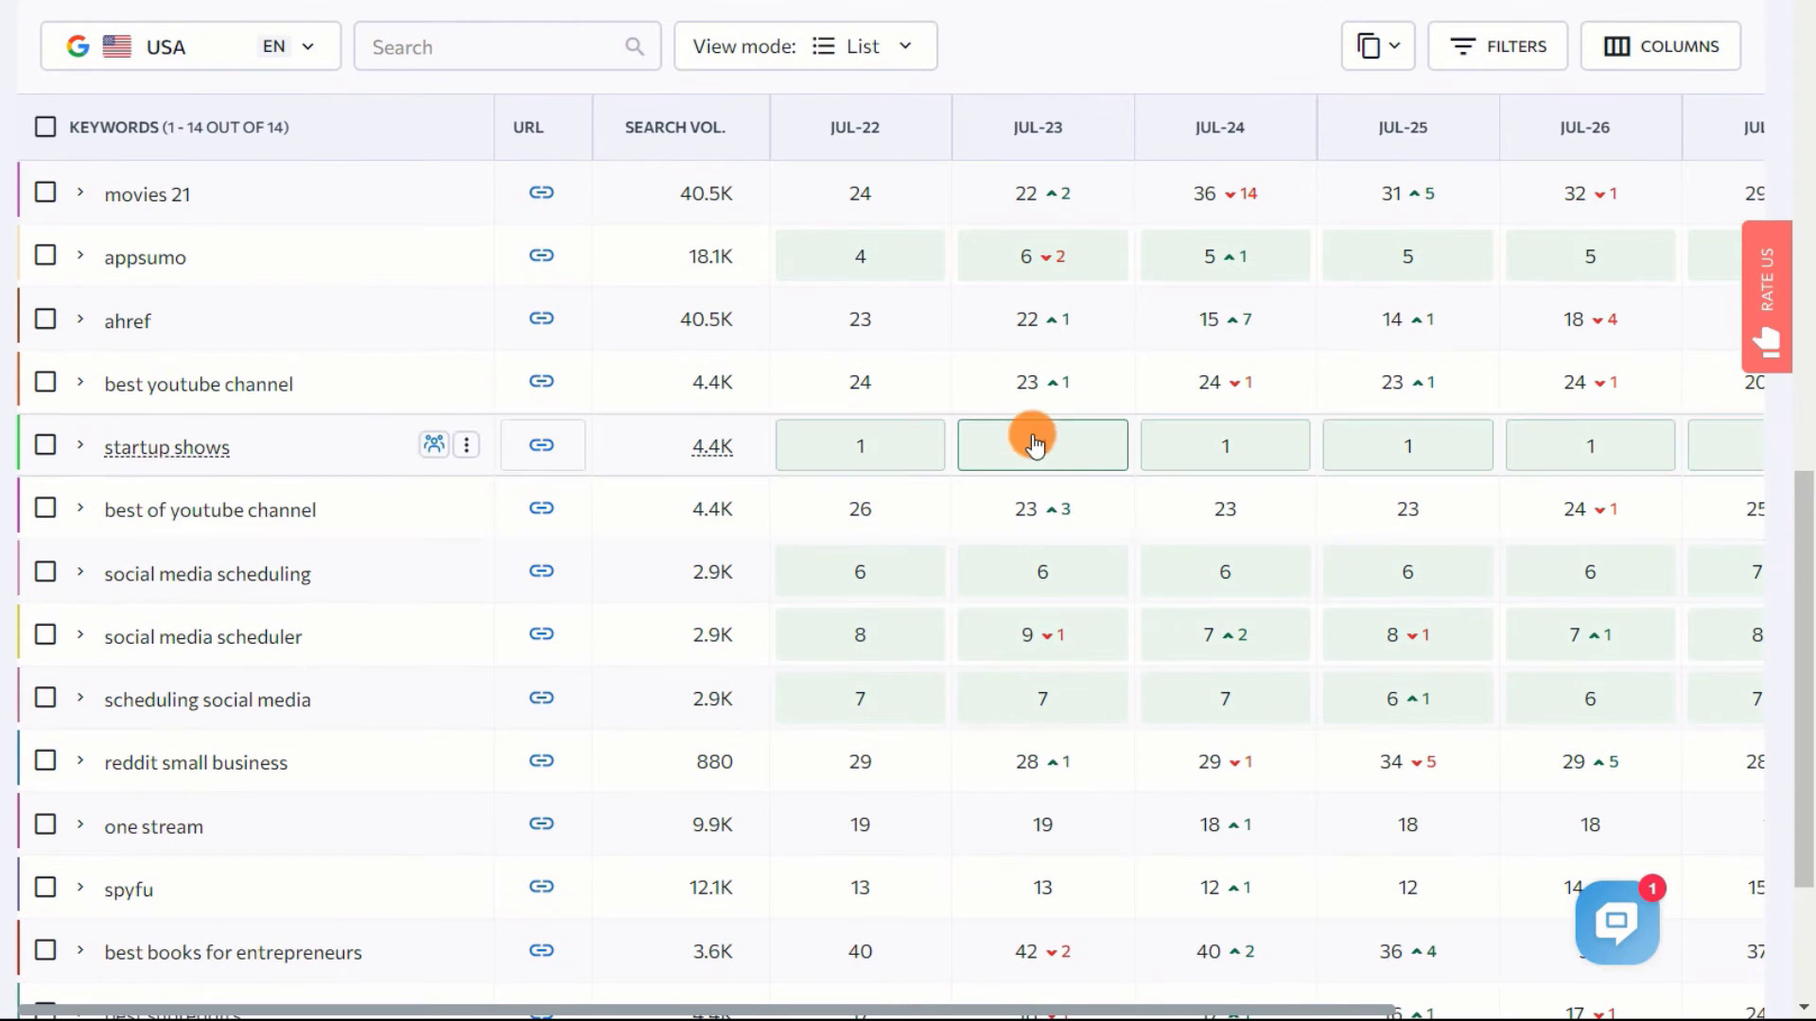
pyautogui.scroll(5, 949, 549)
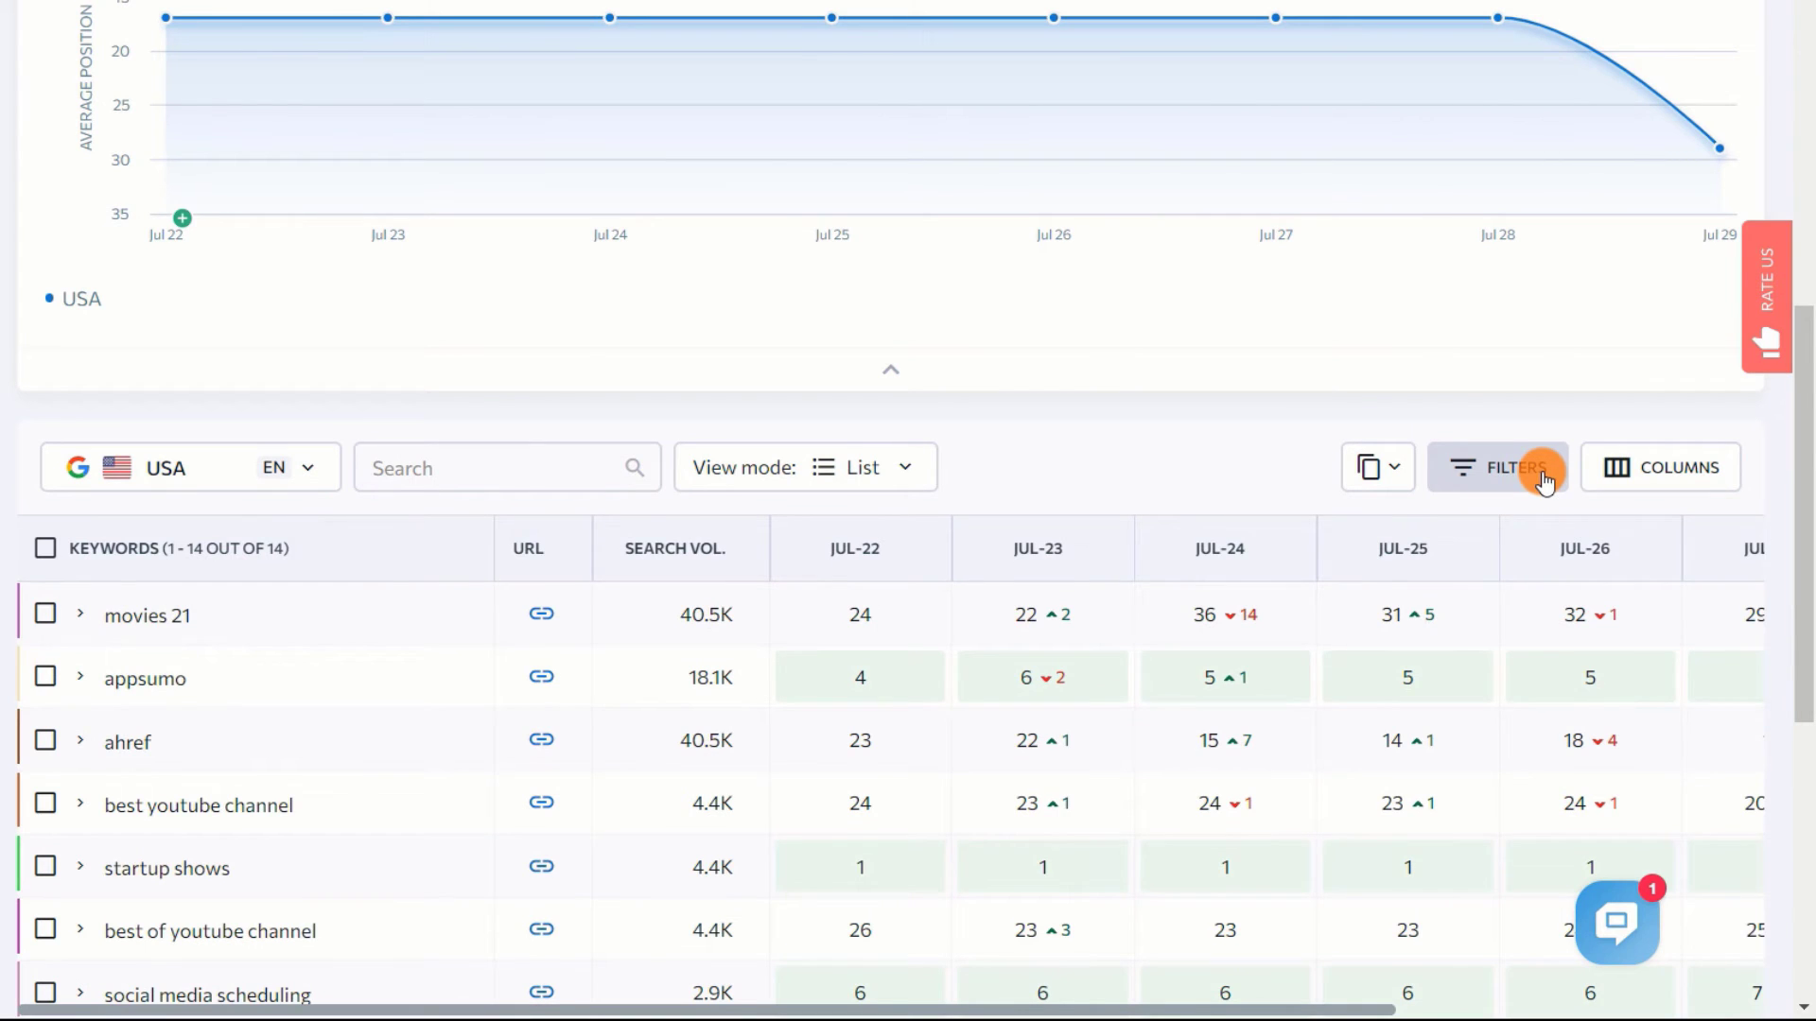
pyautogui.click(1542, 479)
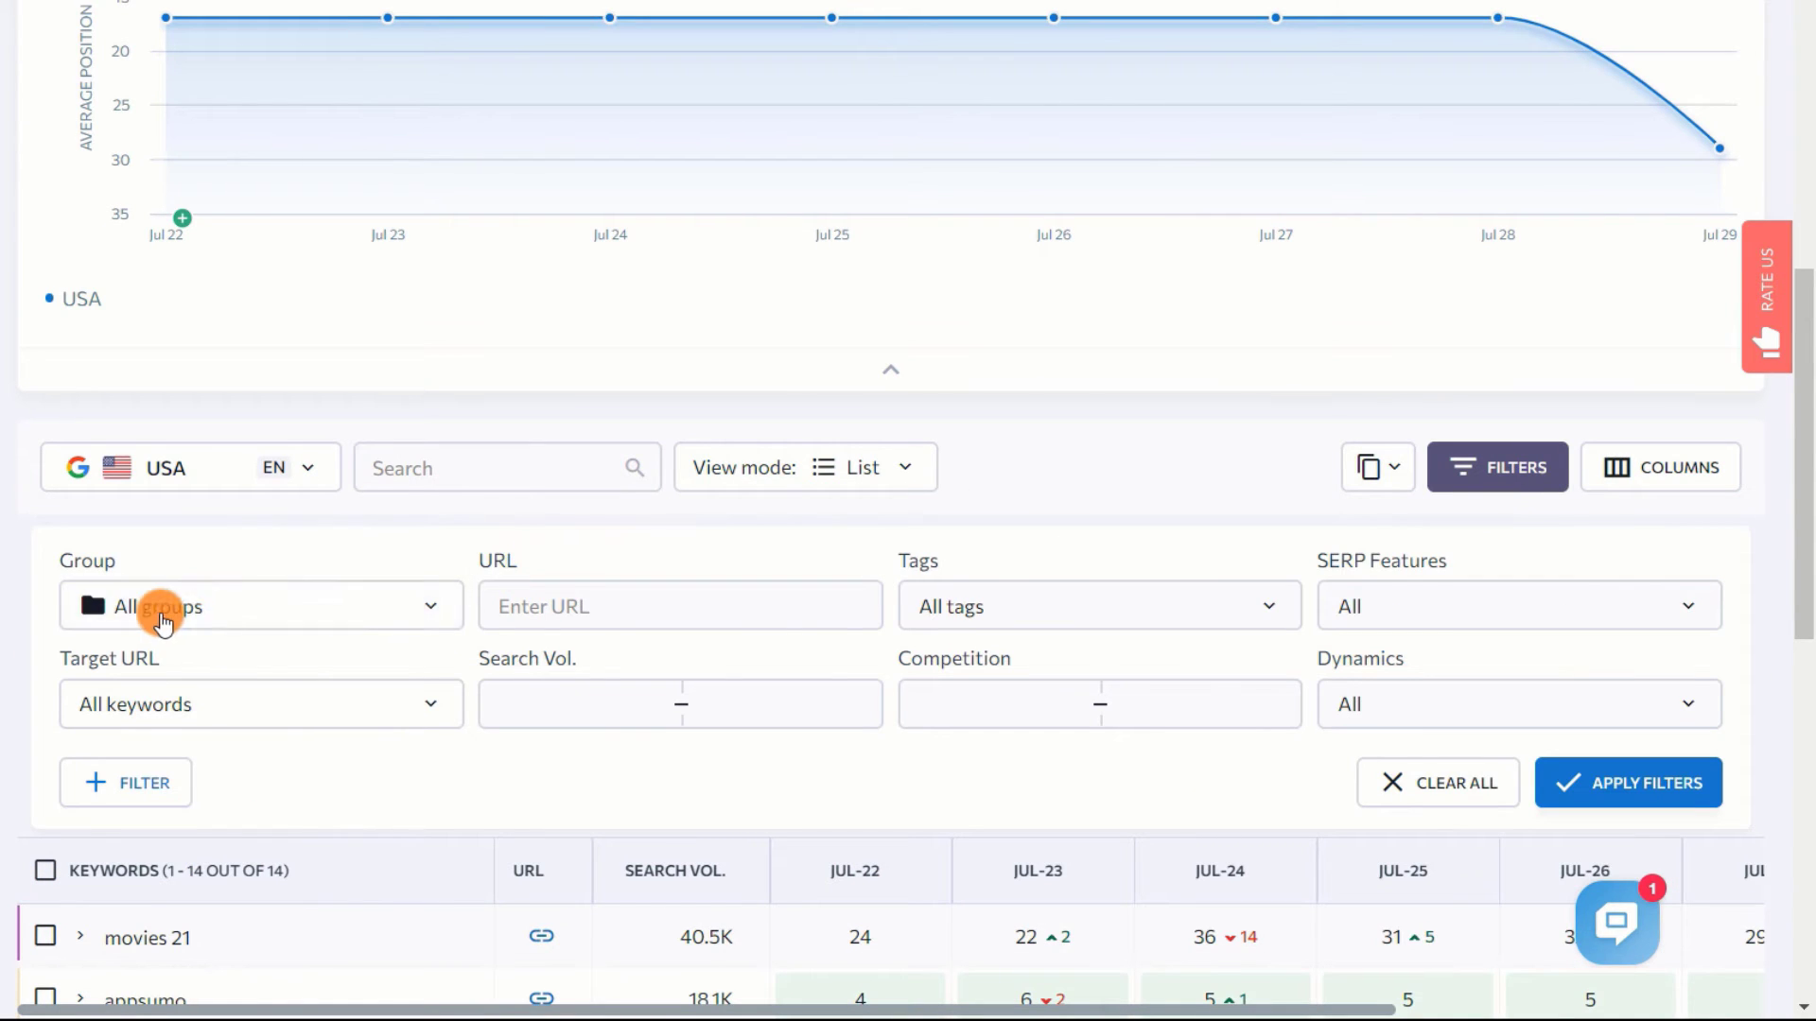
pyautogui.click(433, 610)
pyautogui.click(434, 615)
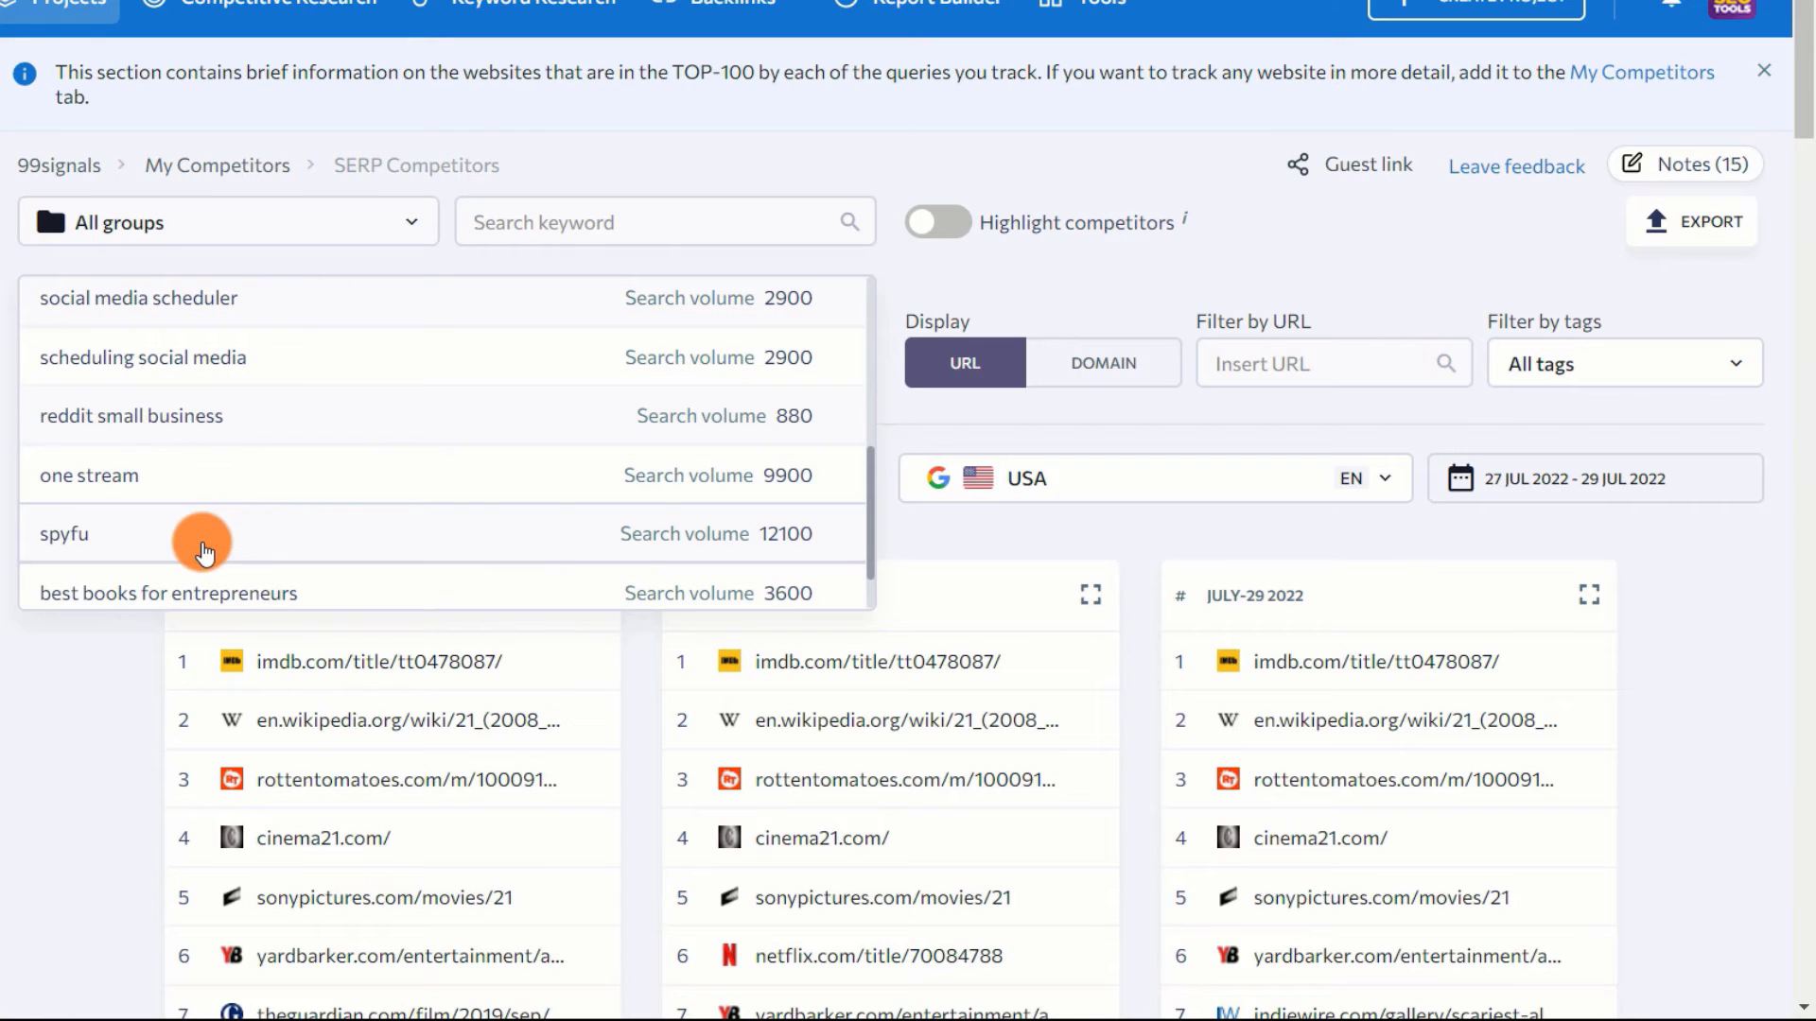
# Show the SERP competitors for the keyword spyfu and examine the top-ranking pages by date
pyautogui.click(142, 544)
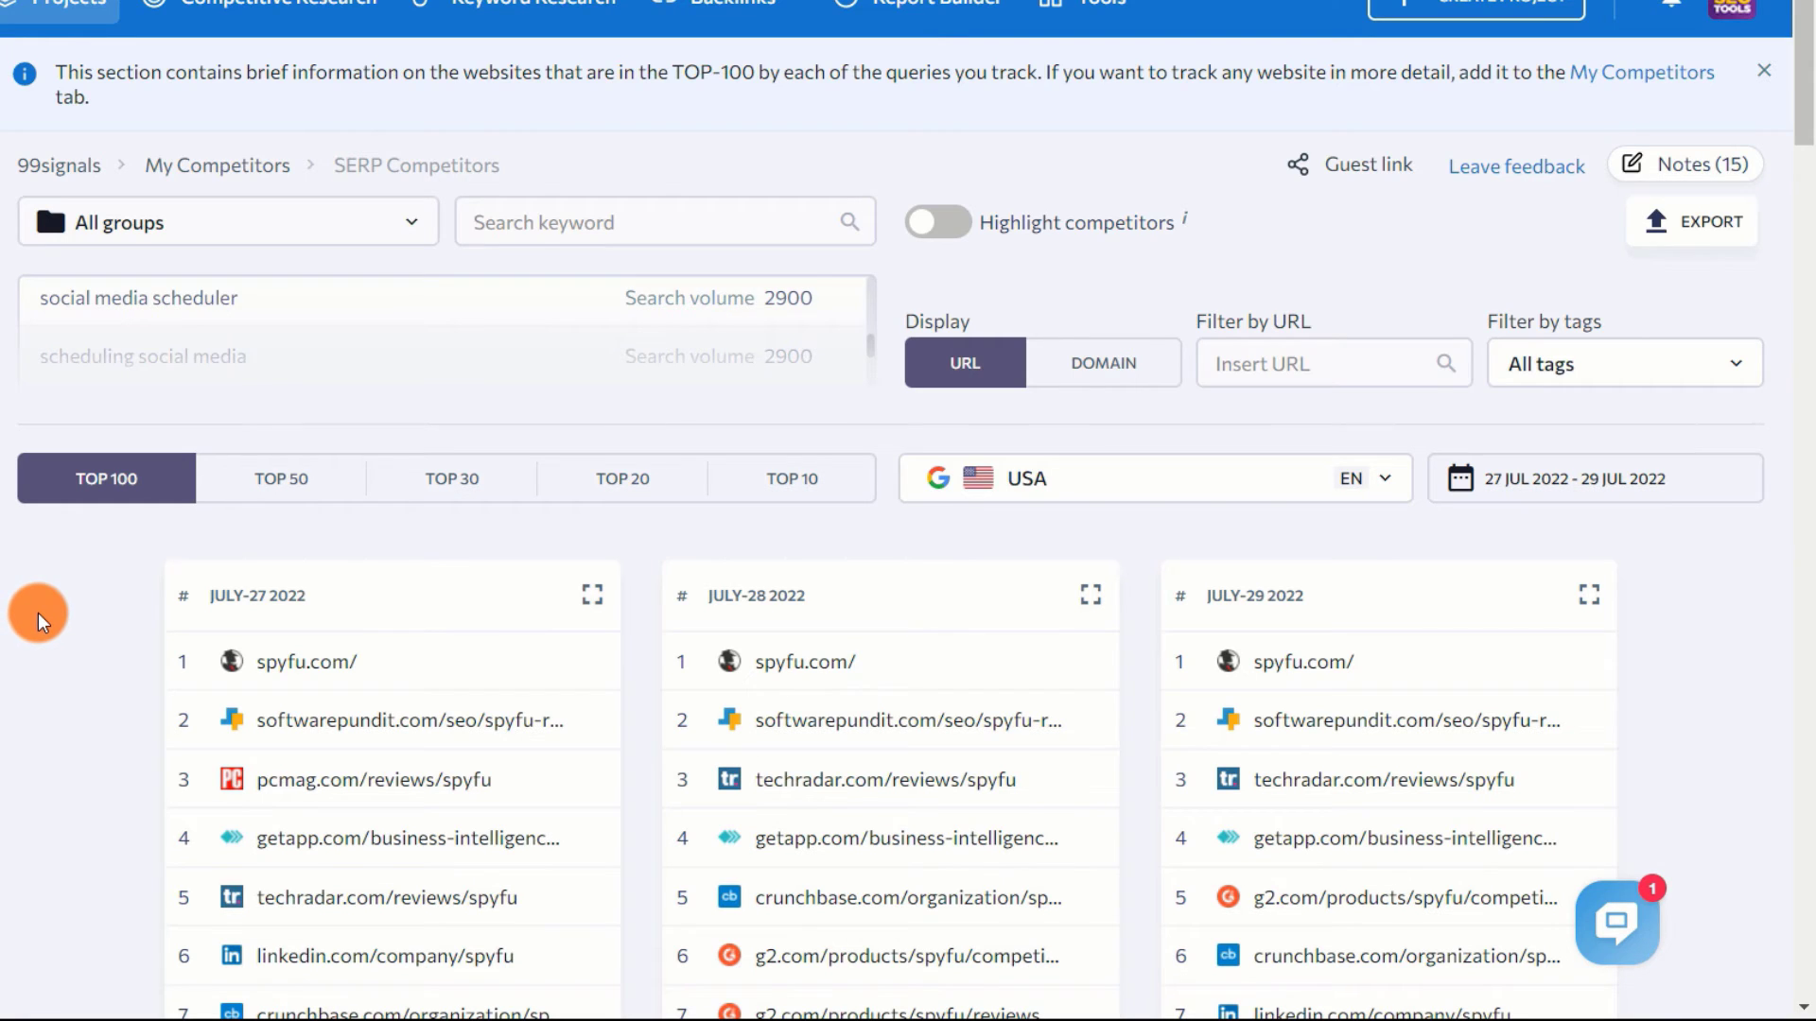
pyautogui.scroll(-2, 57, 602)
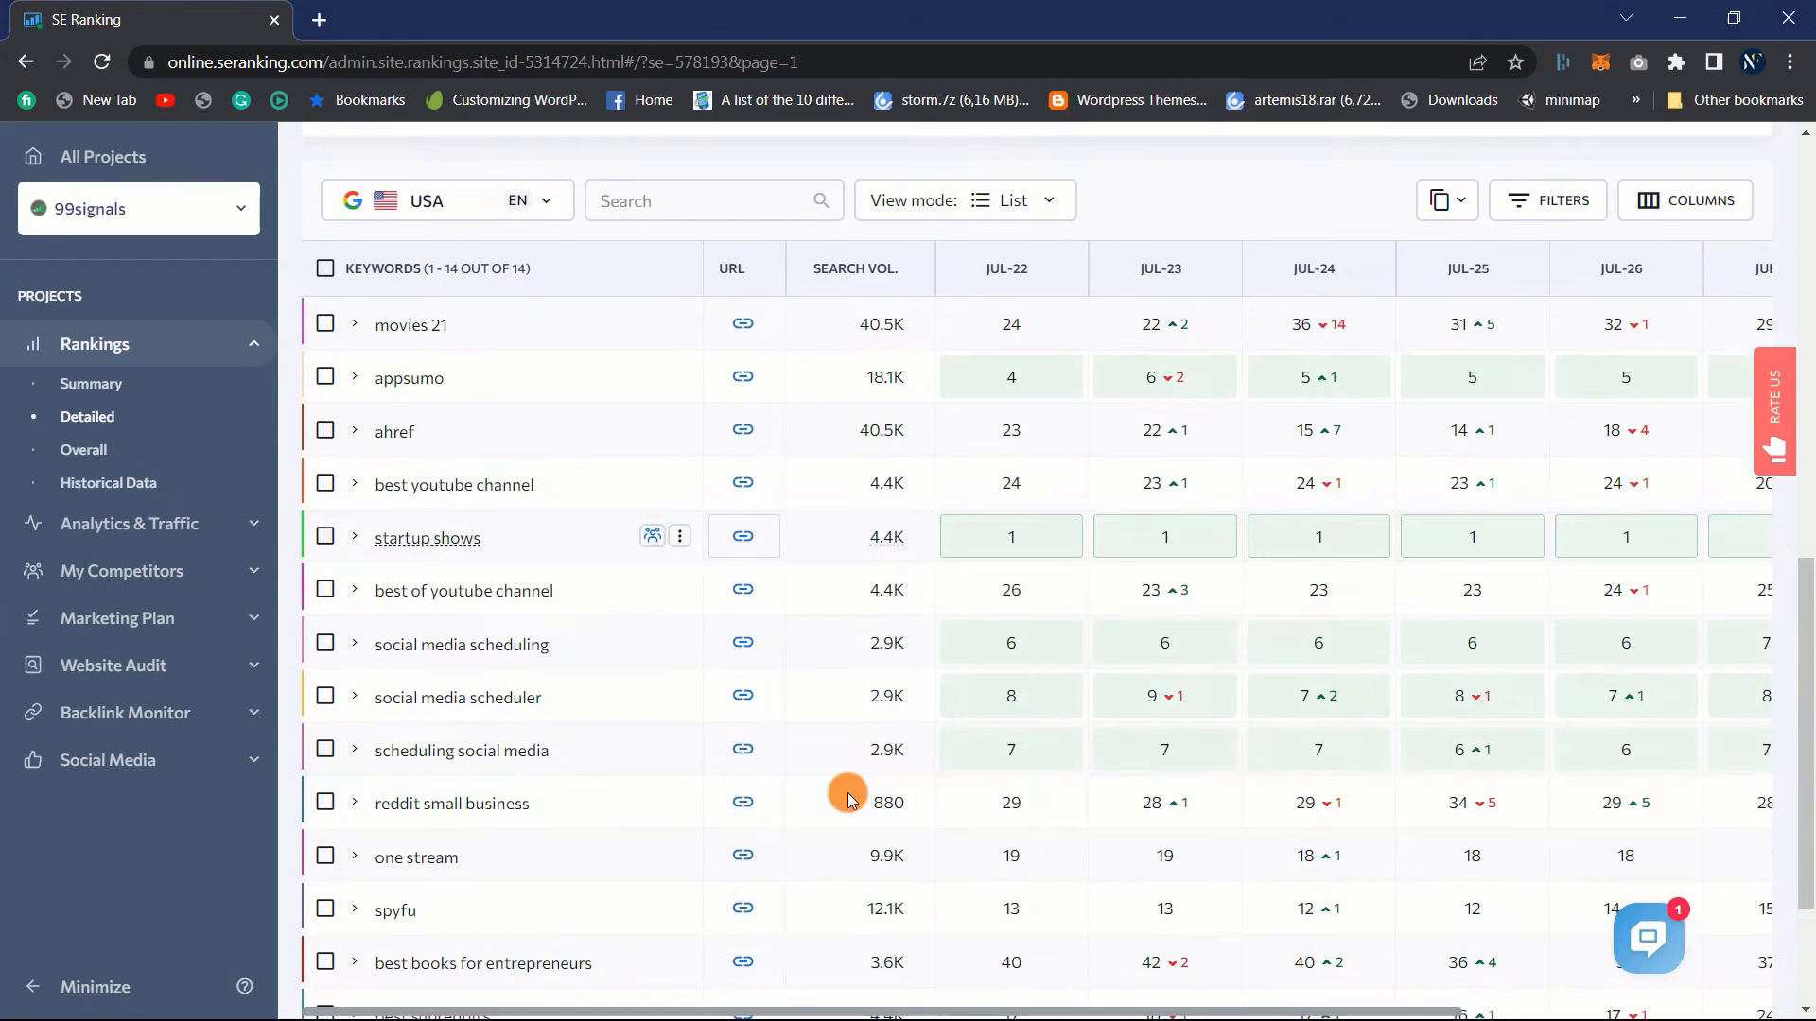
# Review the daily positions of the tracked keywords in the detailed rankings table of the 99signals project
pyautogui.scroll(-3, 845, 794)
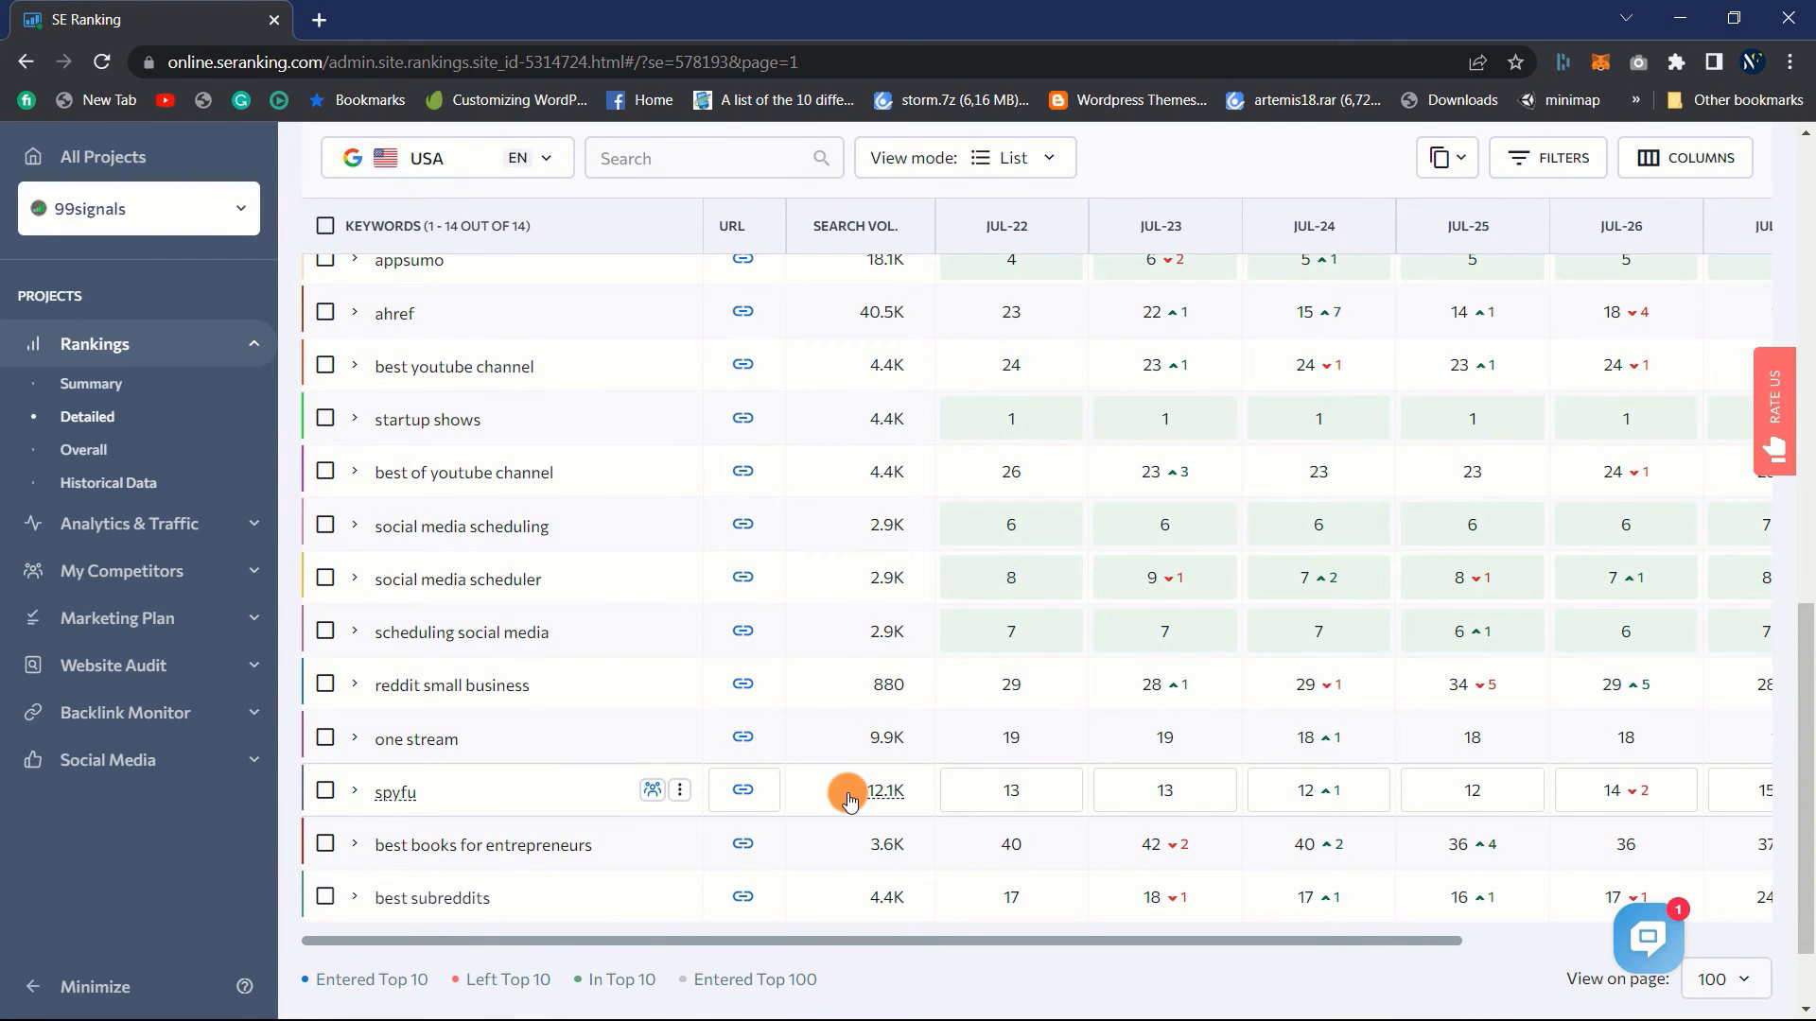
pyautogui.scroll(2, 844, 794)
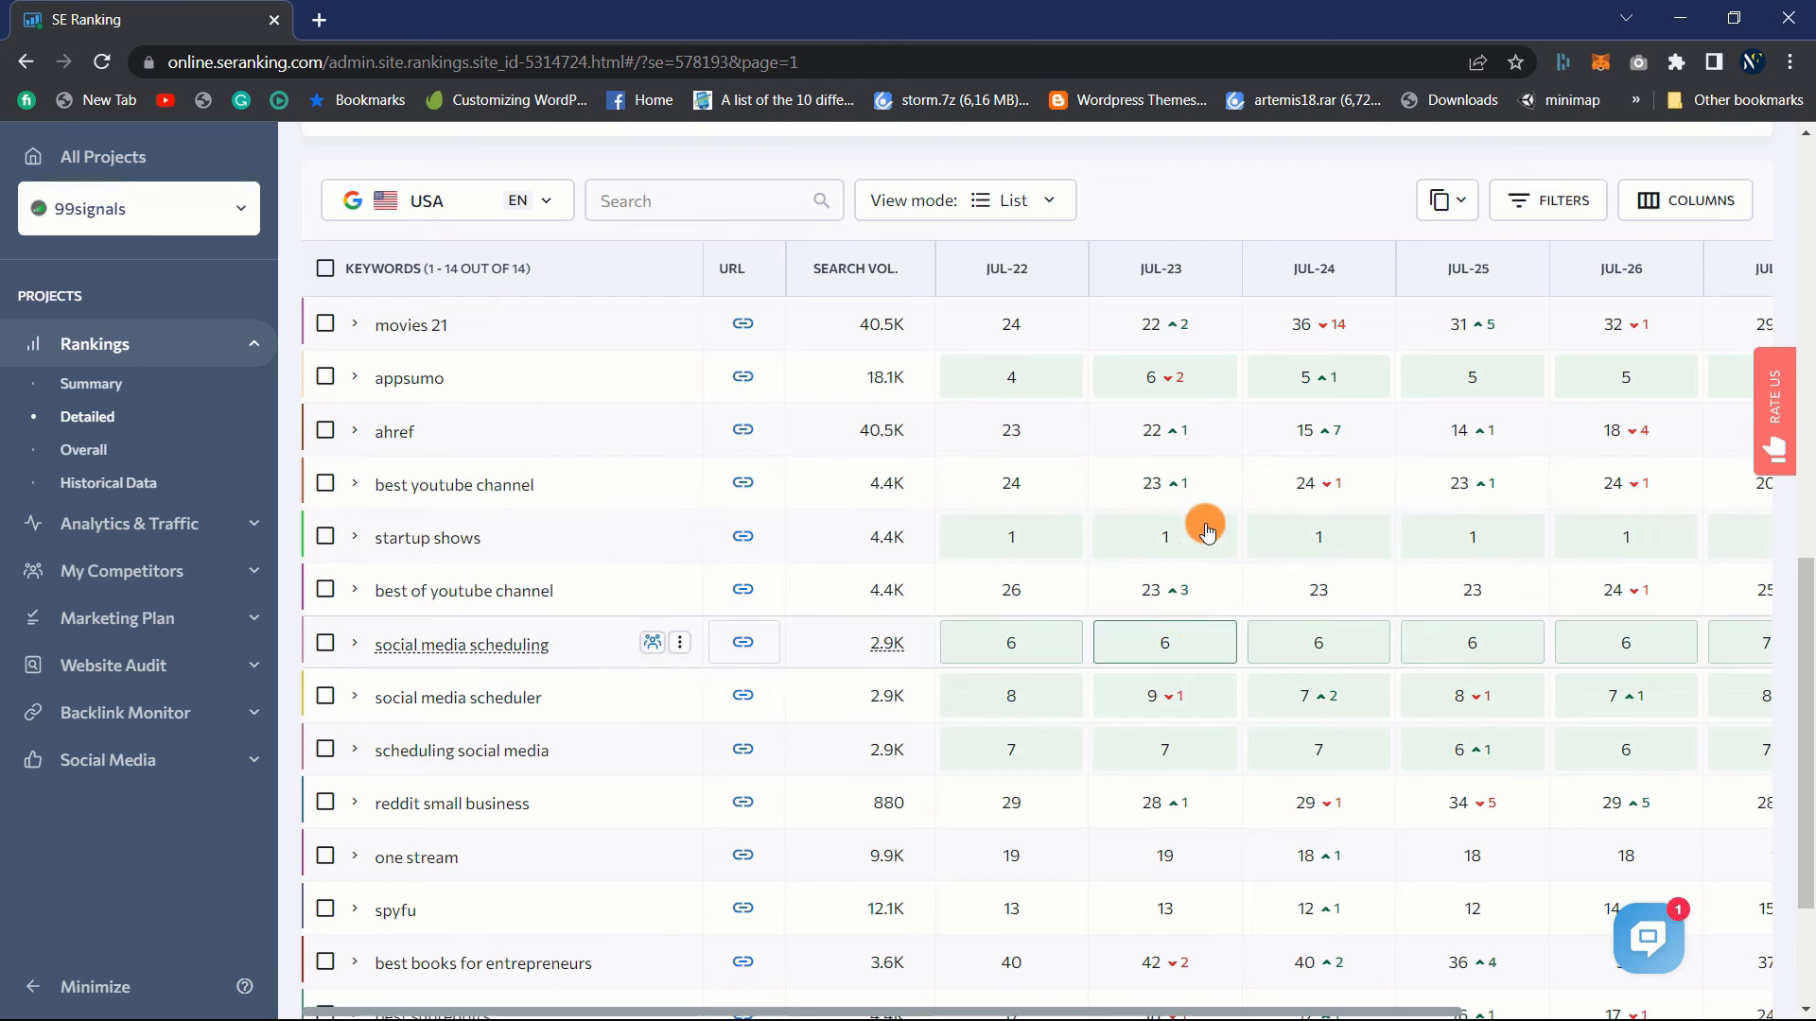
pyautogui.scroll(1, 1087, 624)
pyautogui.moveTo(567, 1010); pyautogui.dragTo(448, 1001)
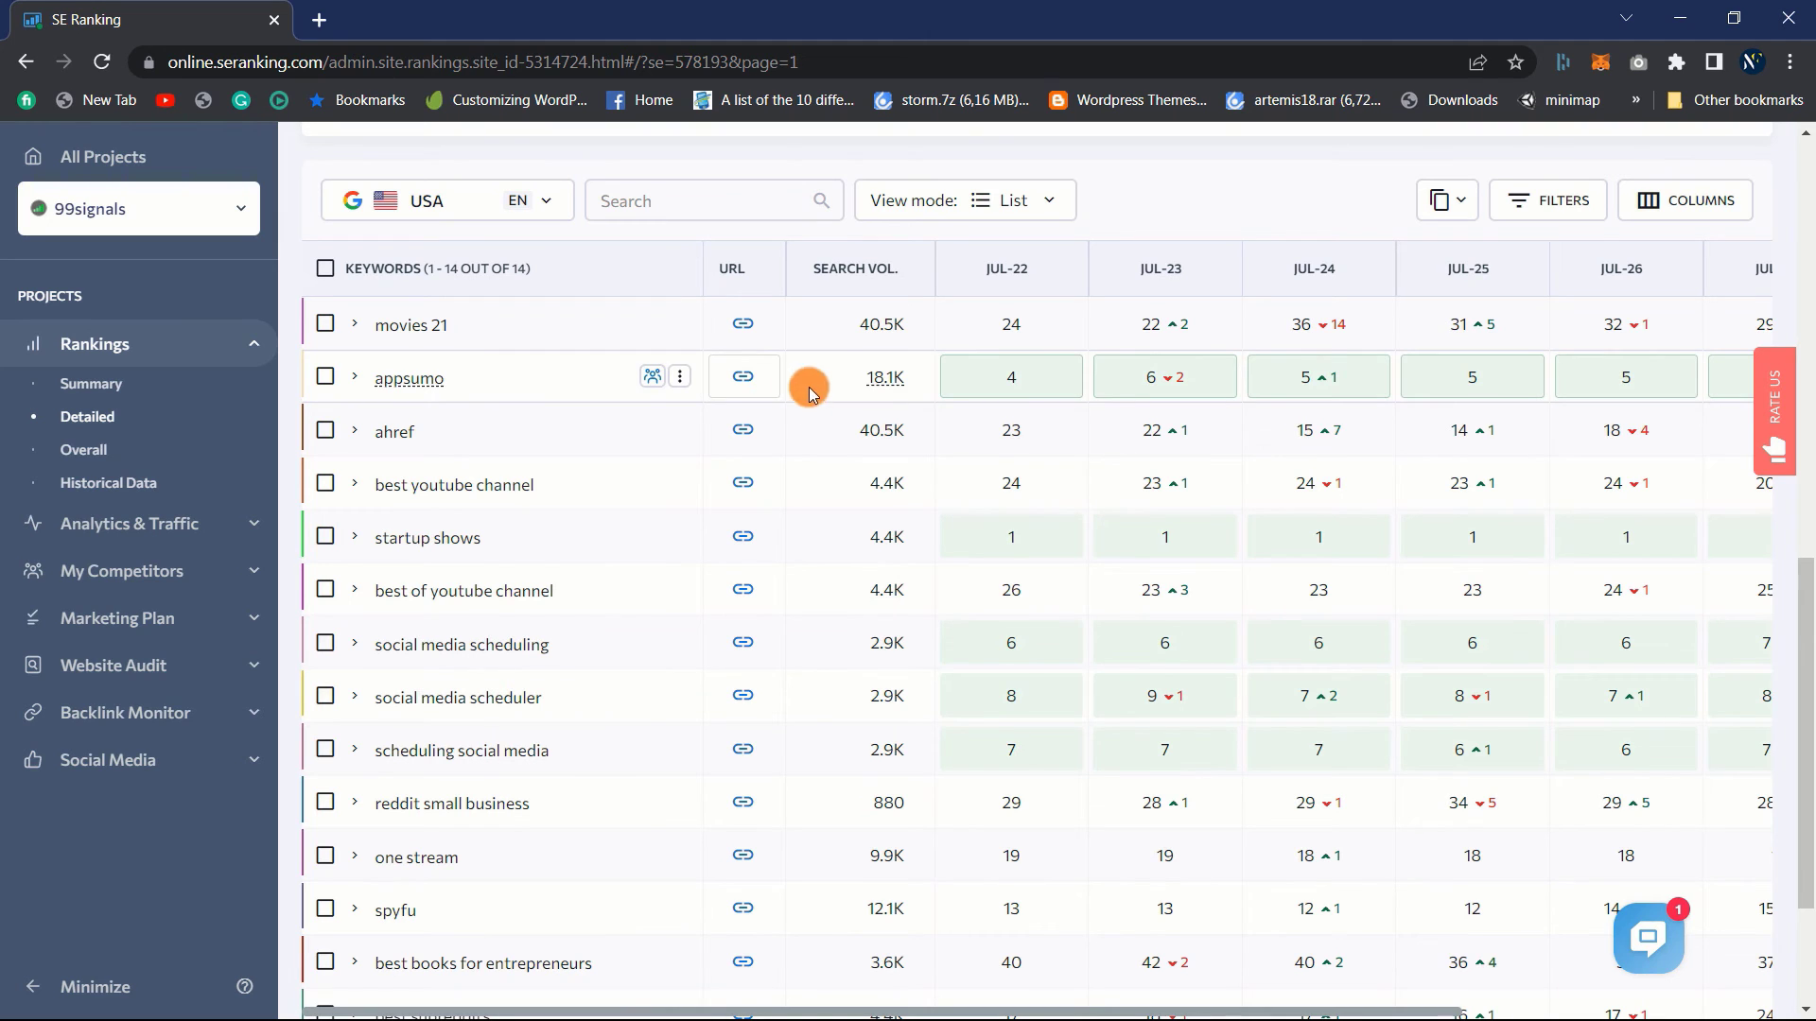
pyautogui.scroll(2, 849, 527)
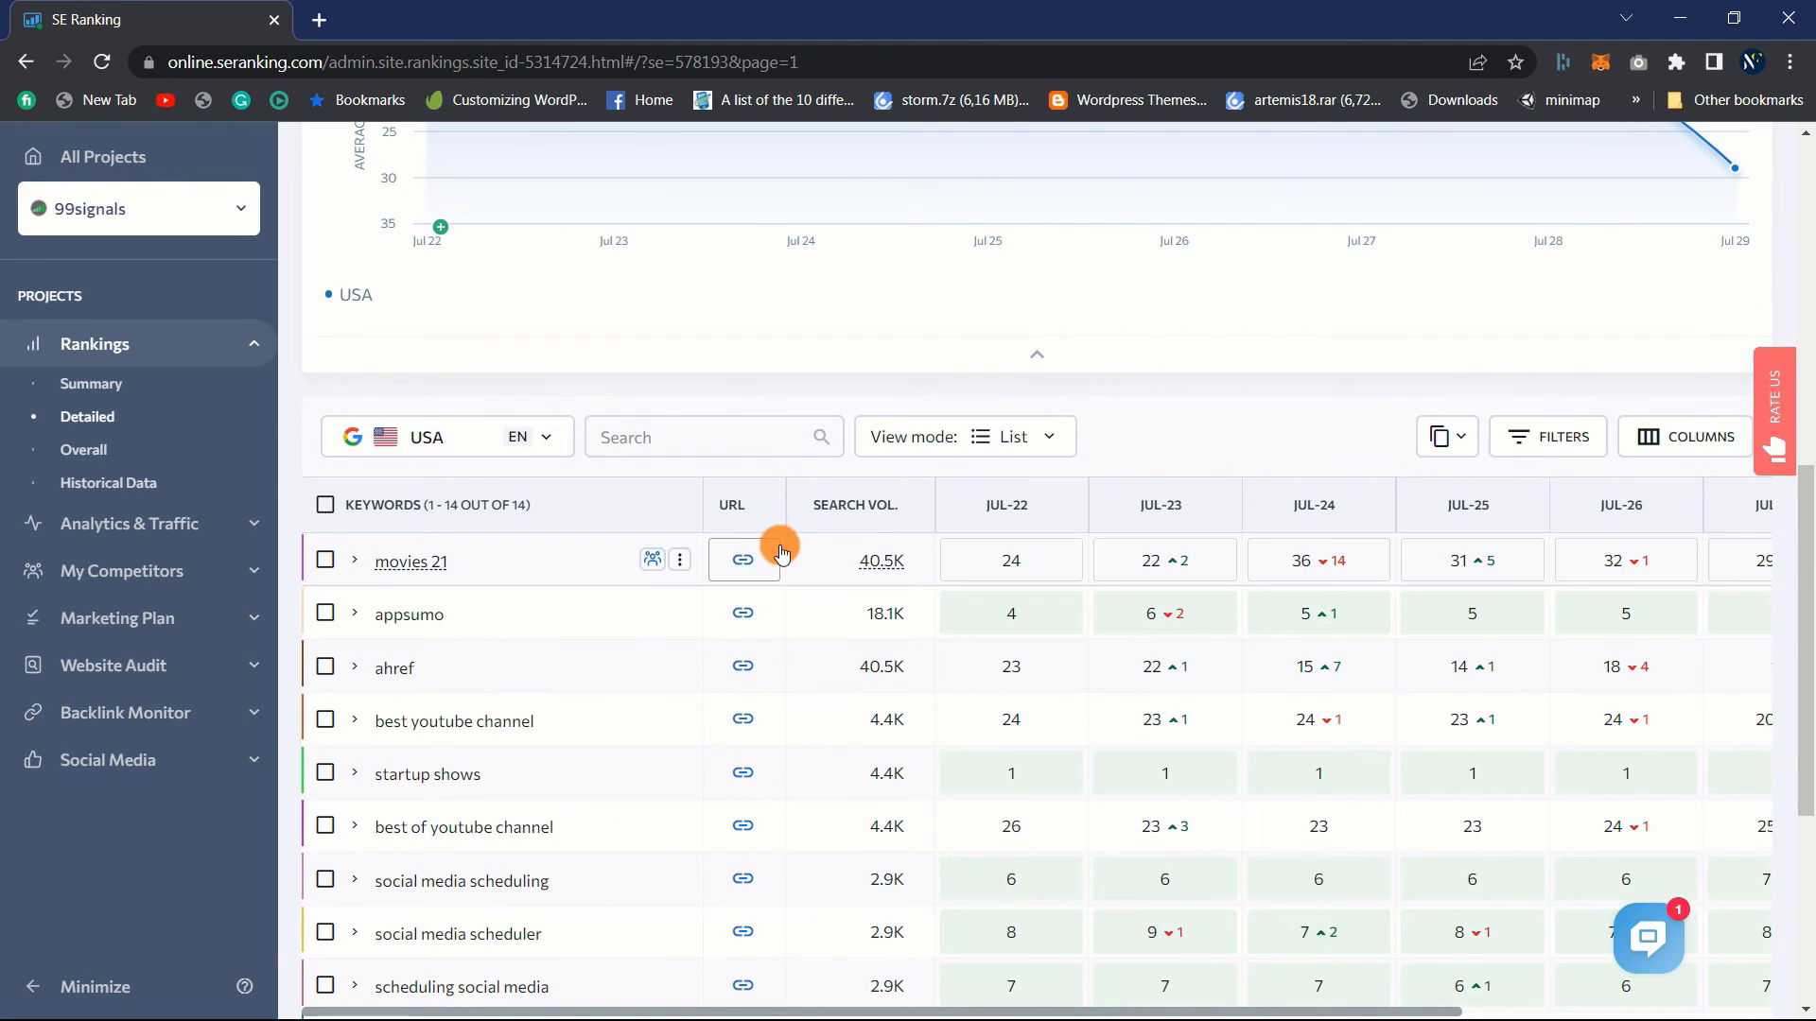
# Check the rank tracking keyword options of the Essential plan on the pricing page, and close that page
pyautogui.click(908, 579)
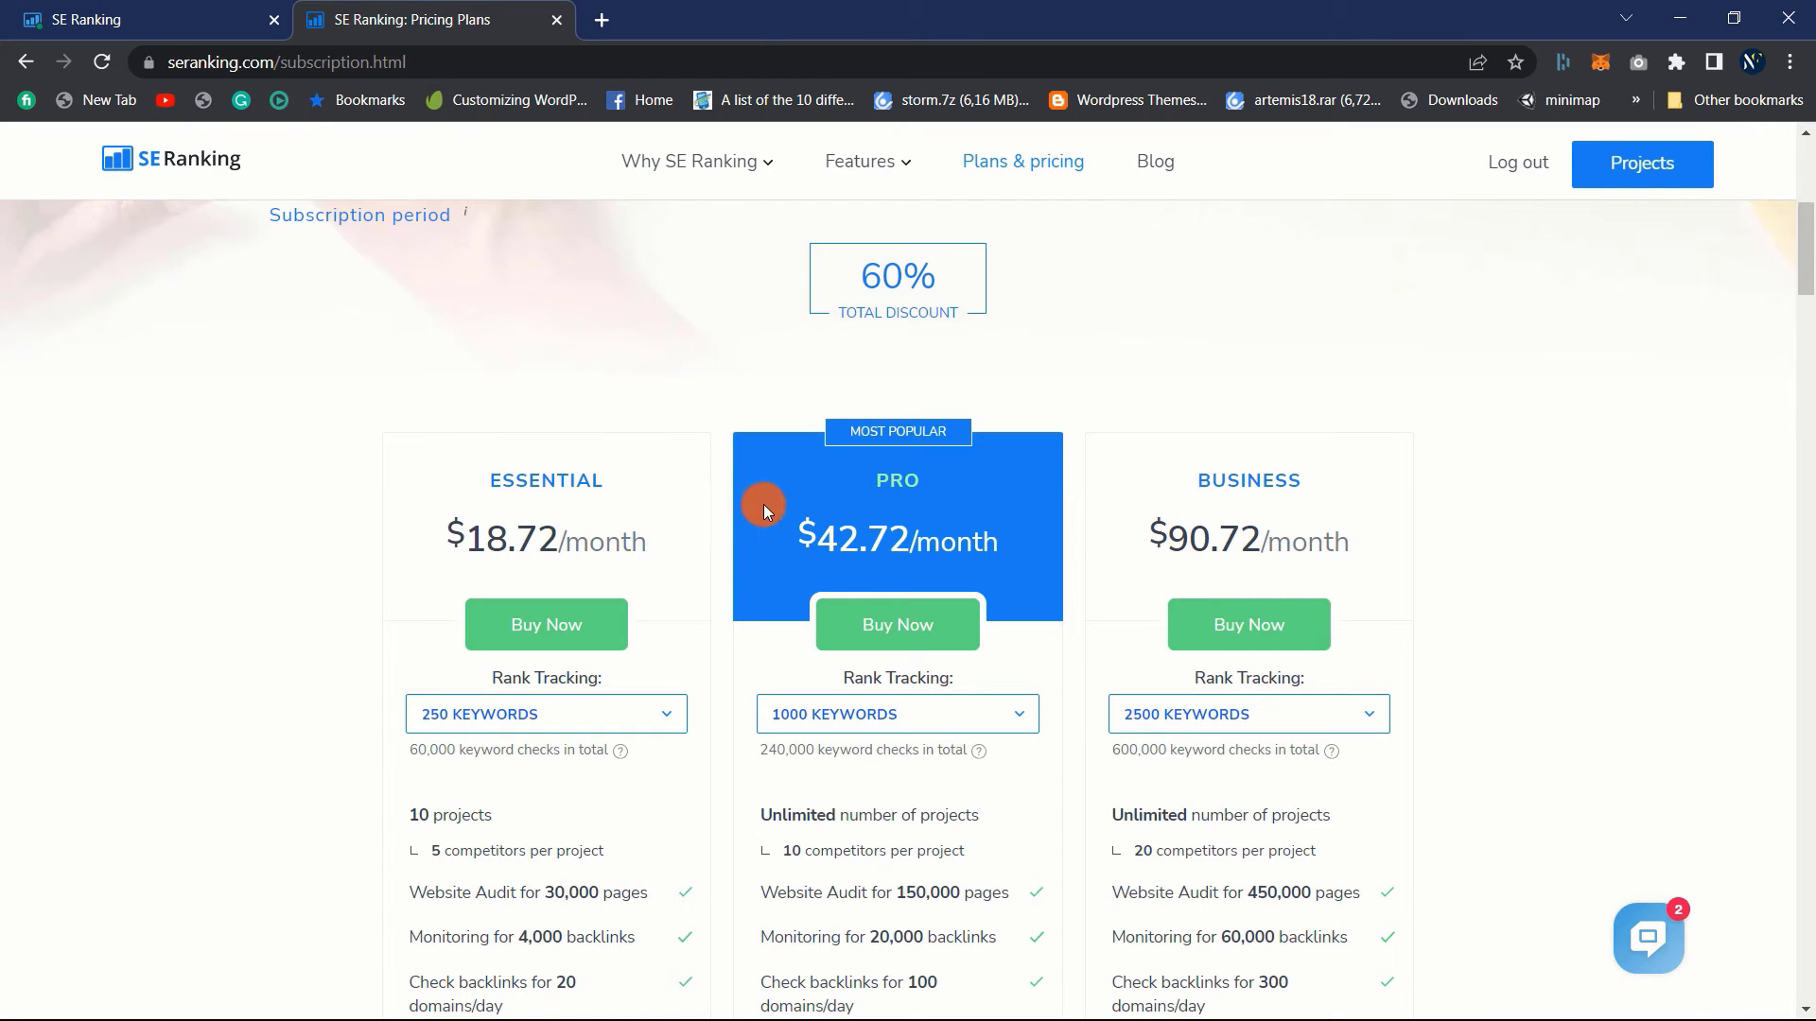
pyautogui.click(492, 714)
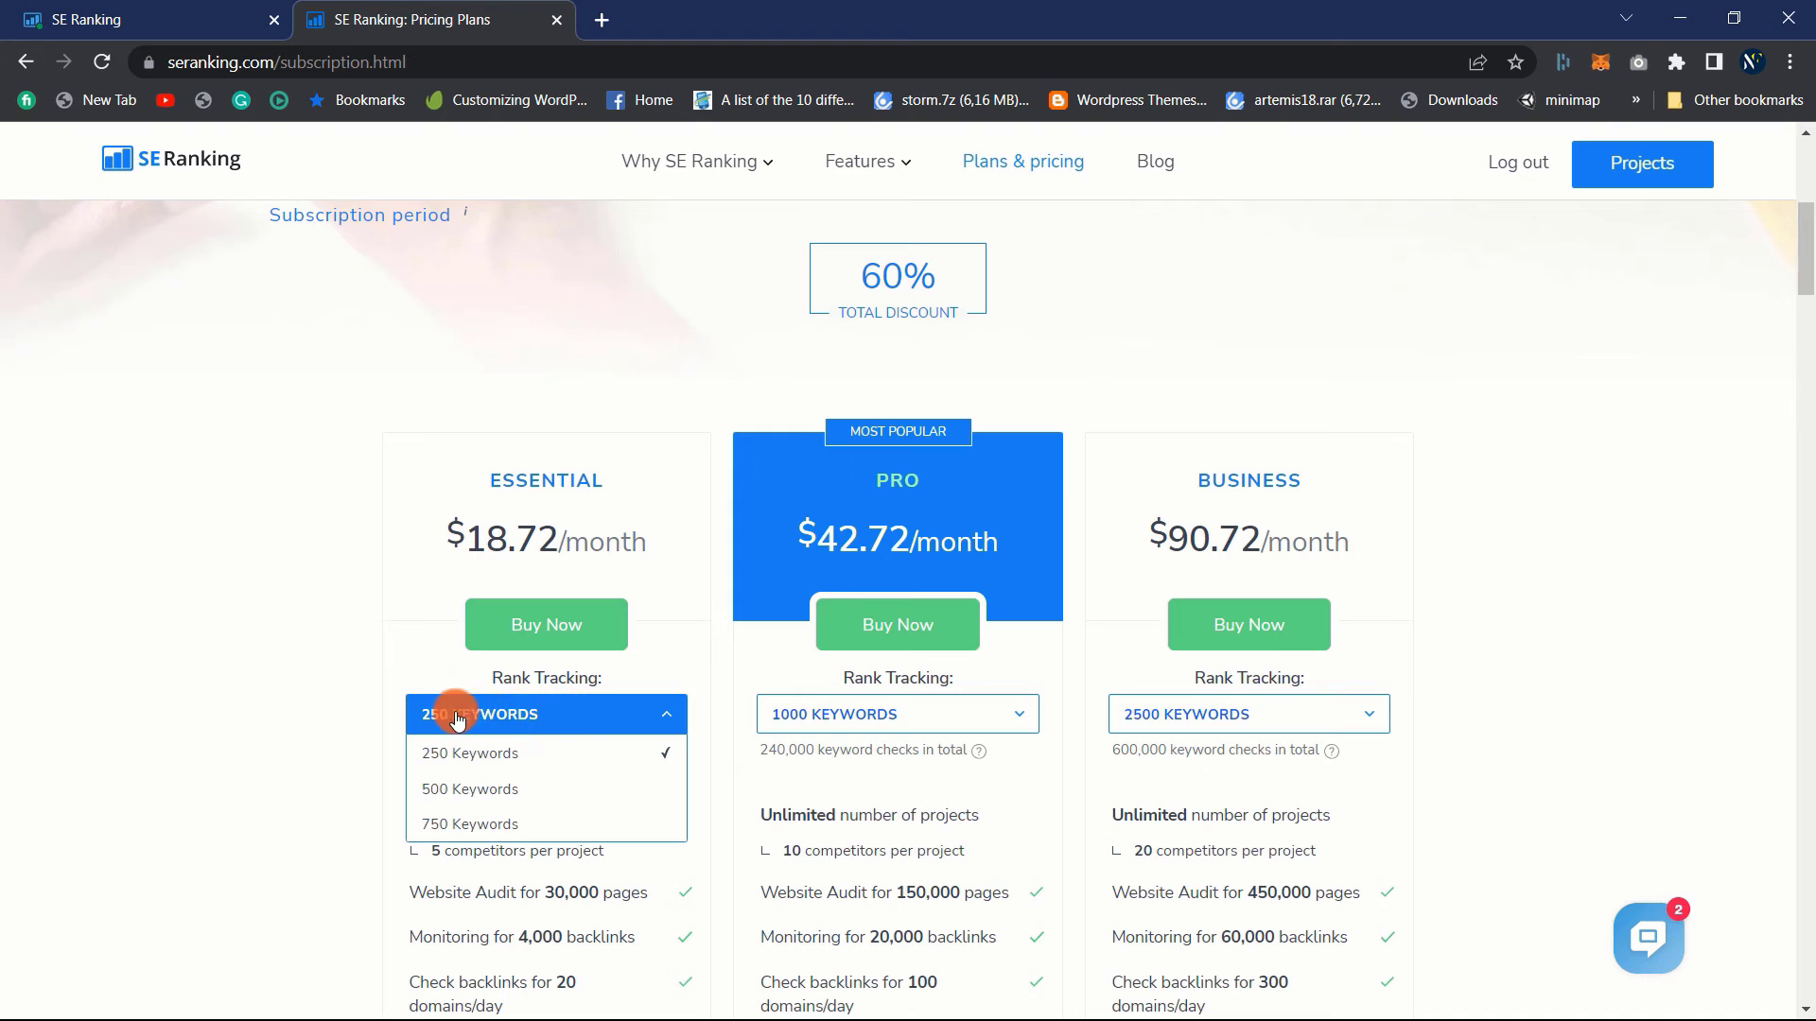
pyautogui.click(70, 654)
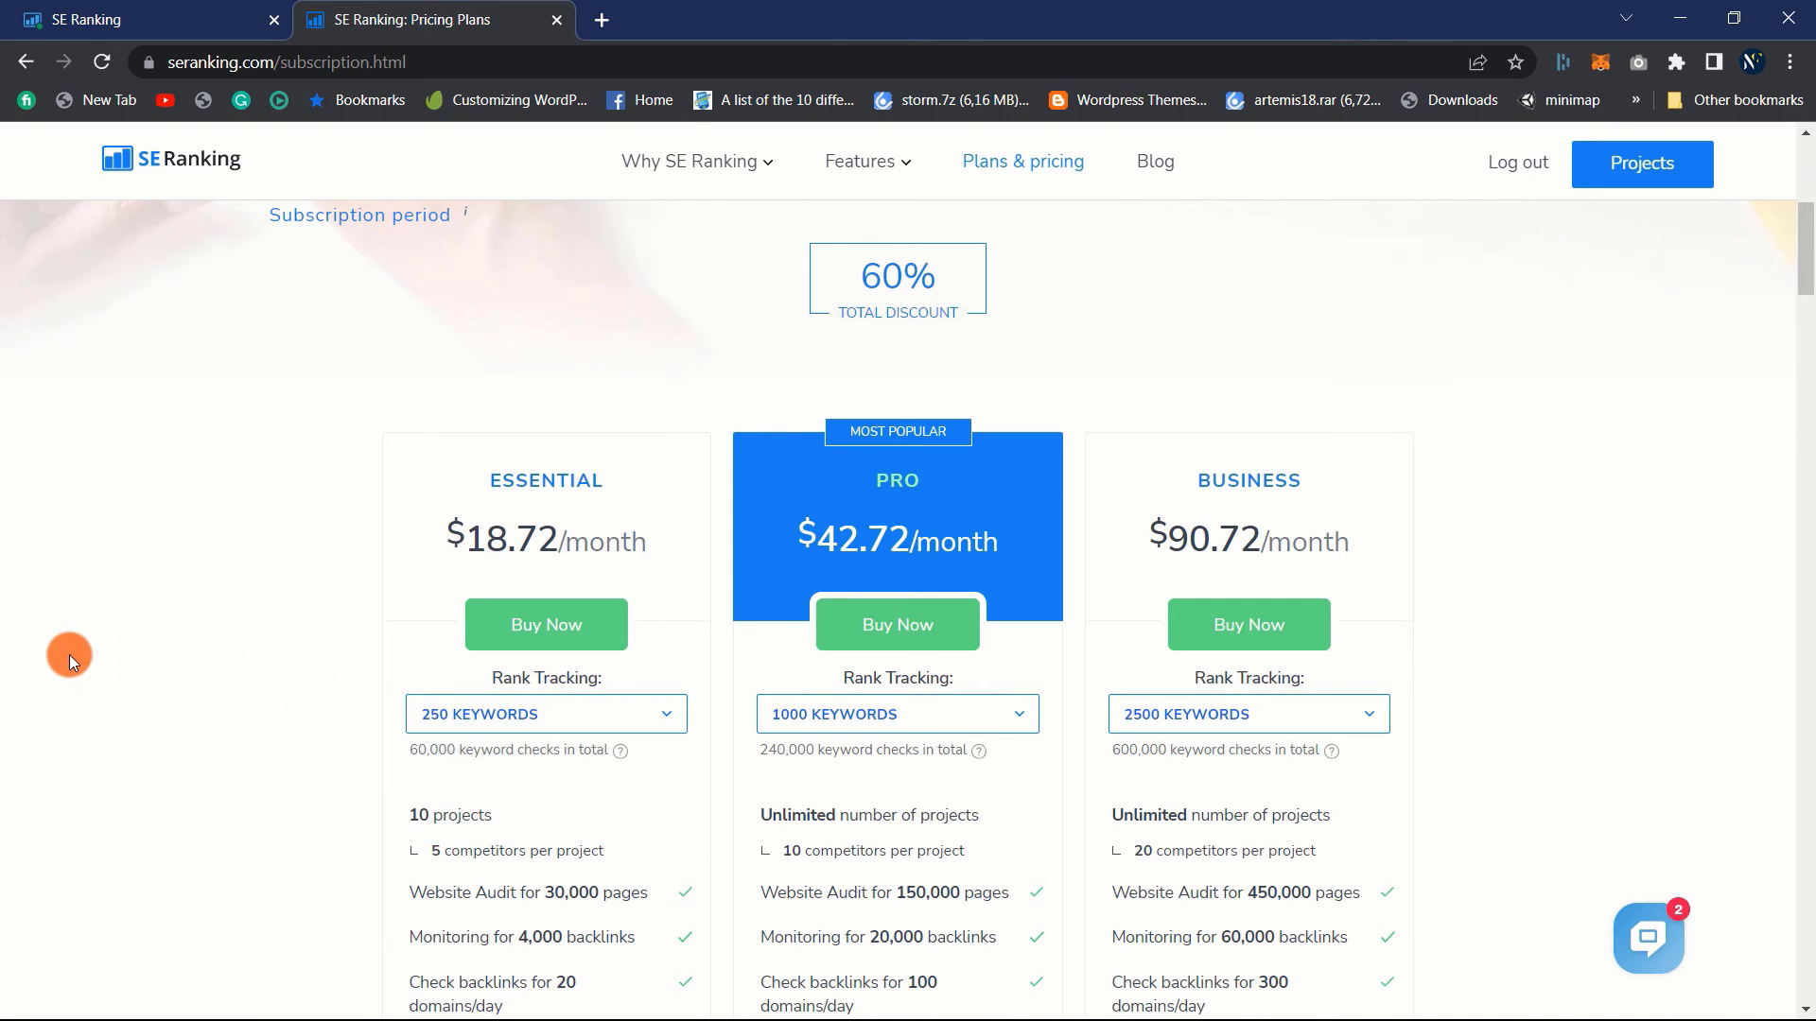
pyautogui.click(557, 20)
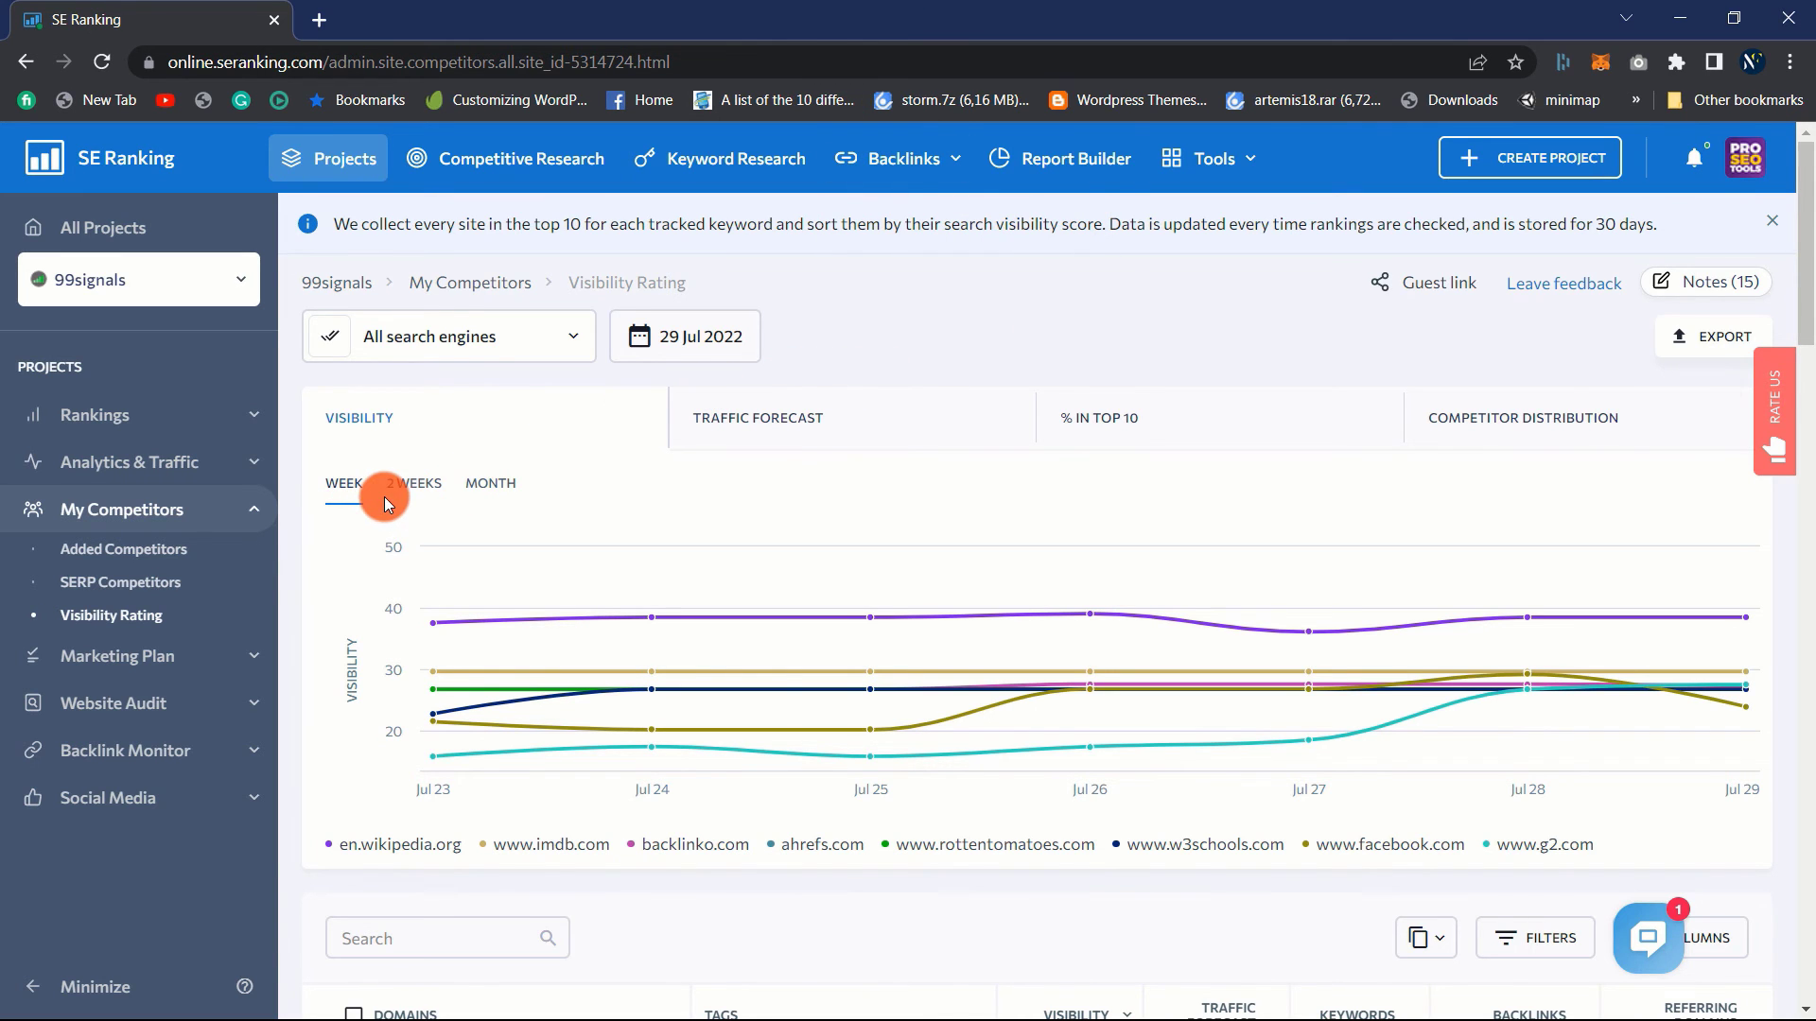
# Examine the competitors' Visibility Rating chart by date and the table of ranking domains beneath it
pyautogui.scroll(-1, 384, 497)
pyautogui.moveTo(649, 555)
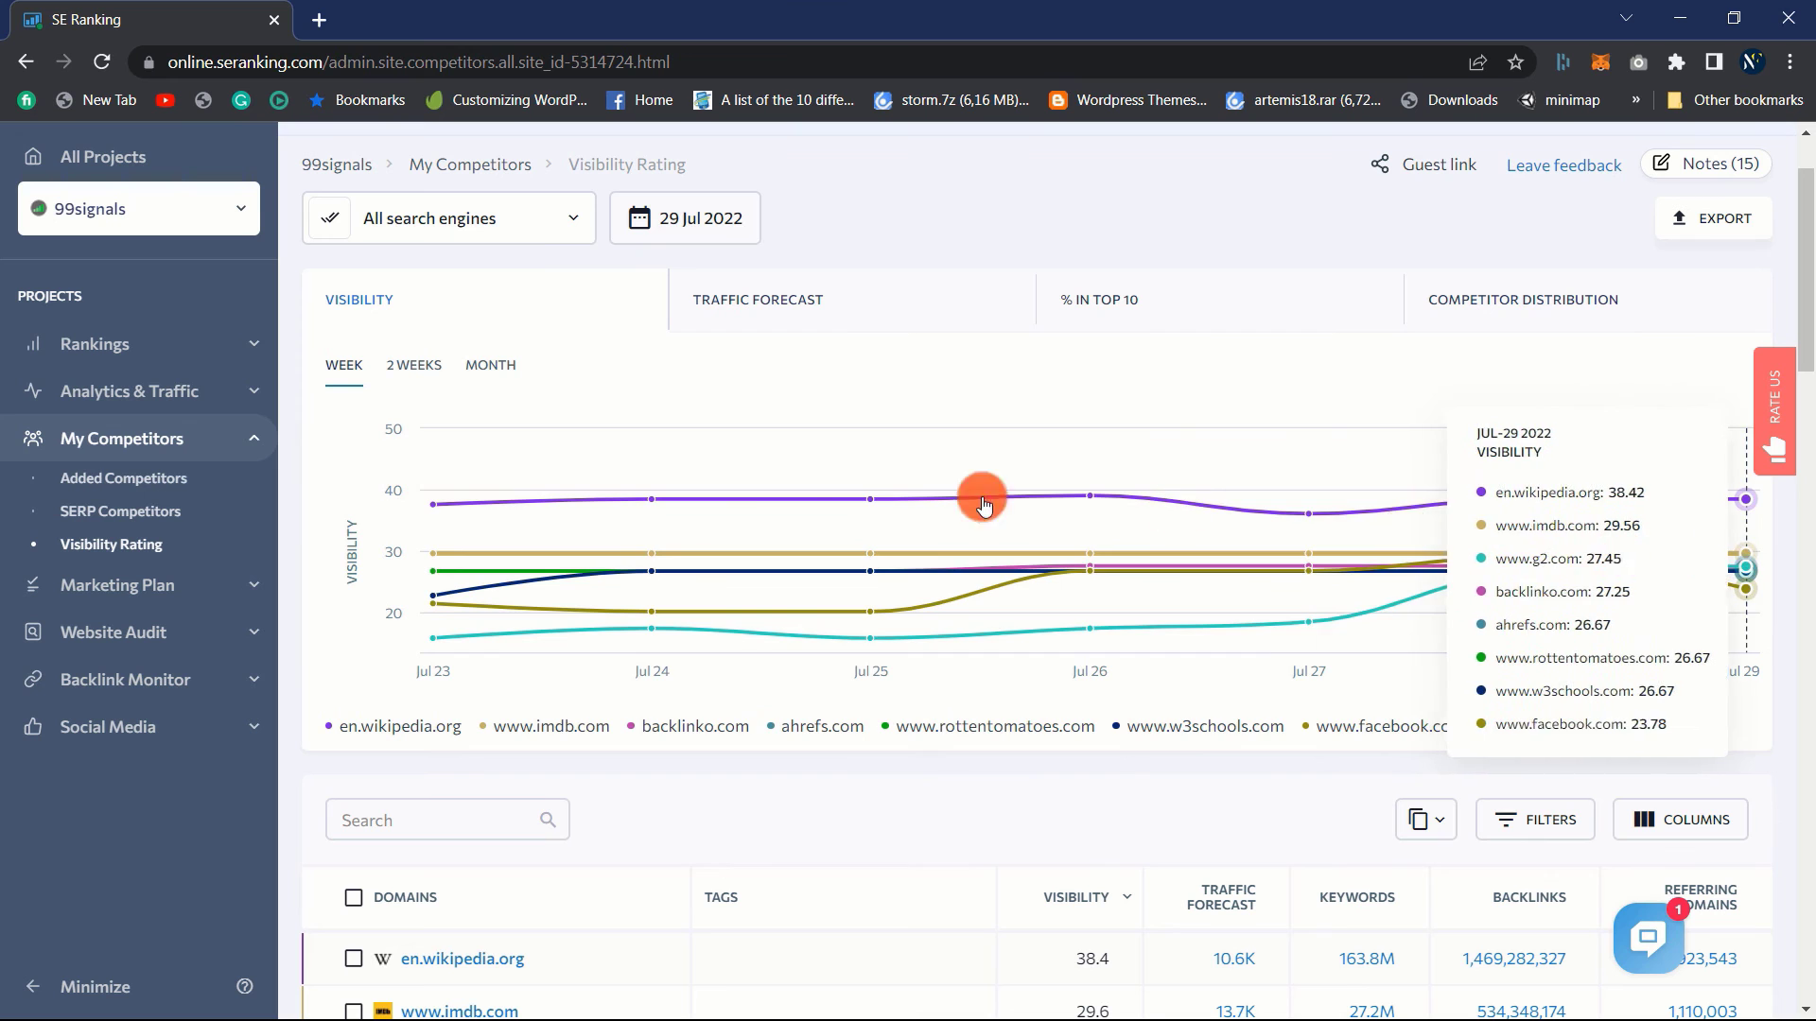
pyautogui.scroll(-1, 295, 594)
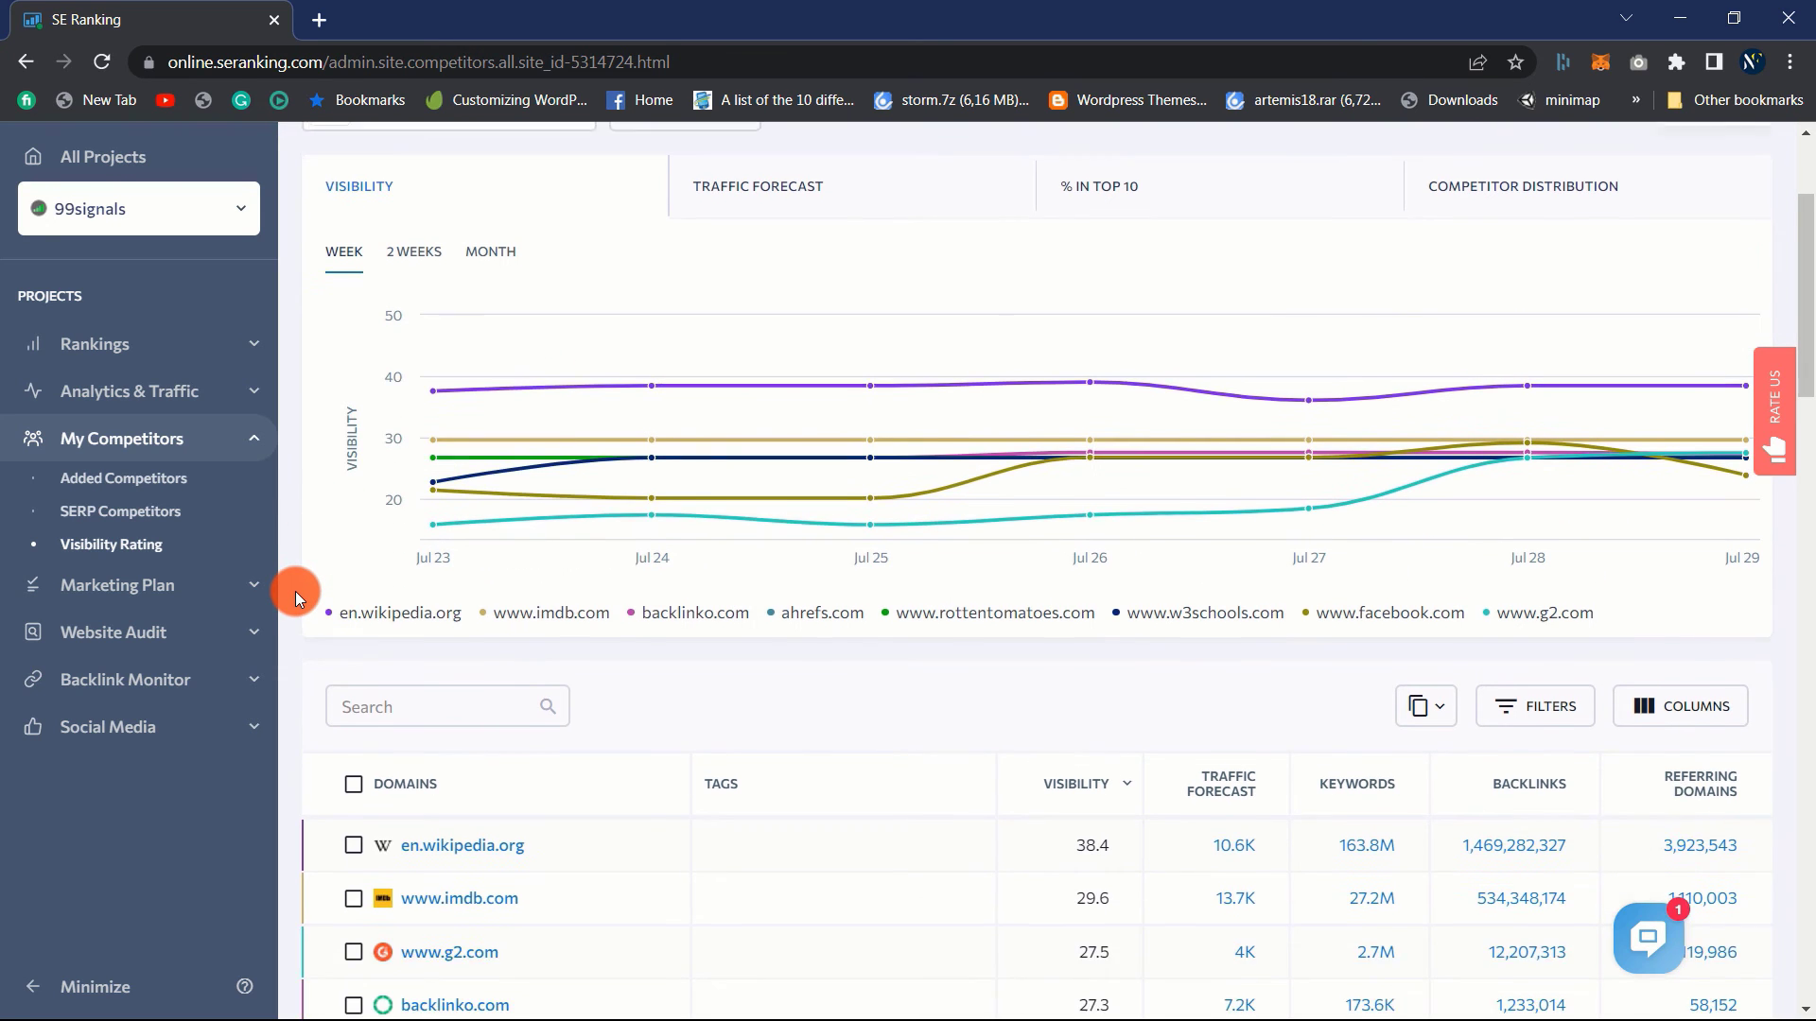
pyautogui.scroll(-3, 295, 592)
pyautogui.scroll(-3, 308, 600)
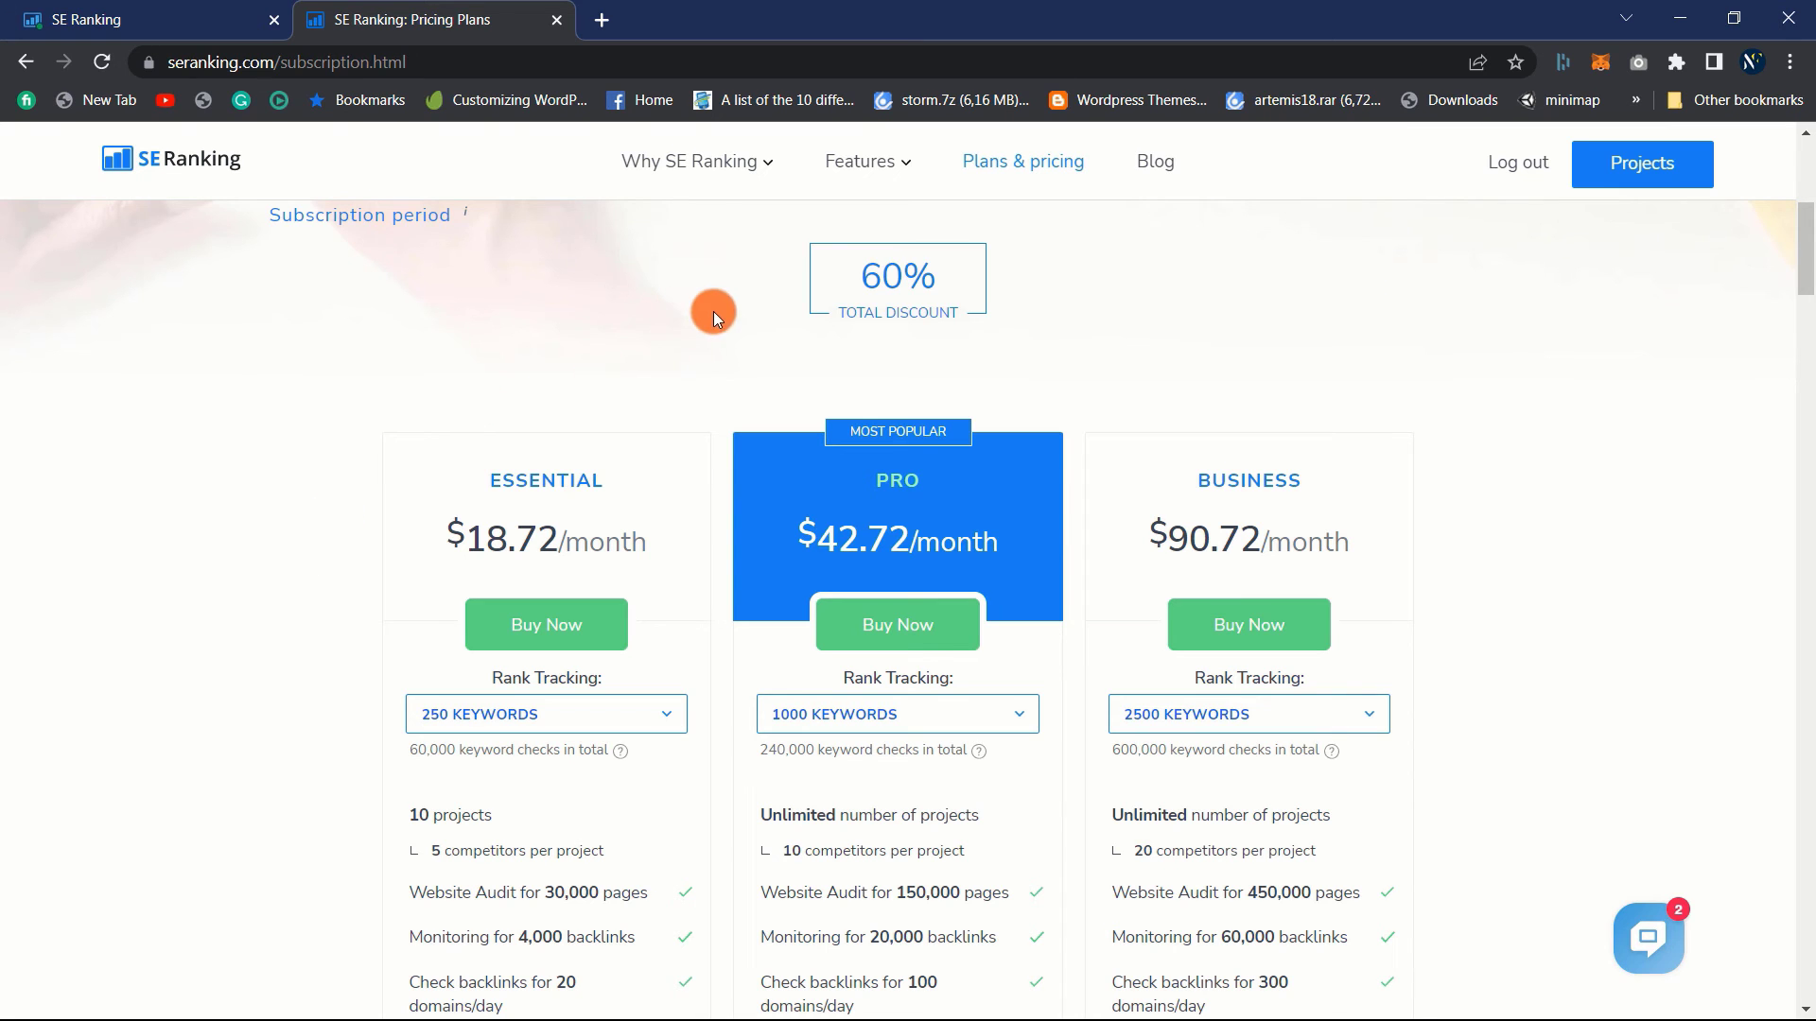
# Check the Essential plan's rank tracking keyword allowances once more and close the pricing page
pyautogui.click(533, 716)
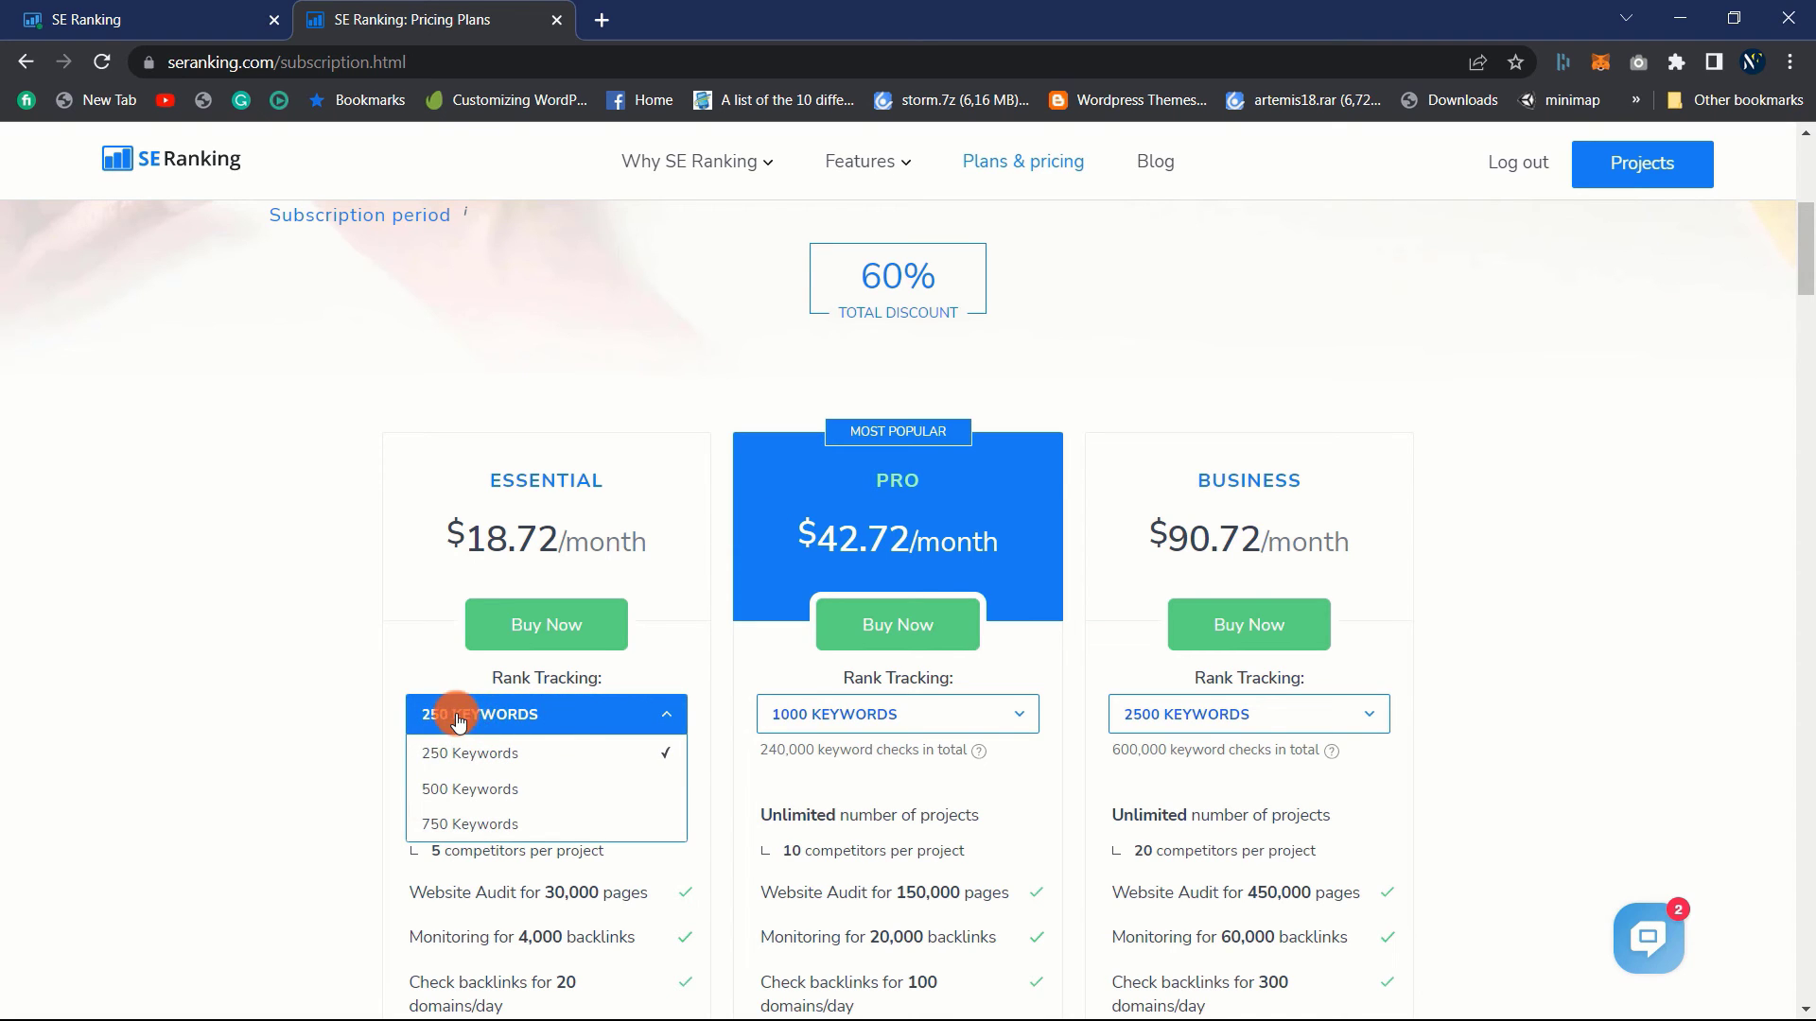
pyautogui.click(149, 660)
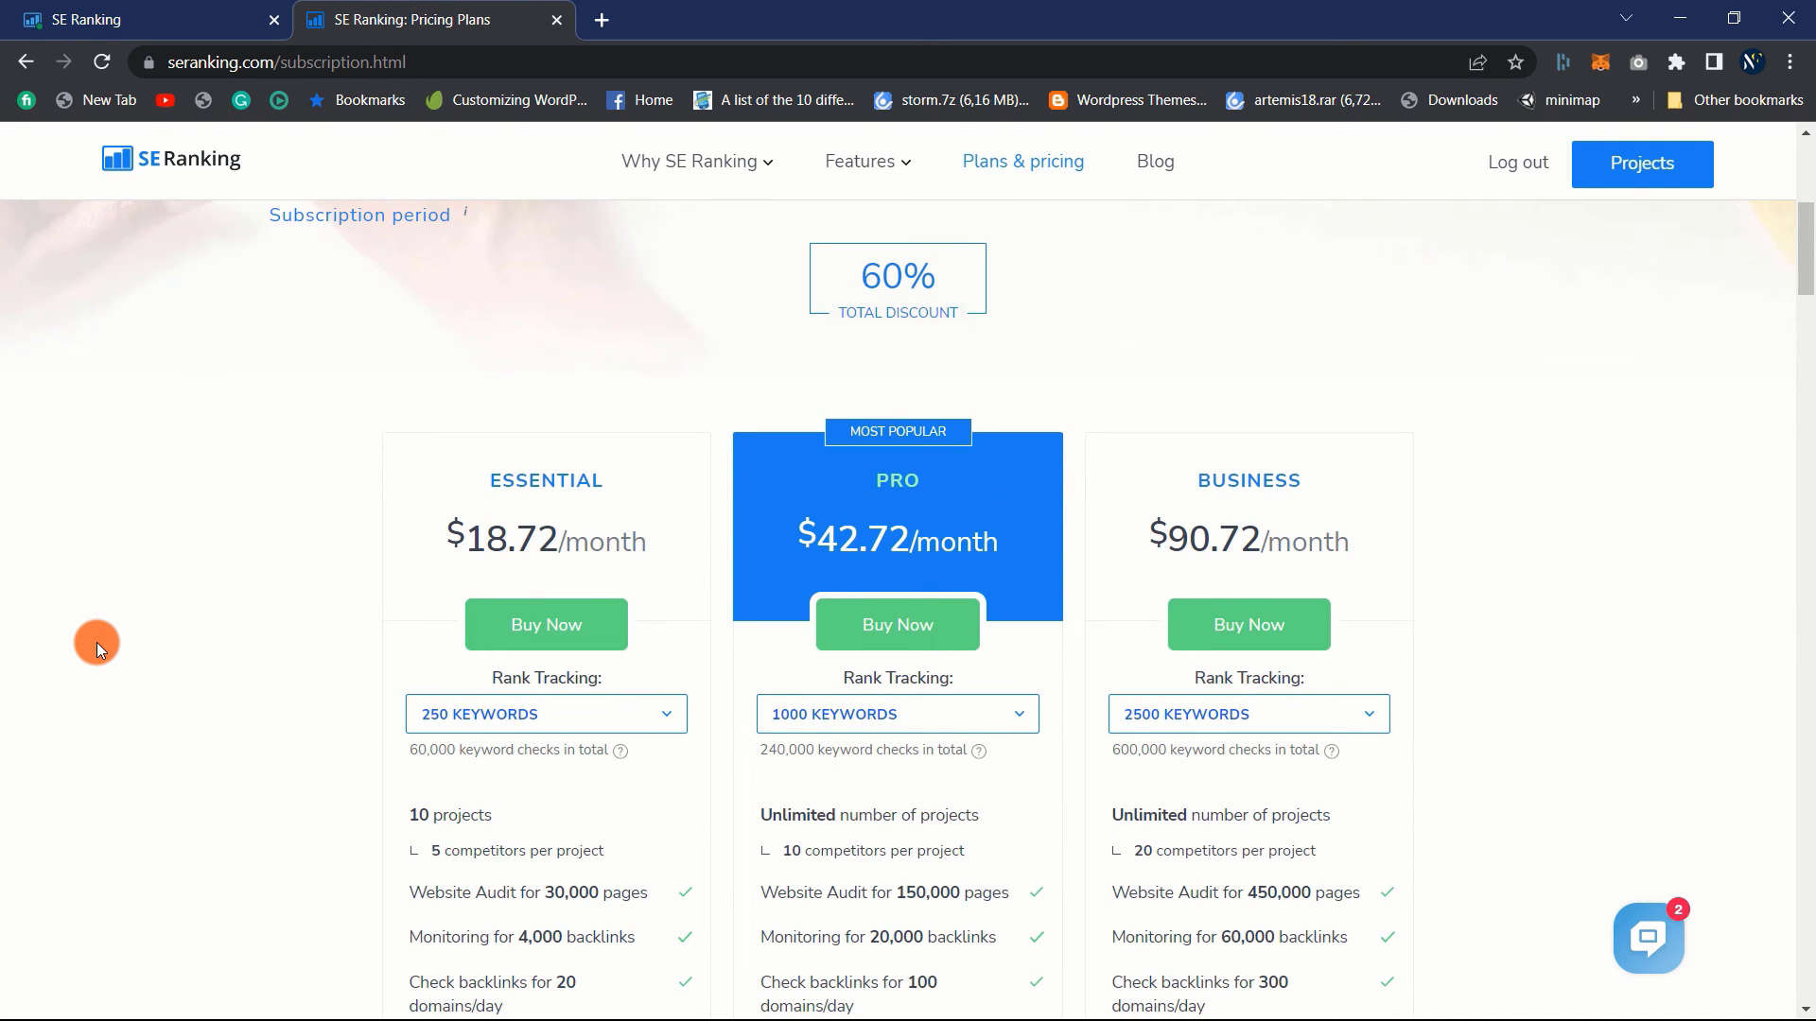
pyautogui.click(458, 730)
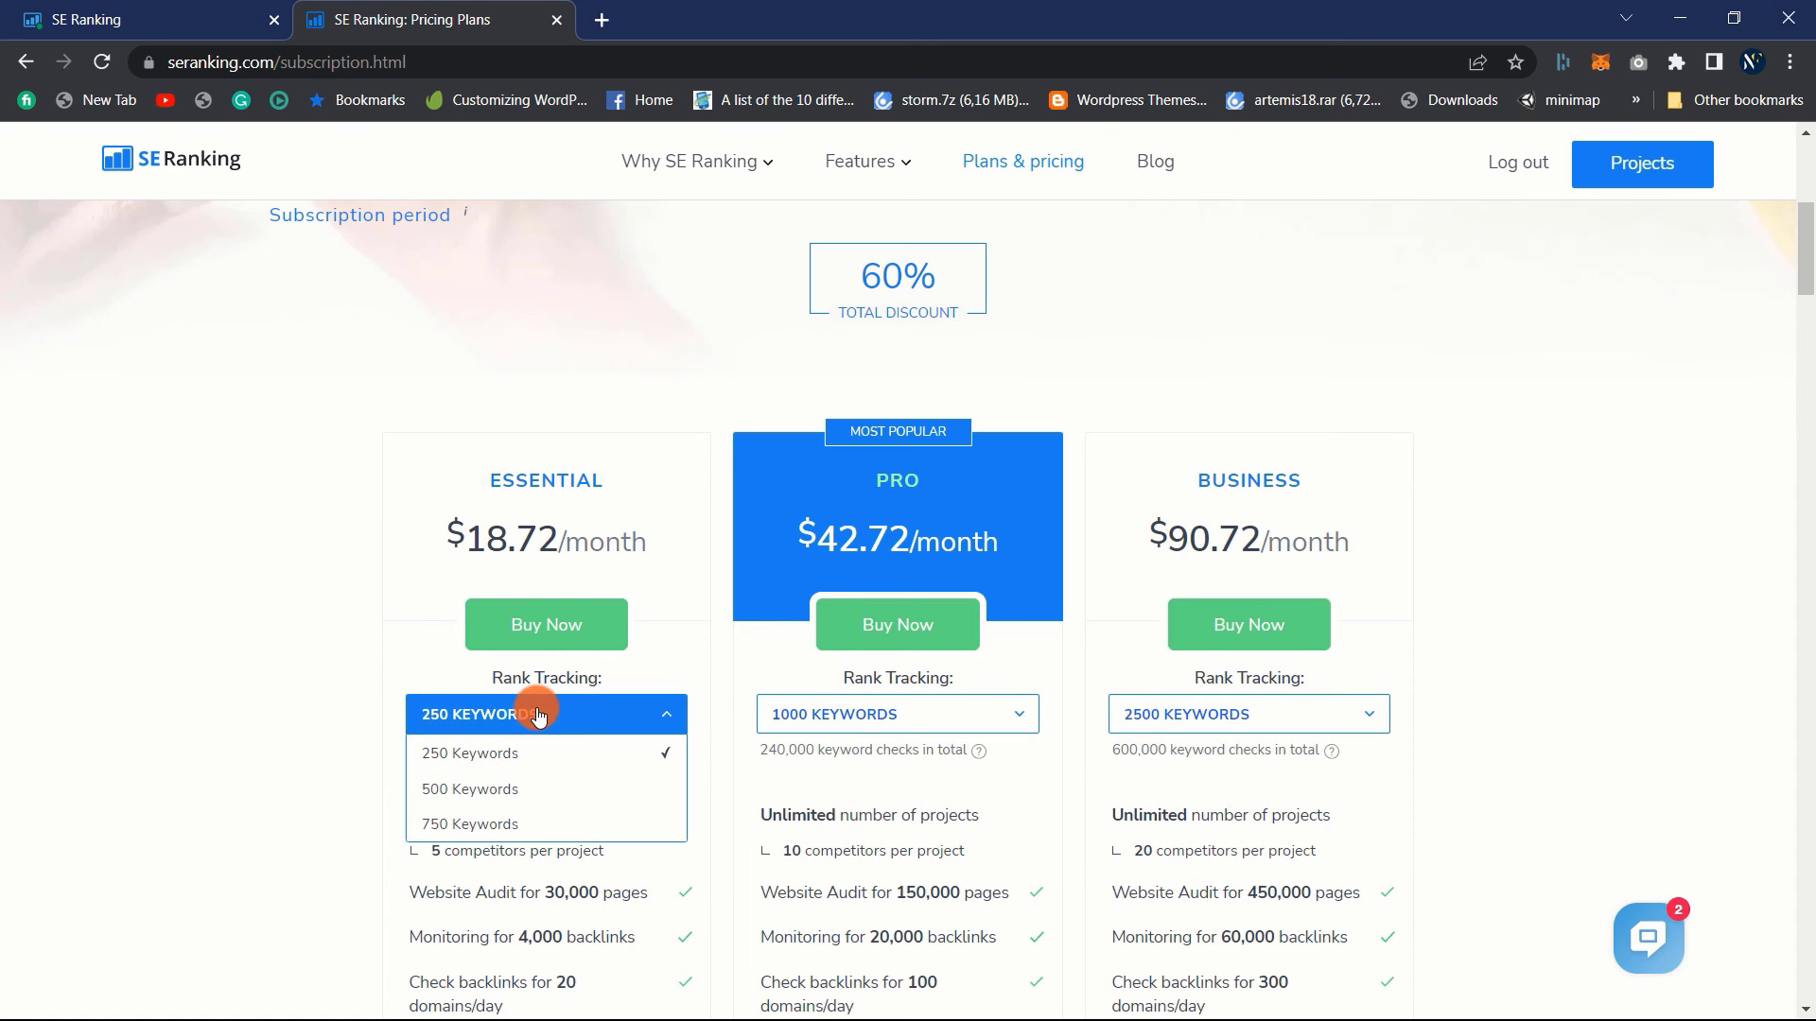
pyautogui.click(201, 678)
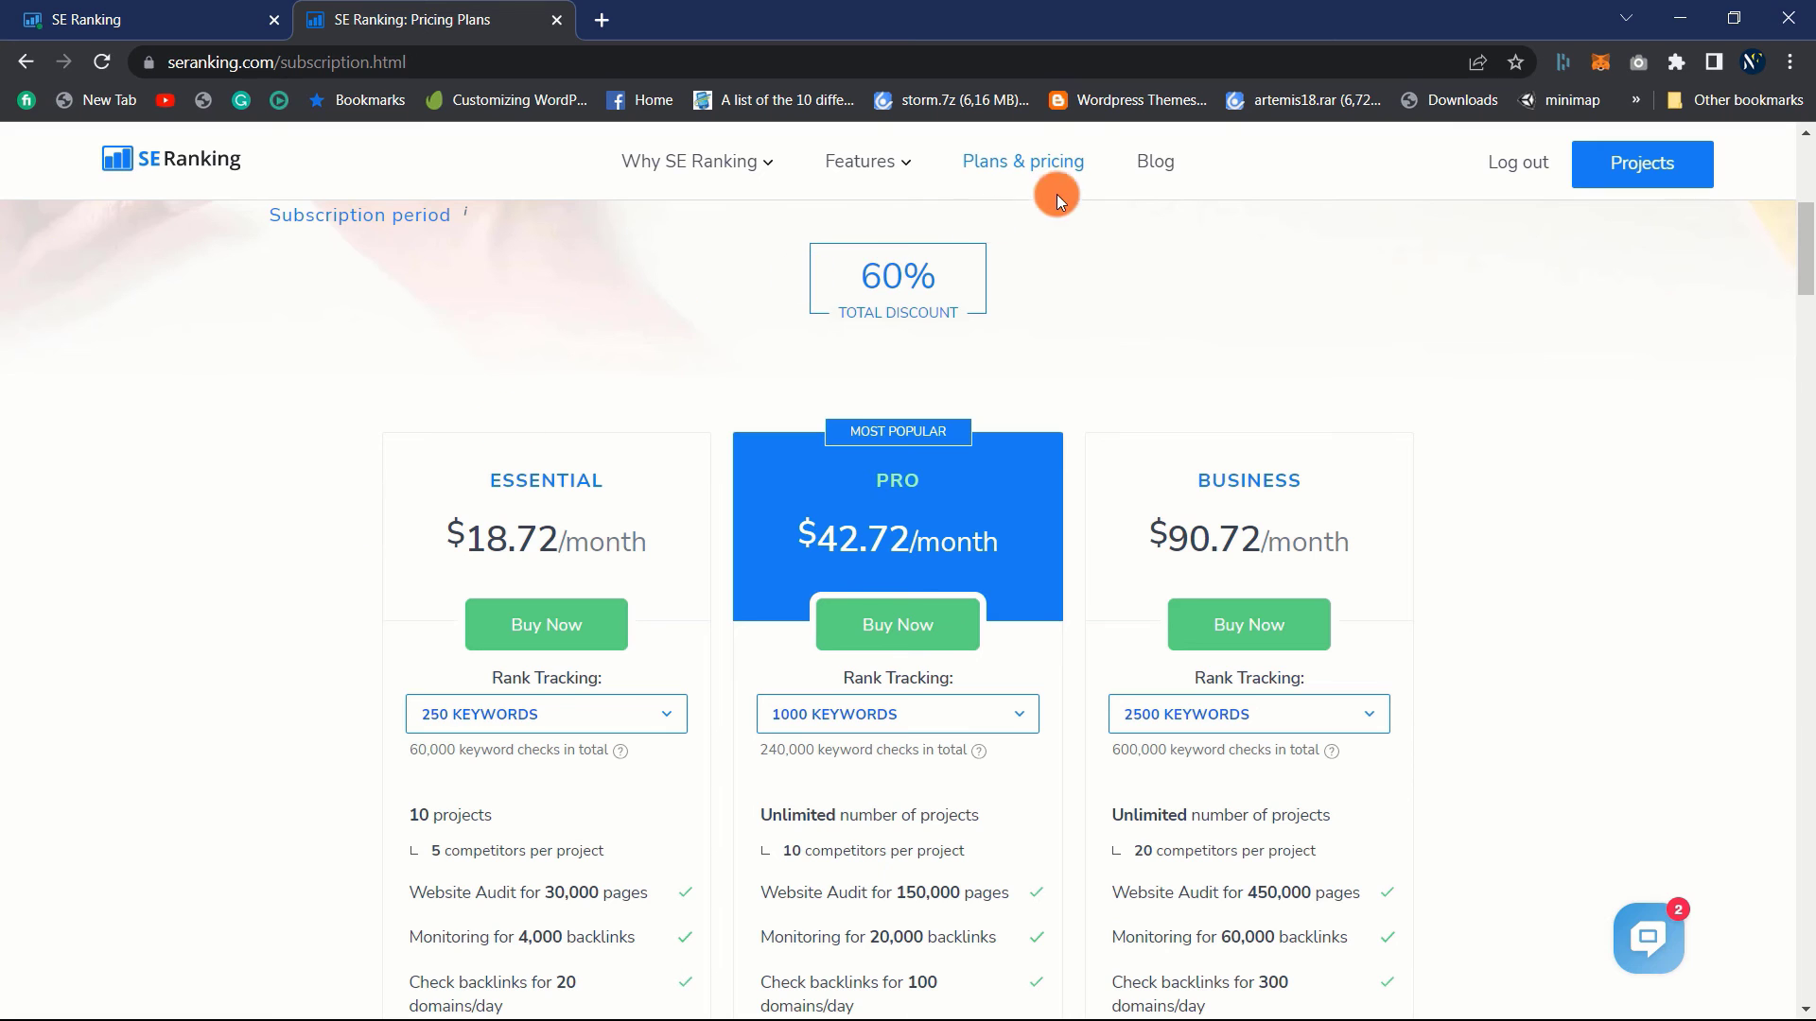
pyautogui.click(556, 20)
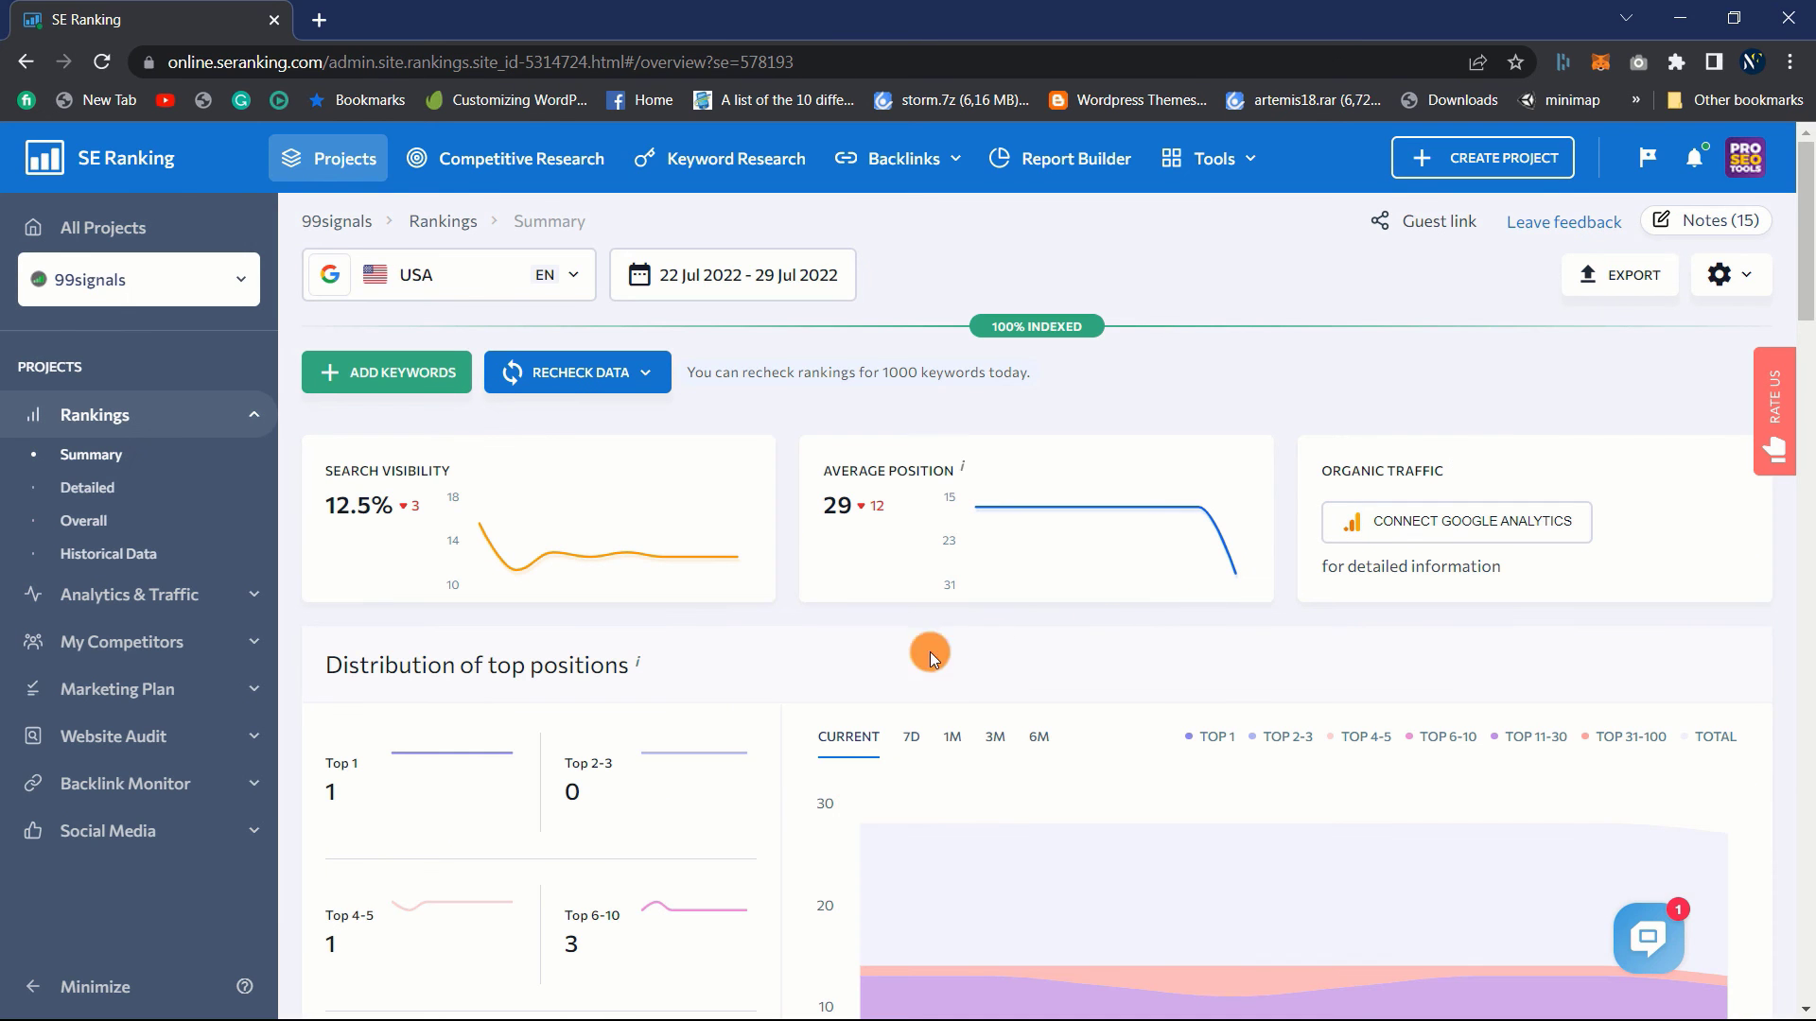
# Review the rankings summary from the distribution of top positions down to the top pages, and open the detailed rankings
pyautogui.scroll(-2, 418, 666)
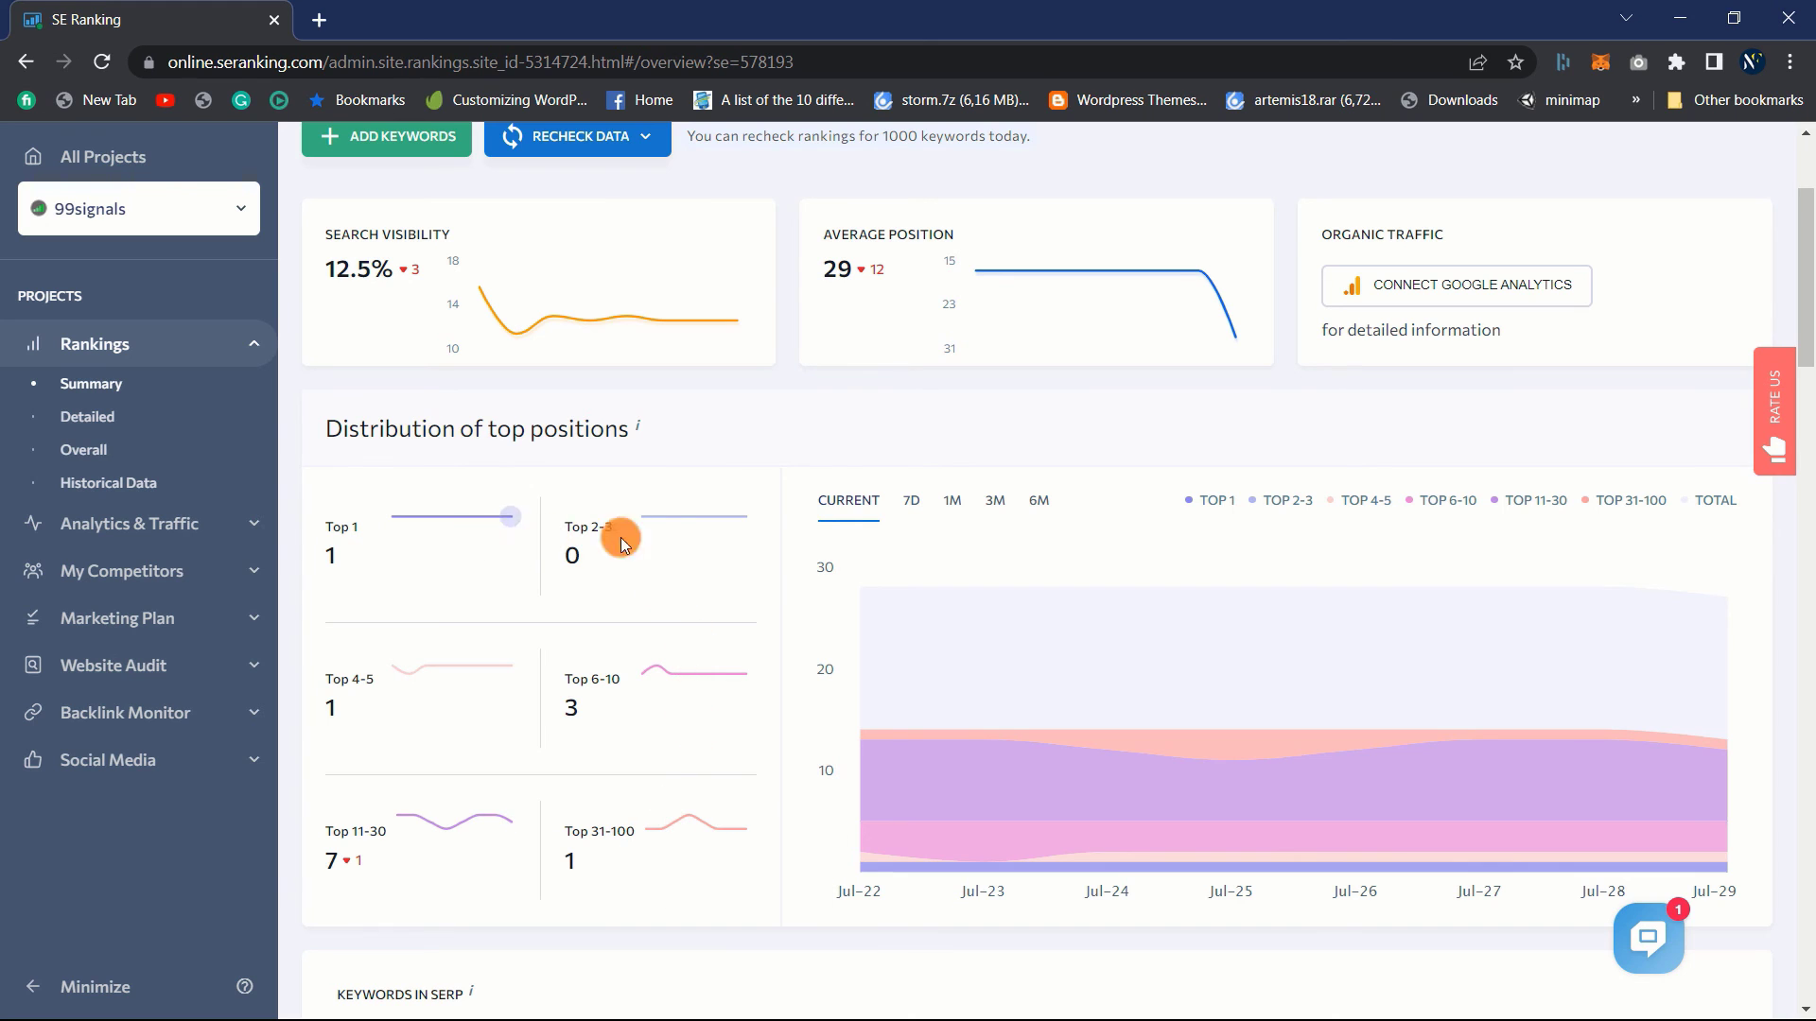
pyautogui.scroll(-5, 785, 449)
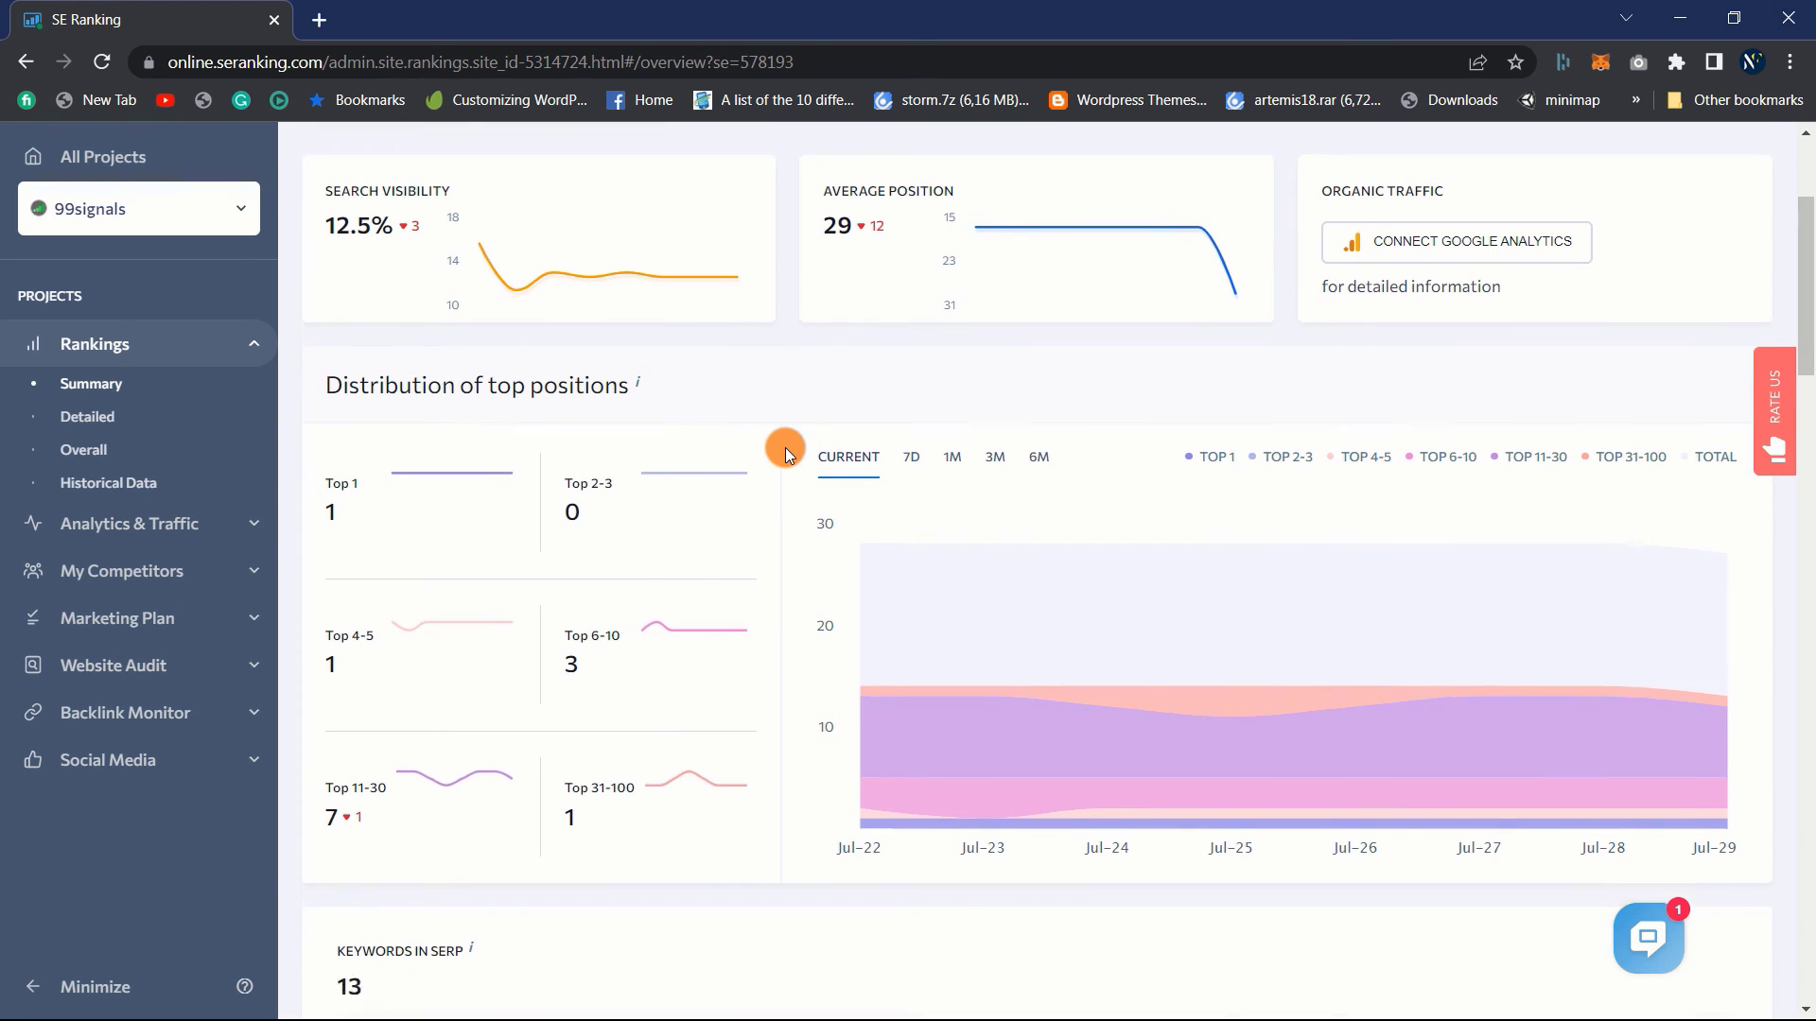
pyautogui.scroll(-1, 785, 452)
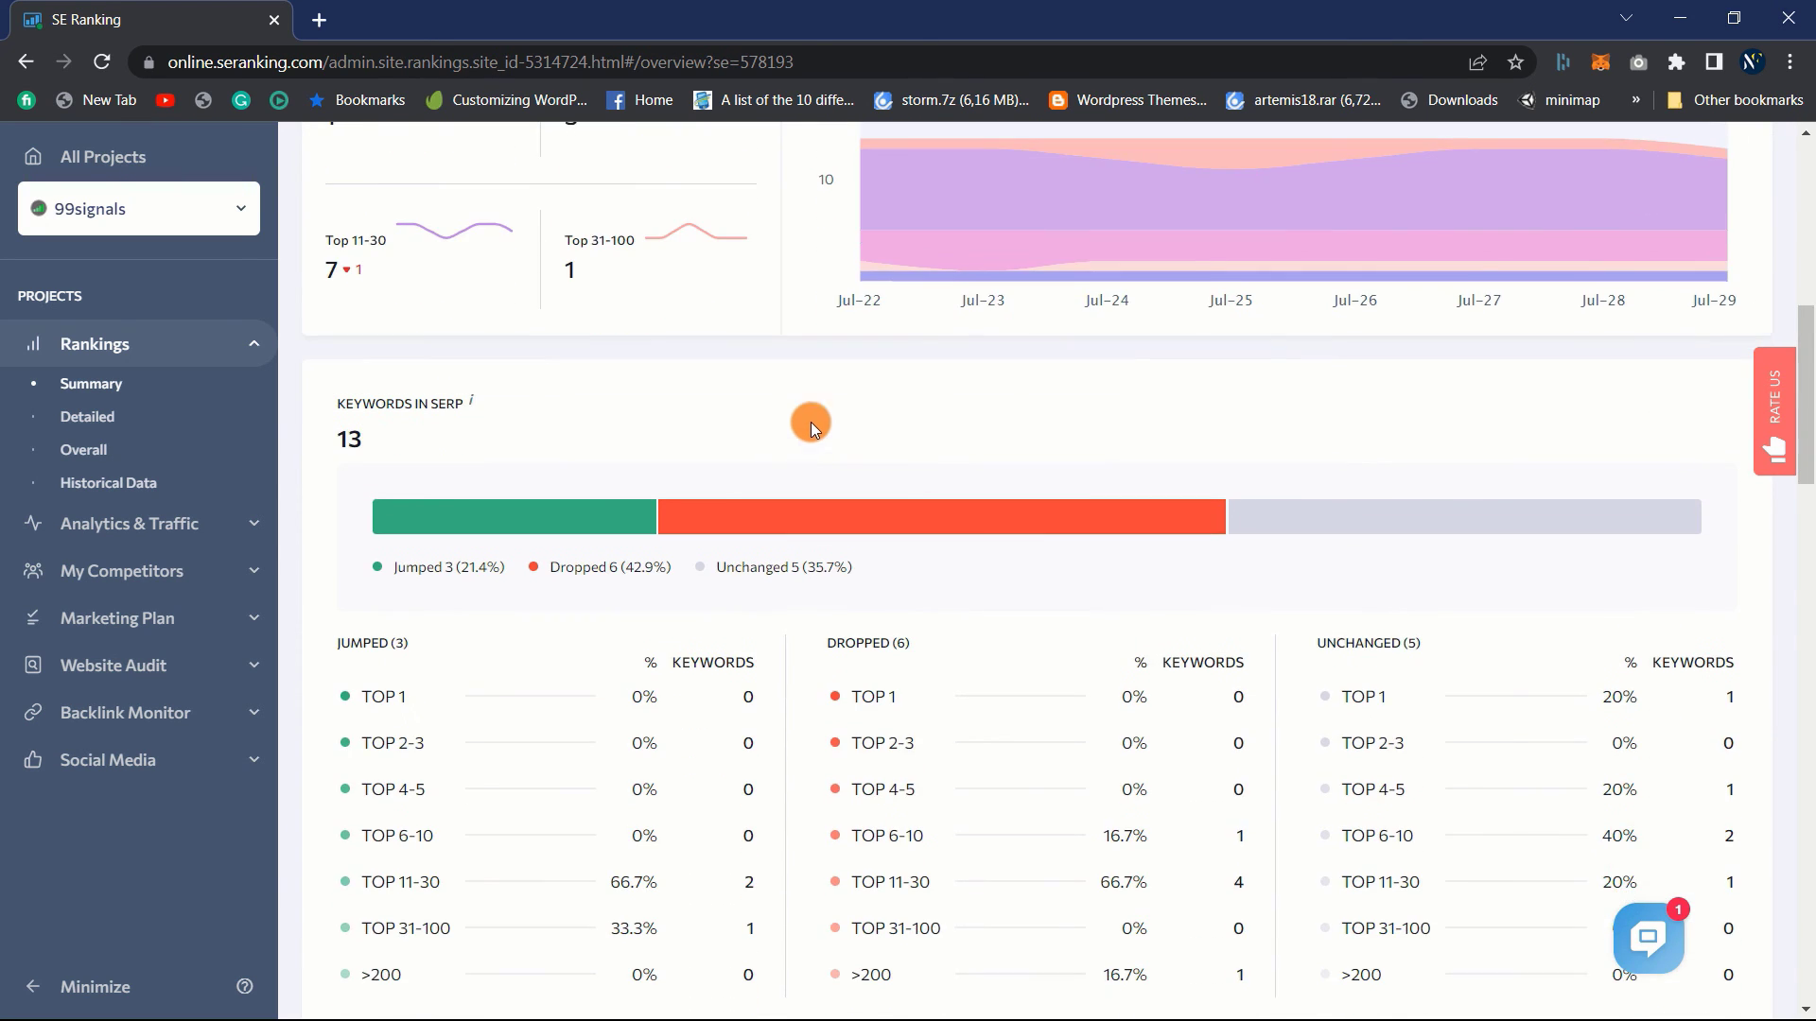
pyautogui.click(434, 404)
pyautogui.scroll(-3, 1013, 643)
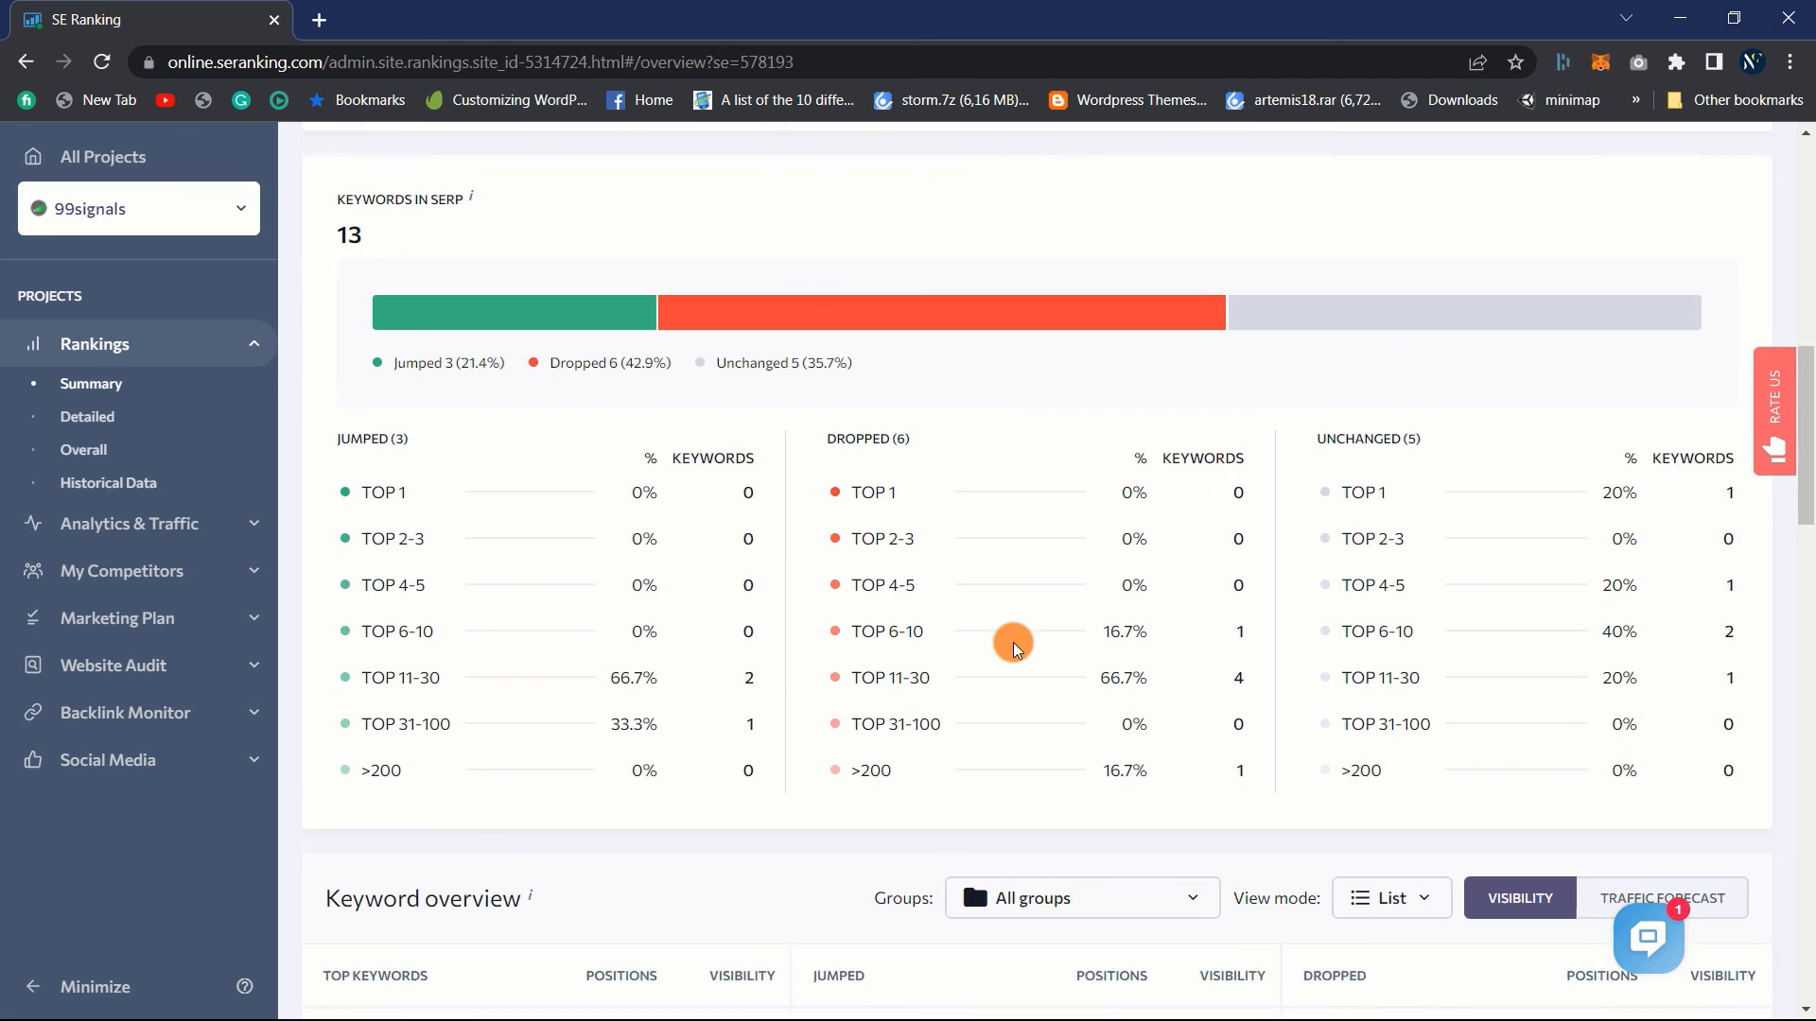
pyautogui.scroll(-3, 1013, 649)
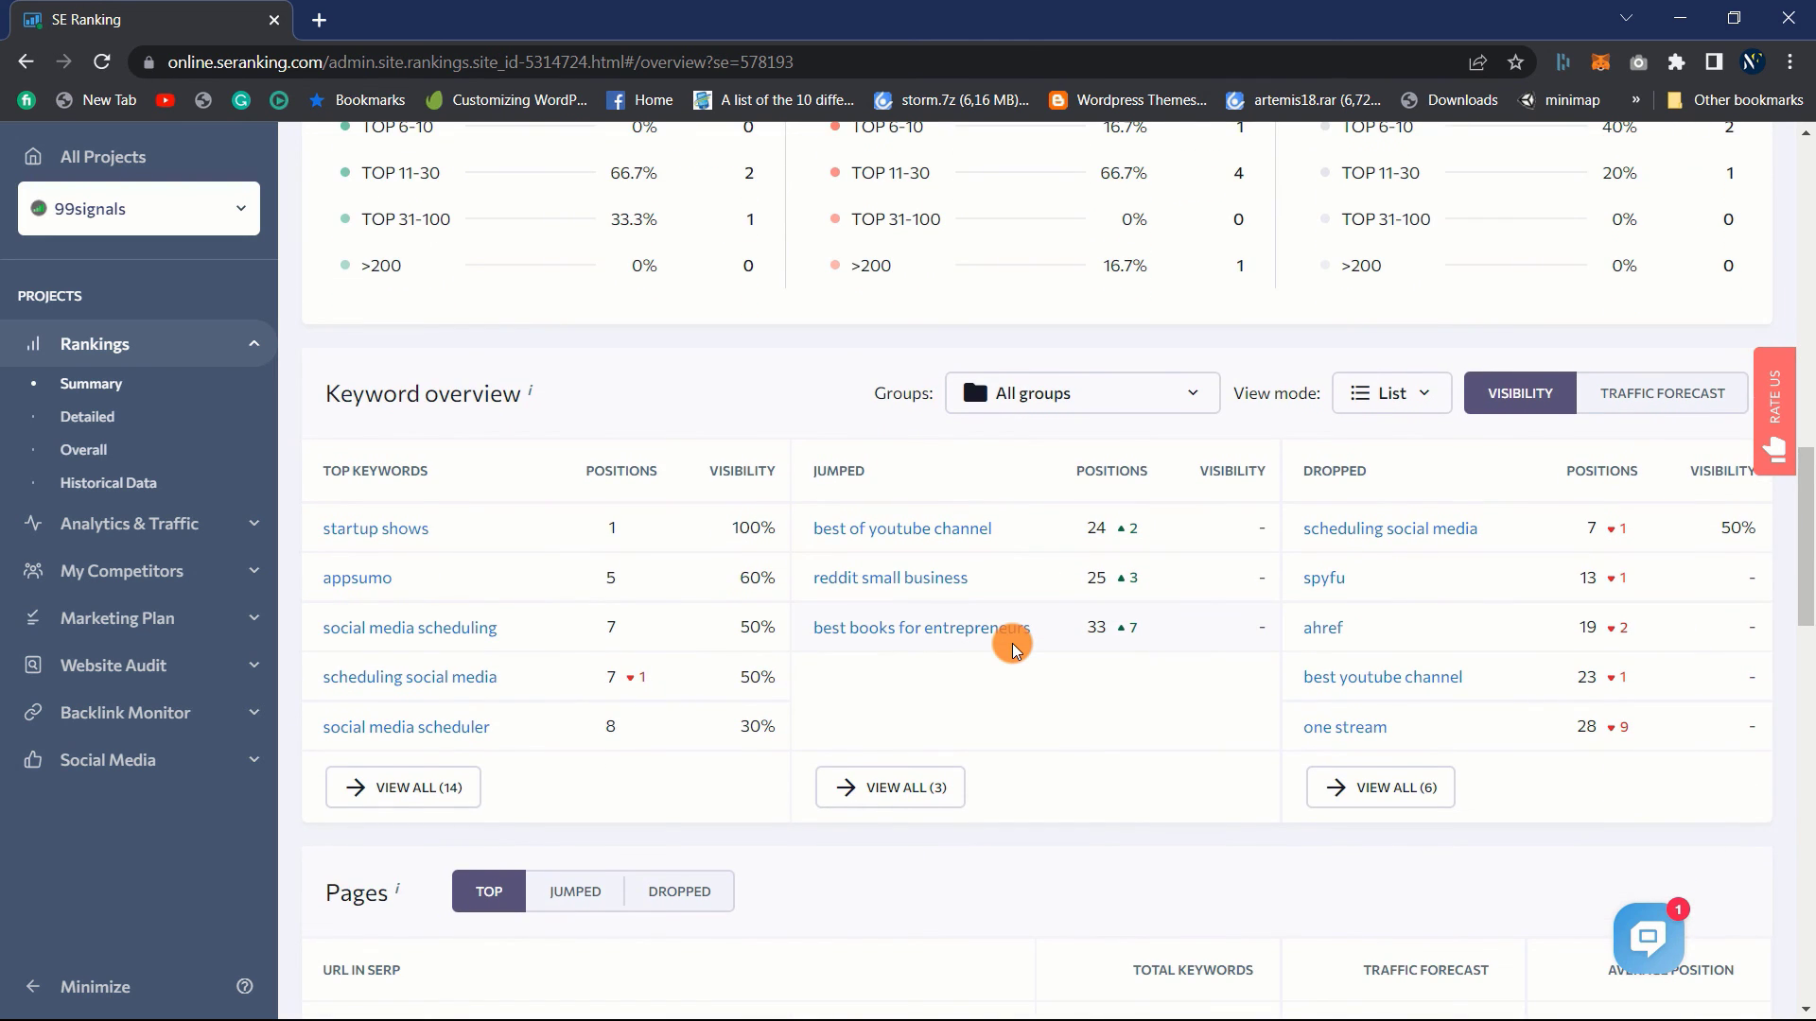
pyautogui.scroll(-4, 1012, 648)
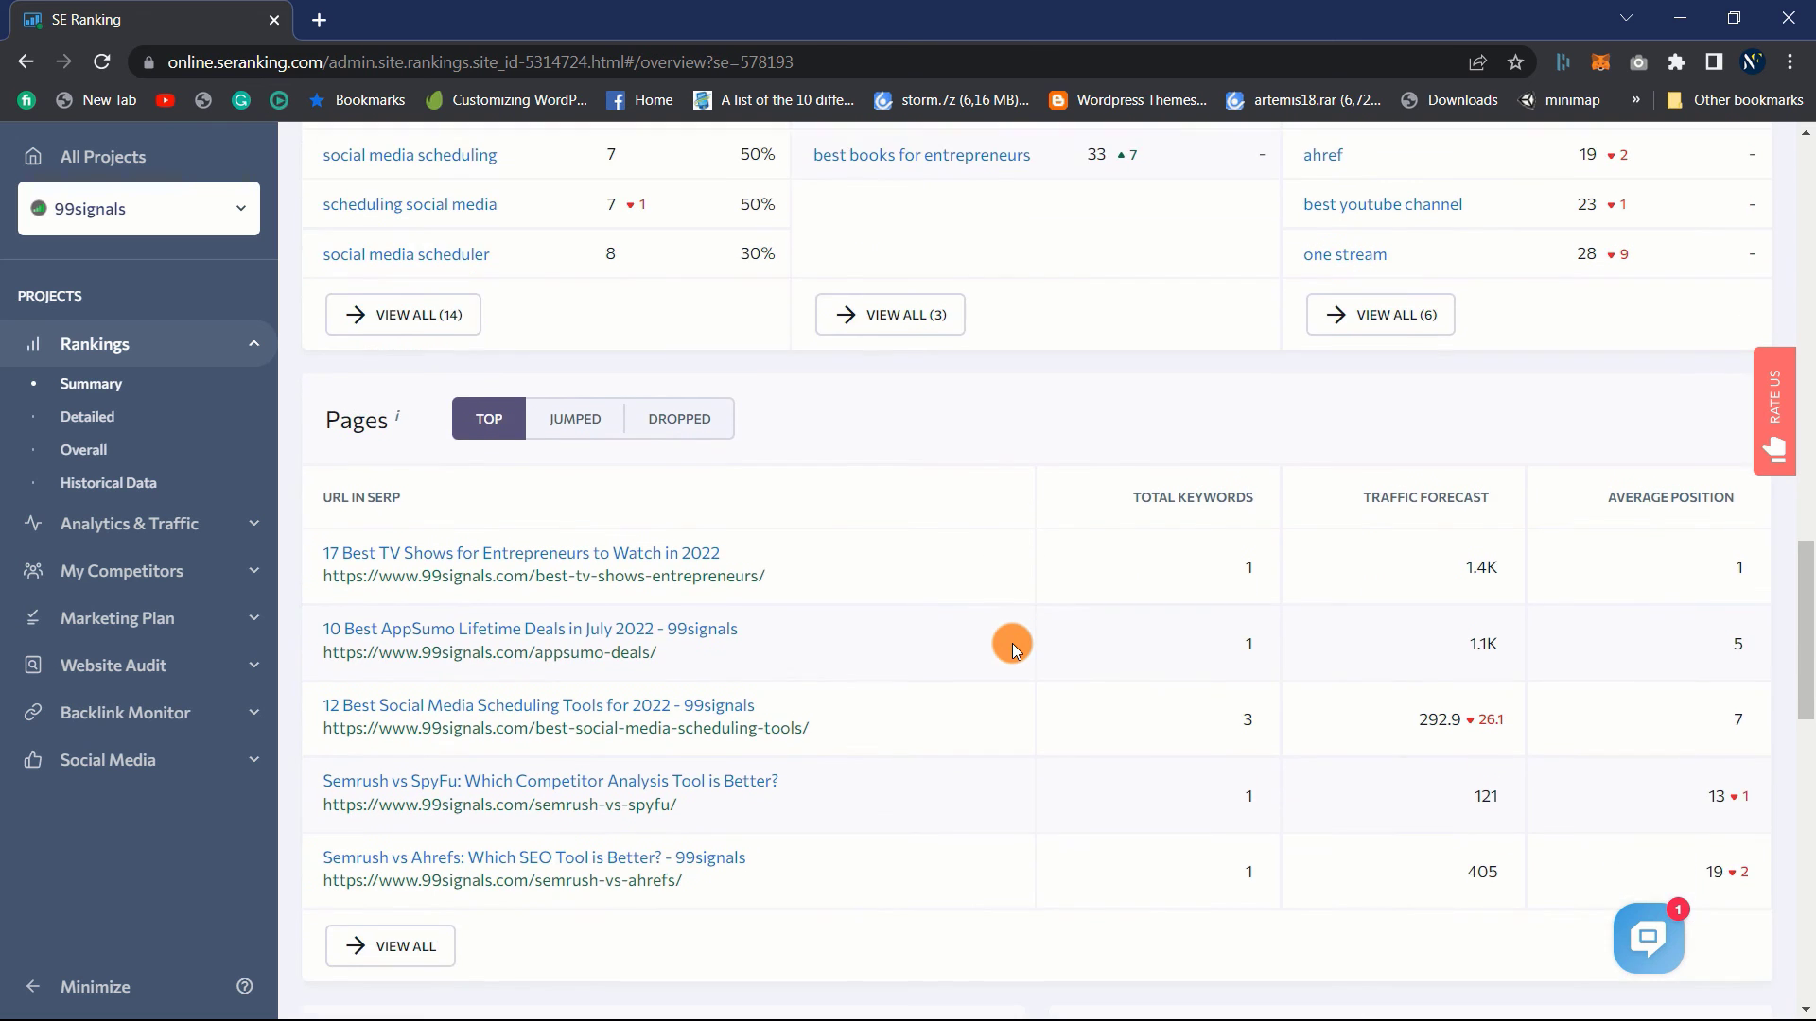
pyautogui.scroll(6, 1012, 646)
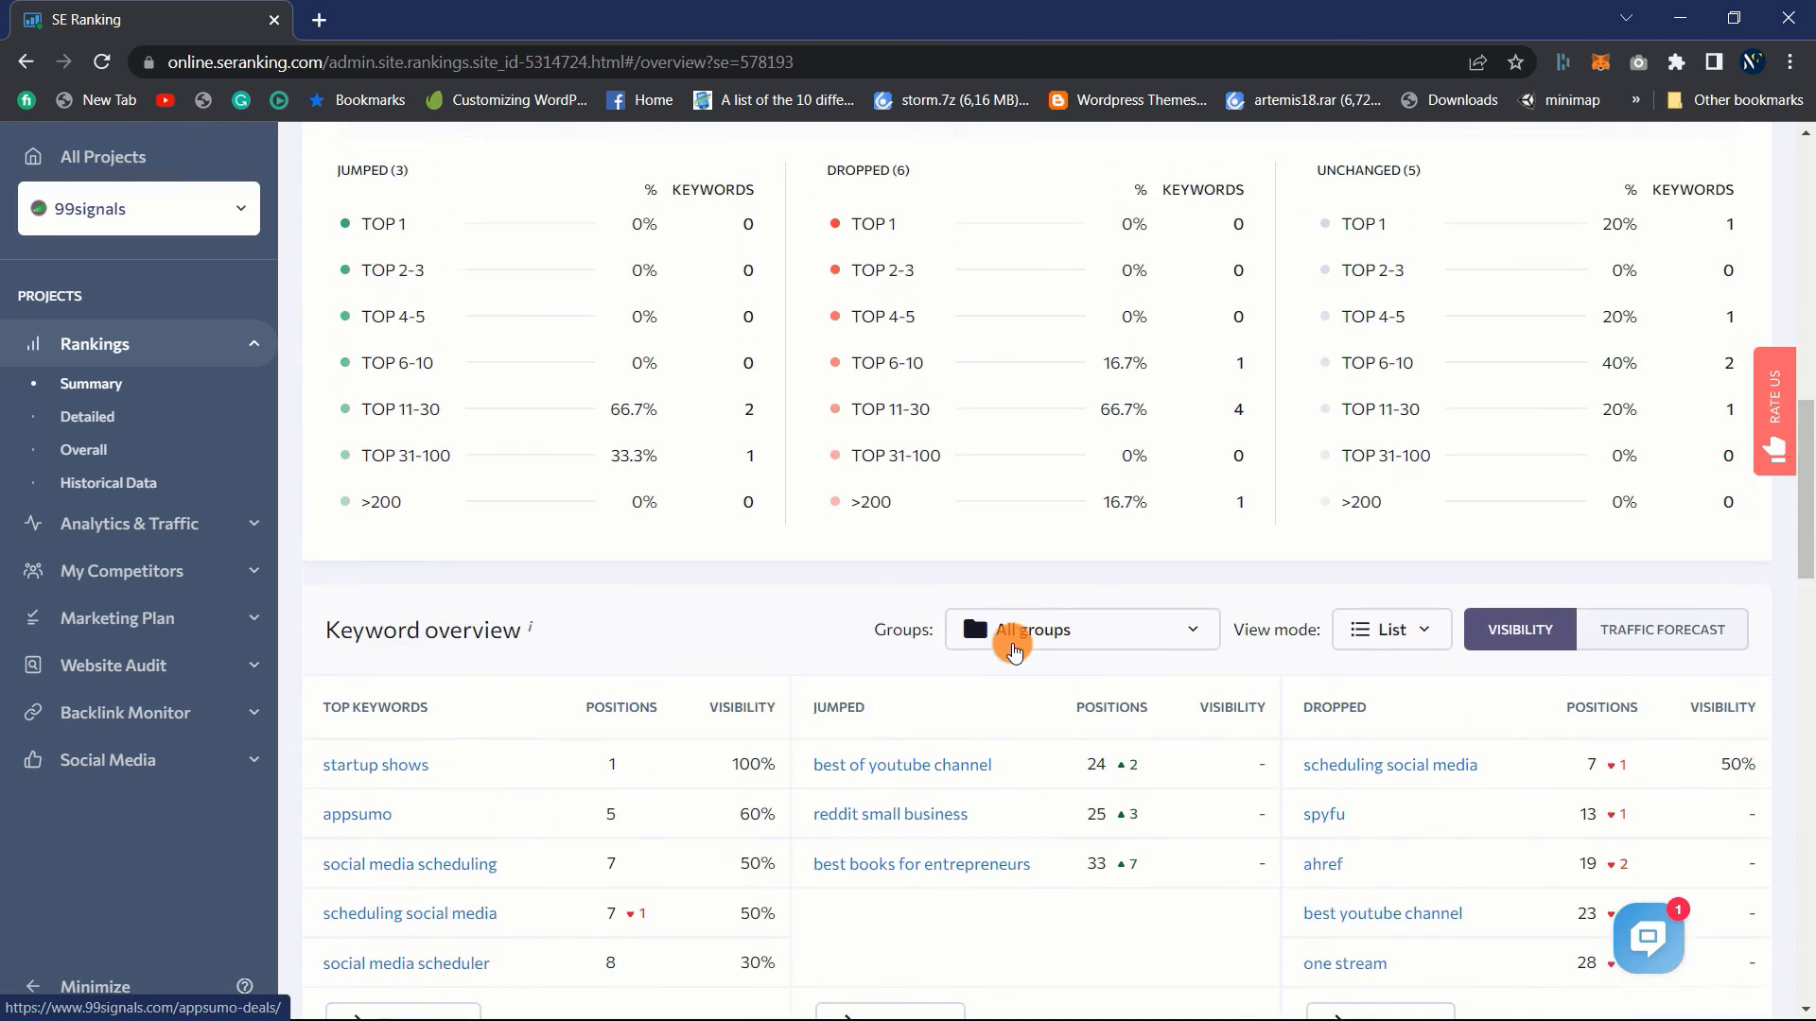
pyautogui.scroll(9, 1013, 649)
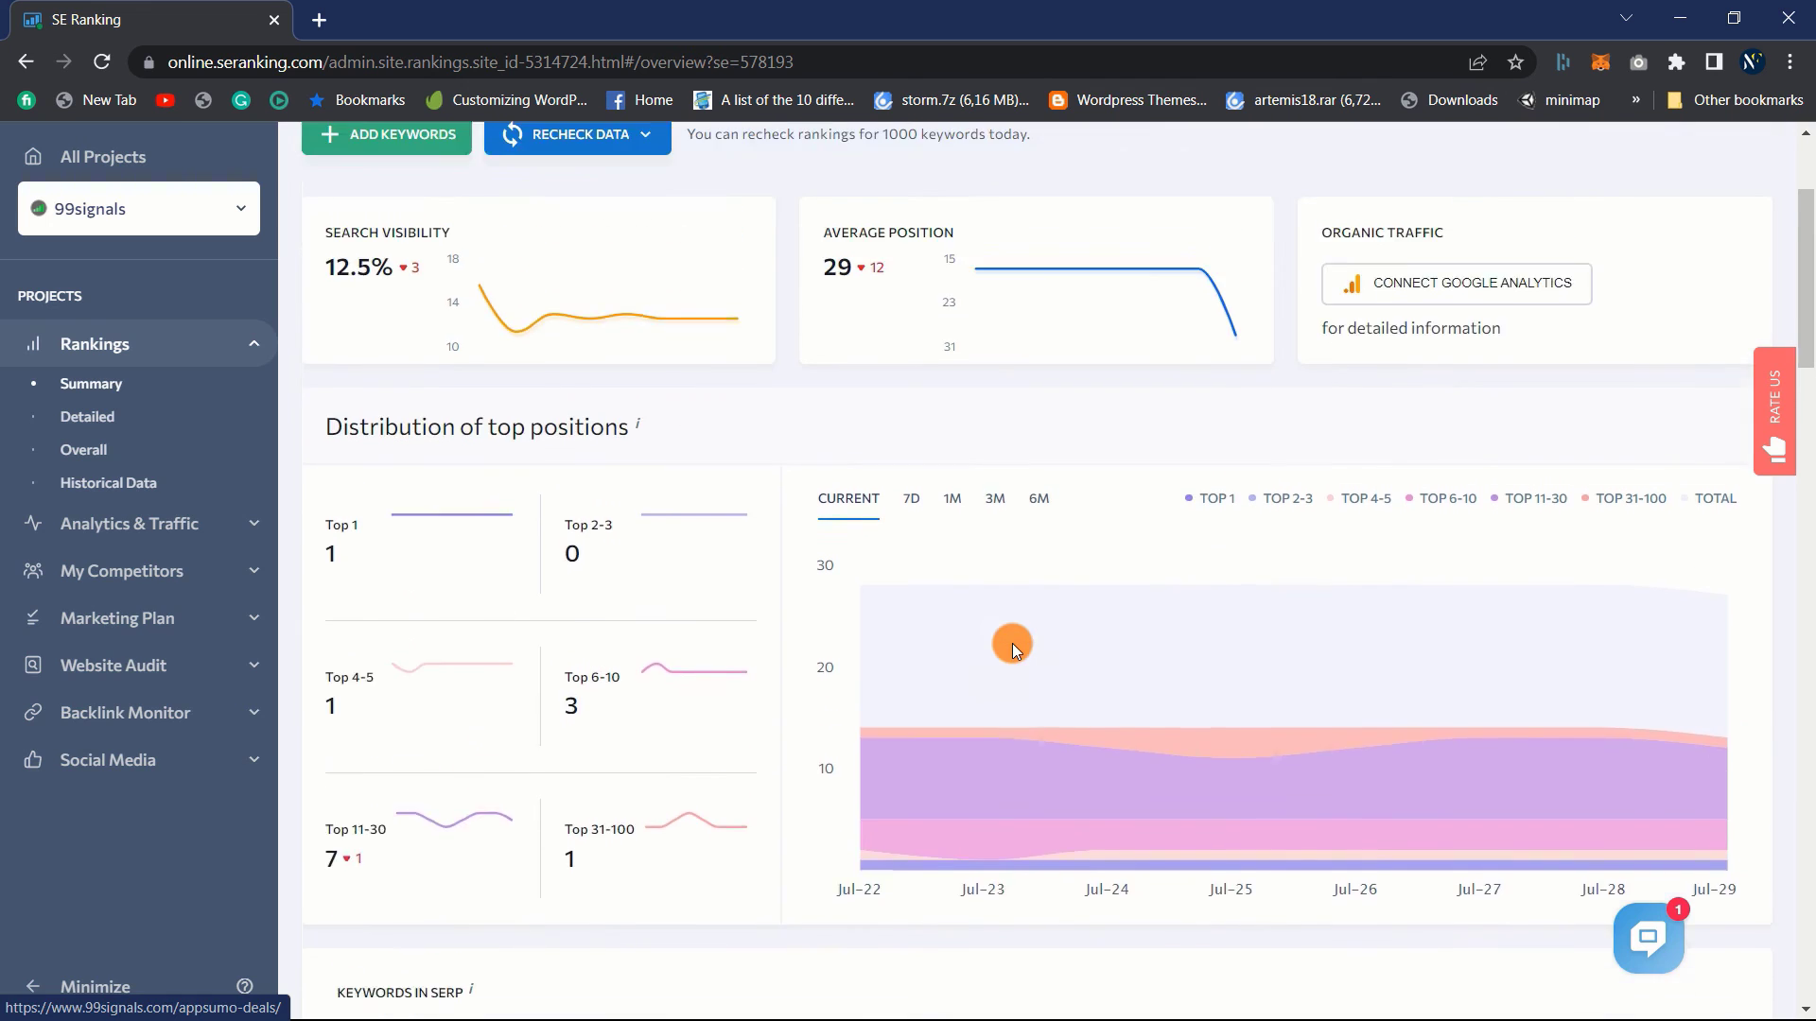
pyautogui.scroll(2, 1012, 646)
pyautogui.click(100, 490)
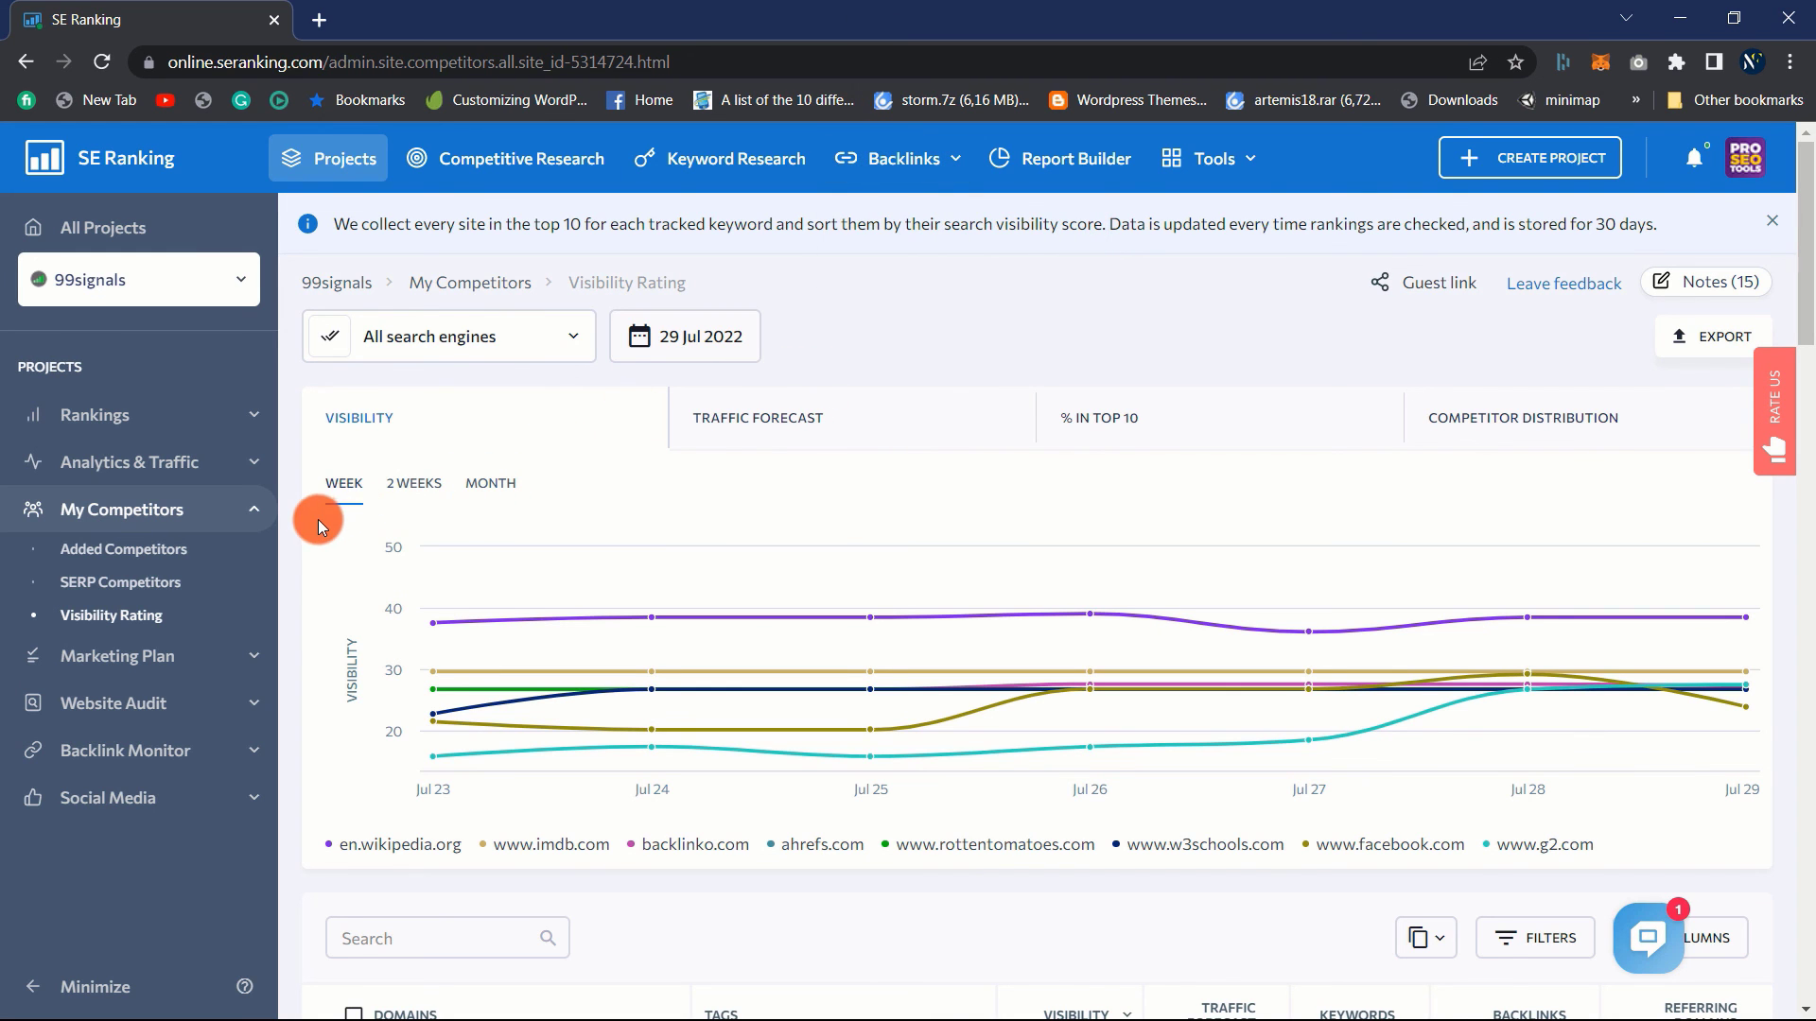
# Examine the weekly visibility trend of the competing sites and their traffic, keyword and backlink figures in the Visibility Rating
pyautogui.scroll(-1, 389, 503)
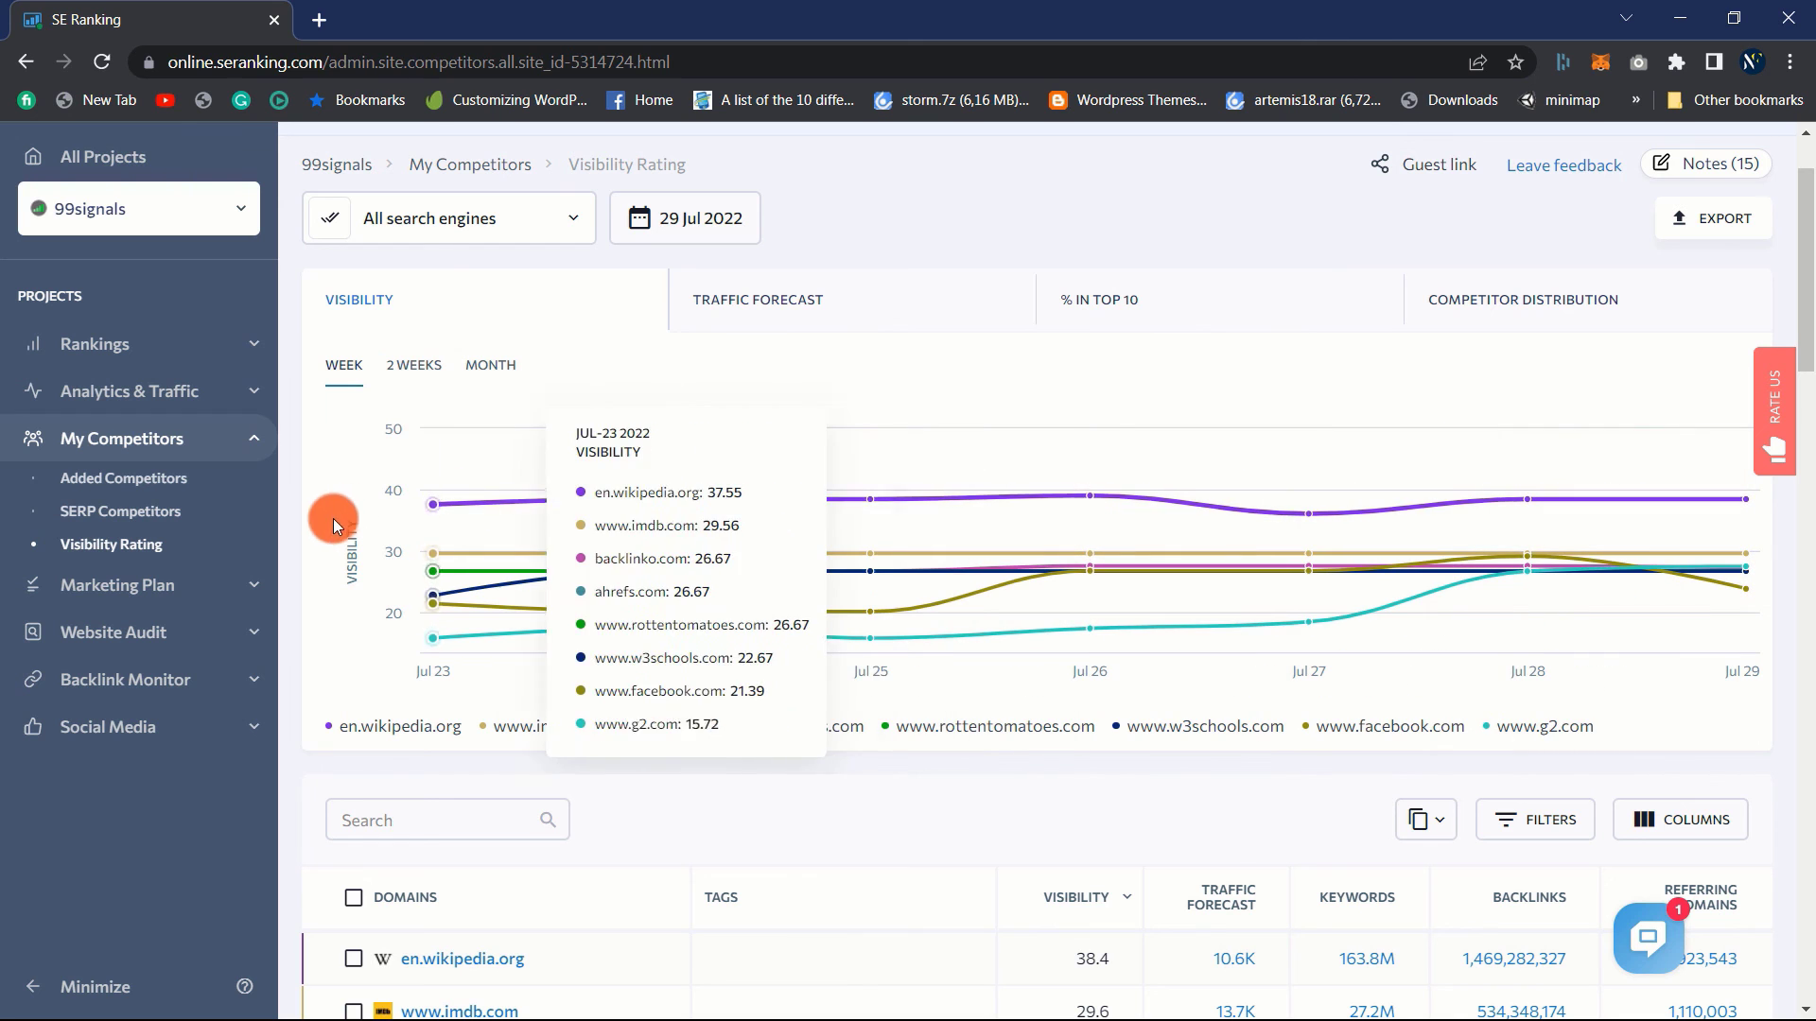
pyautogui.scroll(-1, 295, 592)
pyautogui.scroll(-1, 295, 592)
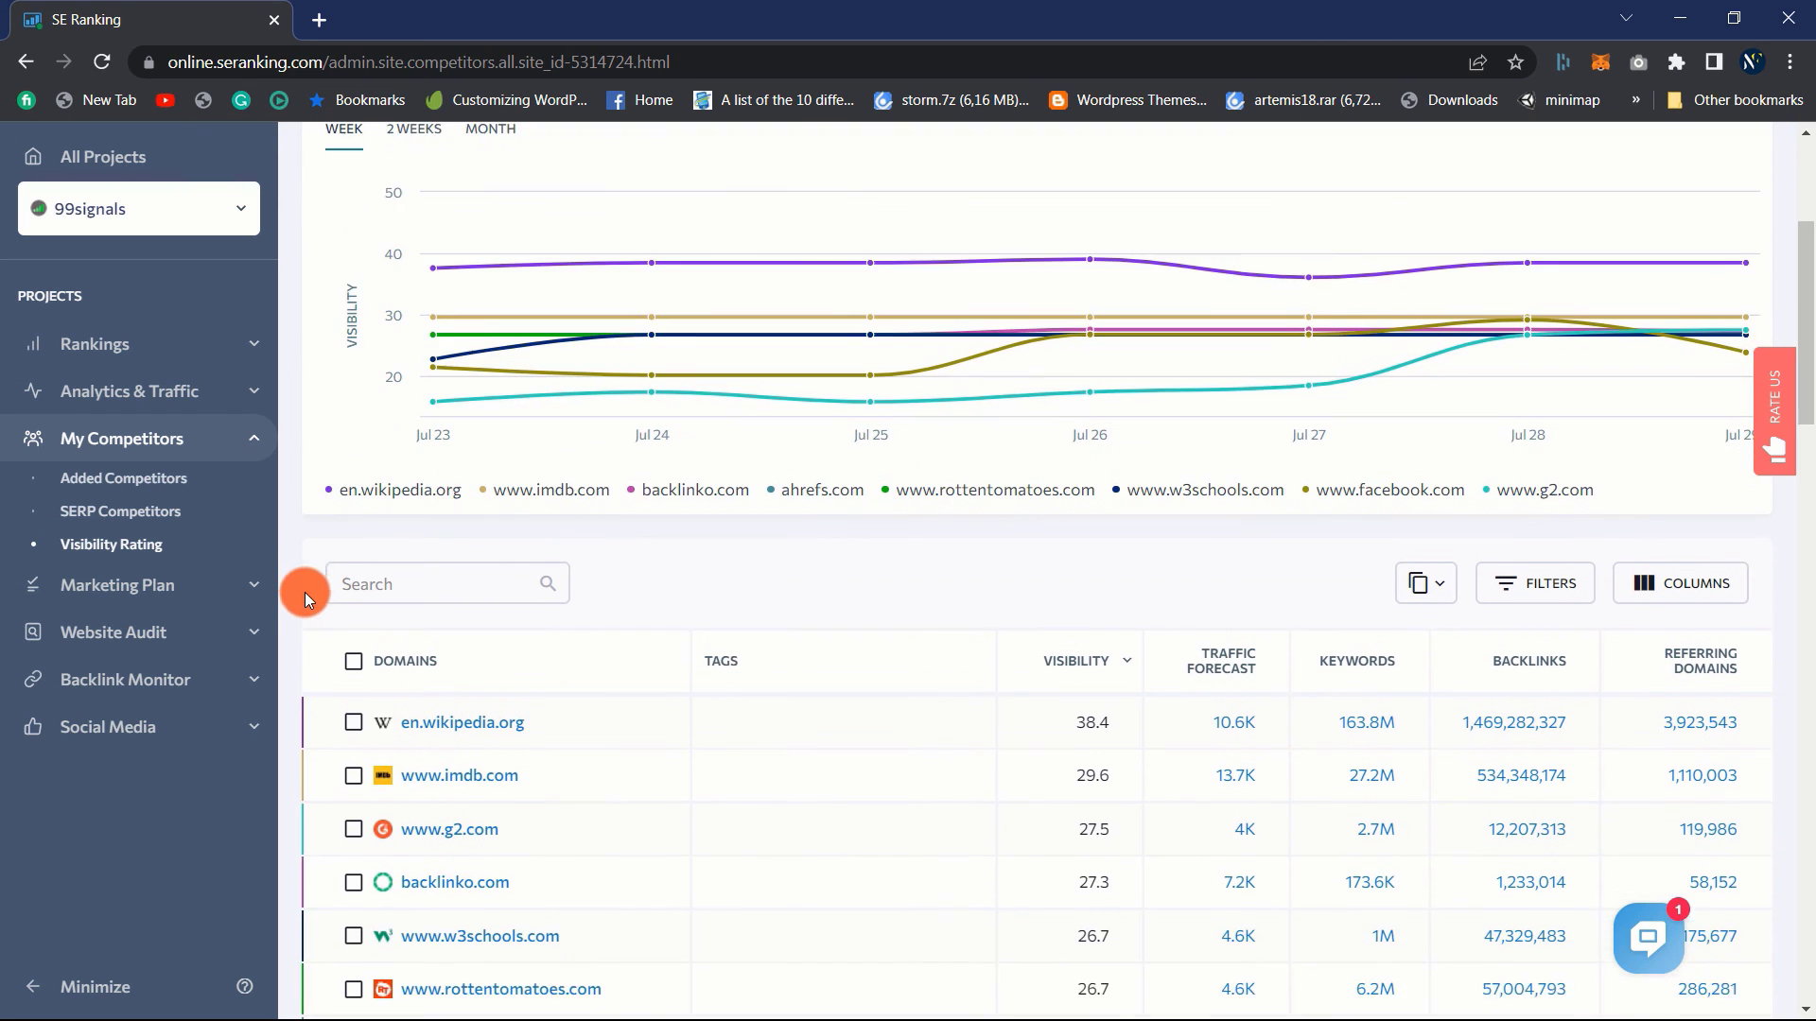